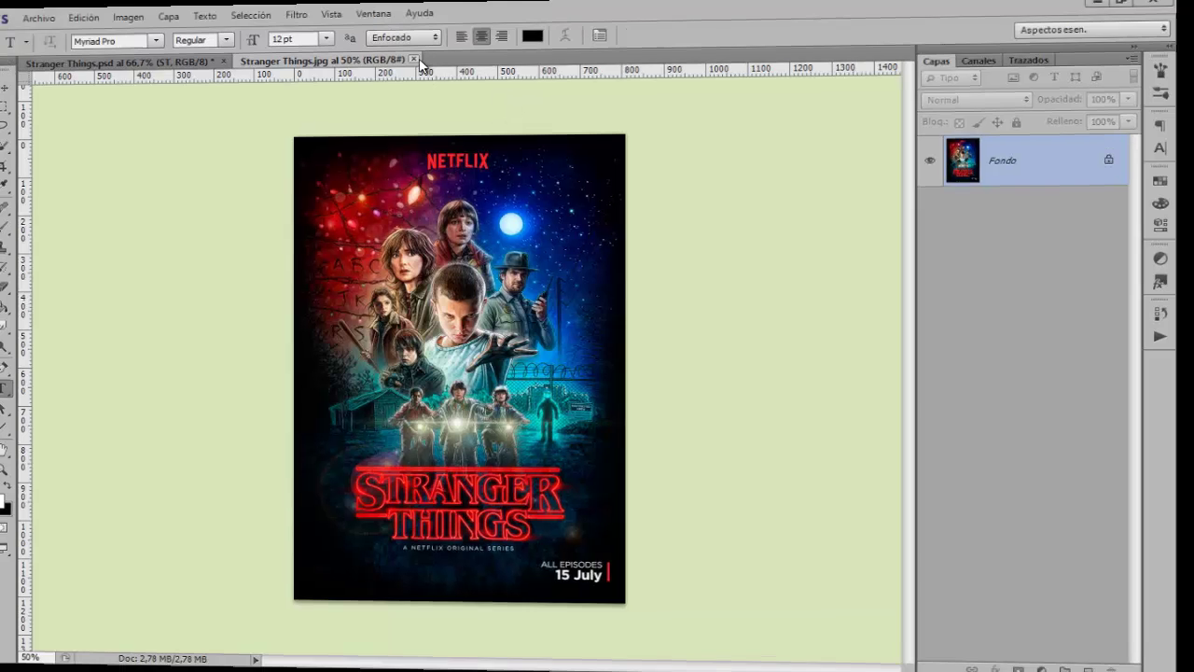
- Close the open poster image and create a new 1280 × 720 pixel transparent RGB document at 72 pixels/inch
{"action": "left_click", "coordinate": [443, 57]}
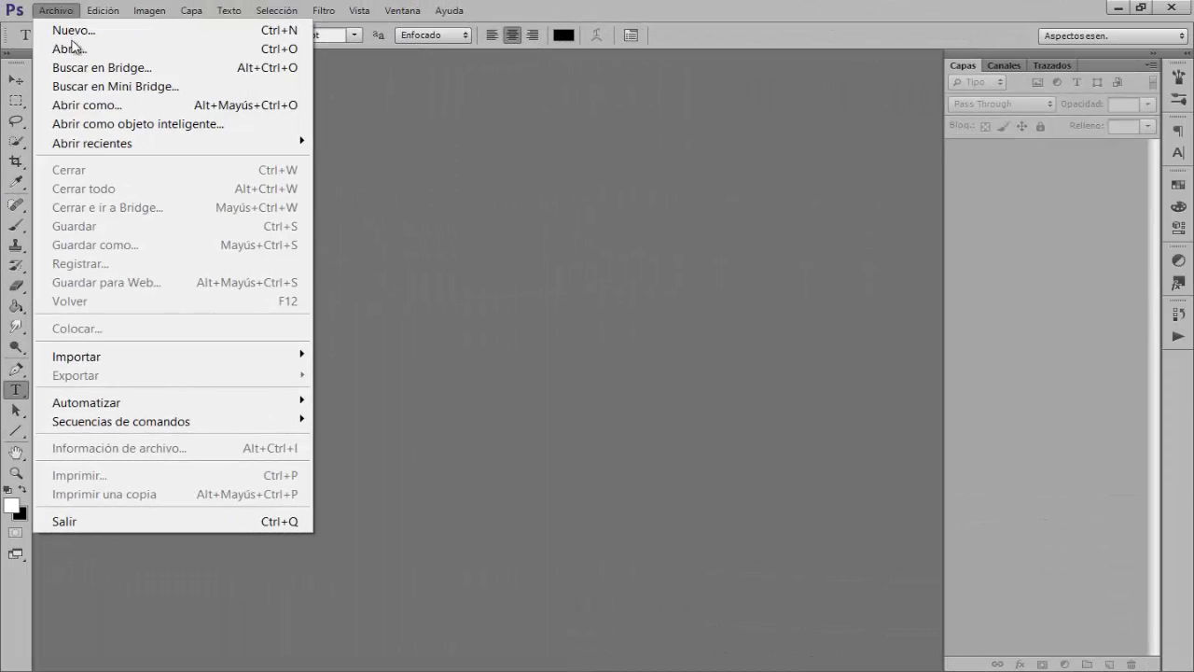
{"action": "left_click", "coordinate": [77, 29]}
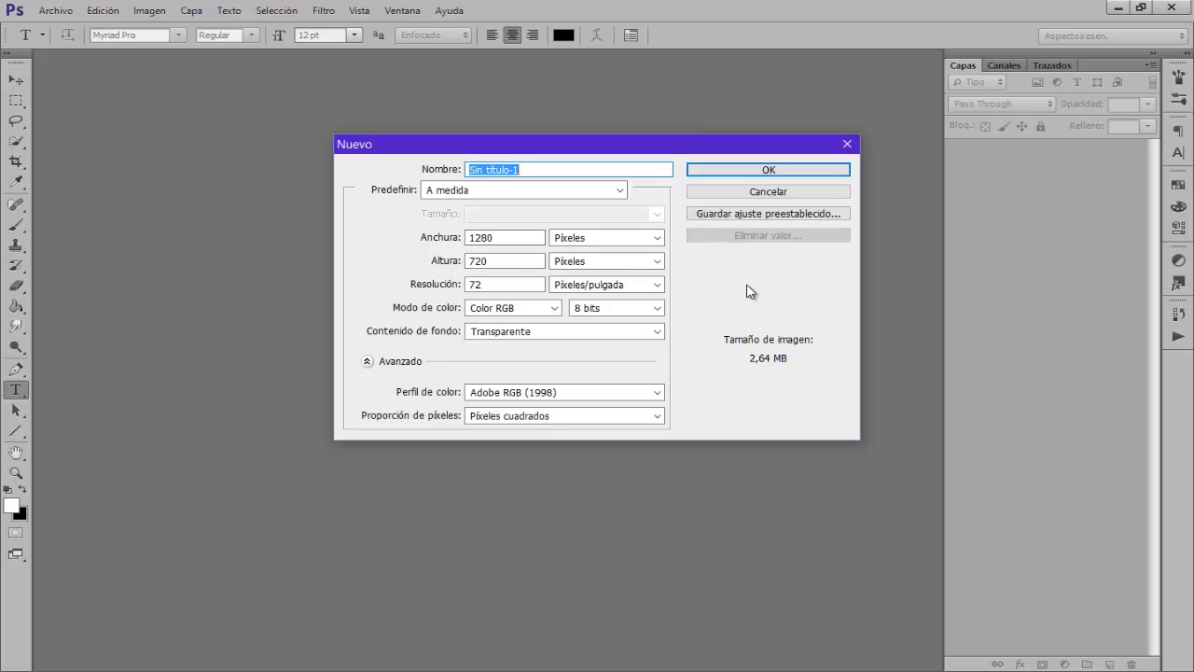
{"action": "left_click", "coordinate": [751, 174]}
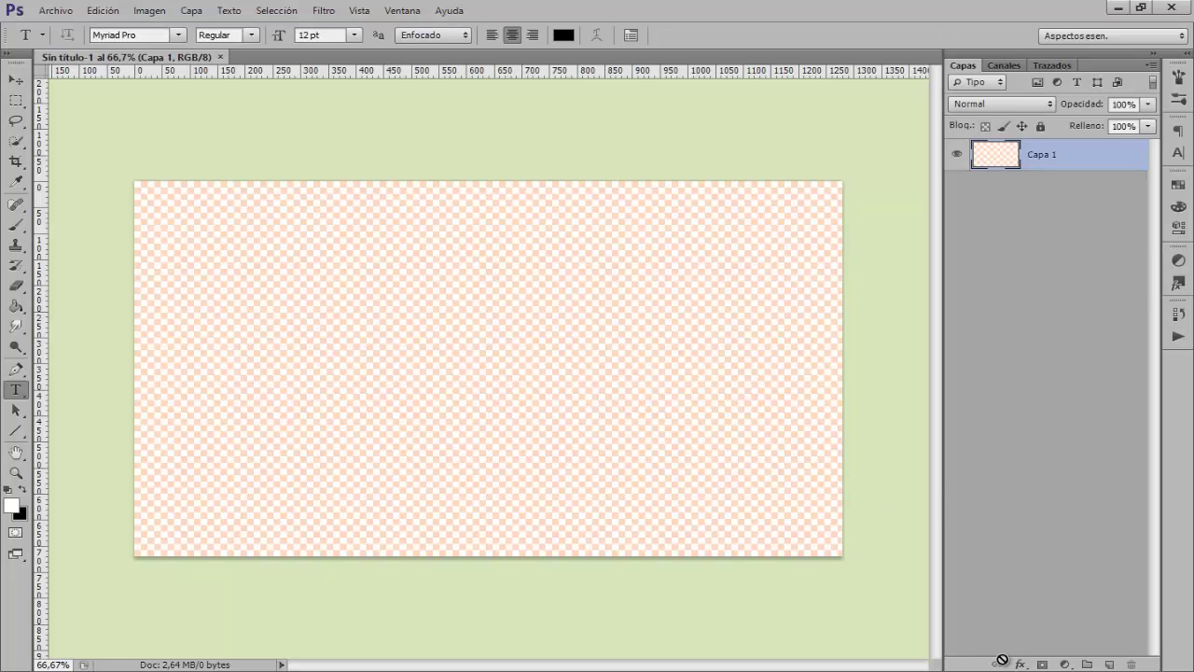
- Add a solid colour fill layer in black (000000) as the background
{"action": "left_click", "coordinate": [1064, 664]}
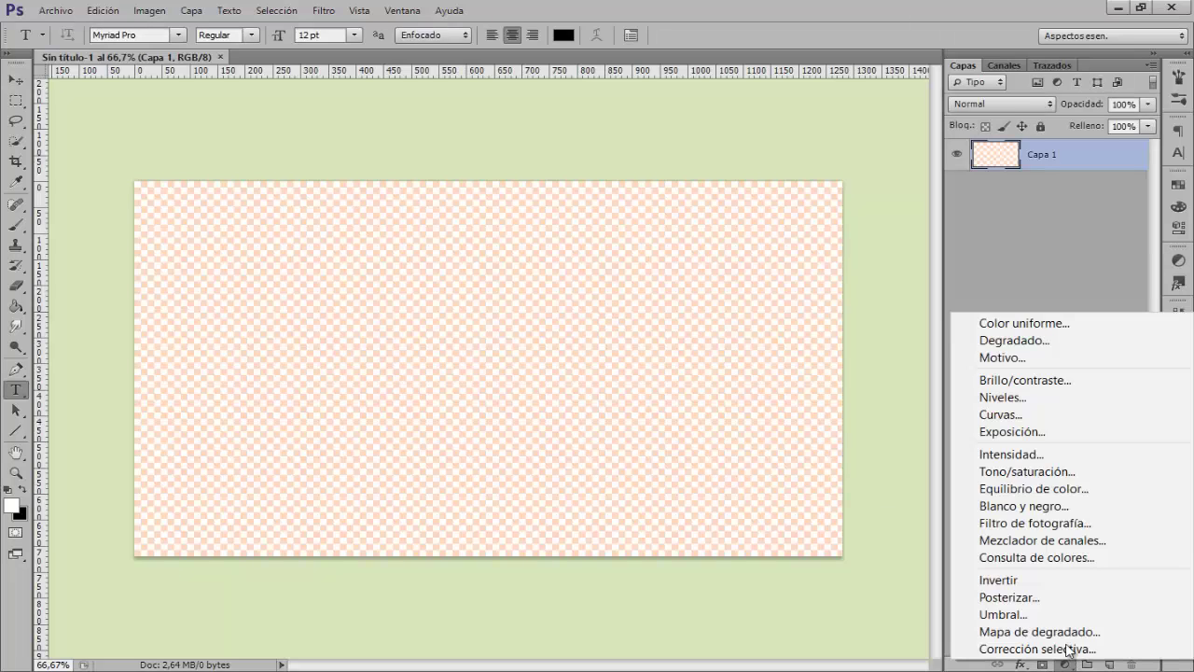
{"action": "left_click", "coordinate": [1026, 323]}
{"action": "left_click_drag", "start_coordinate": [842, 440], "coordinate": [873, 490]}
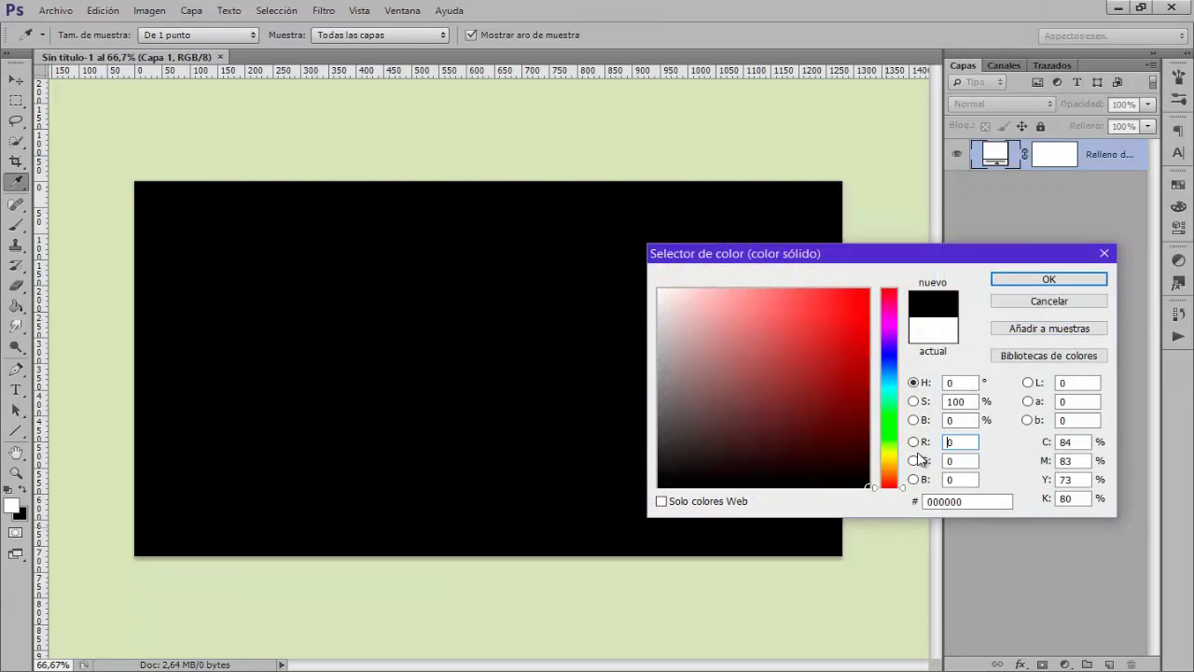
{"action": "left_click", "coordinate": [1008, 281]}
- Activate the Type tool and choose the Indira K font
{"action": "key", "text": "t"}
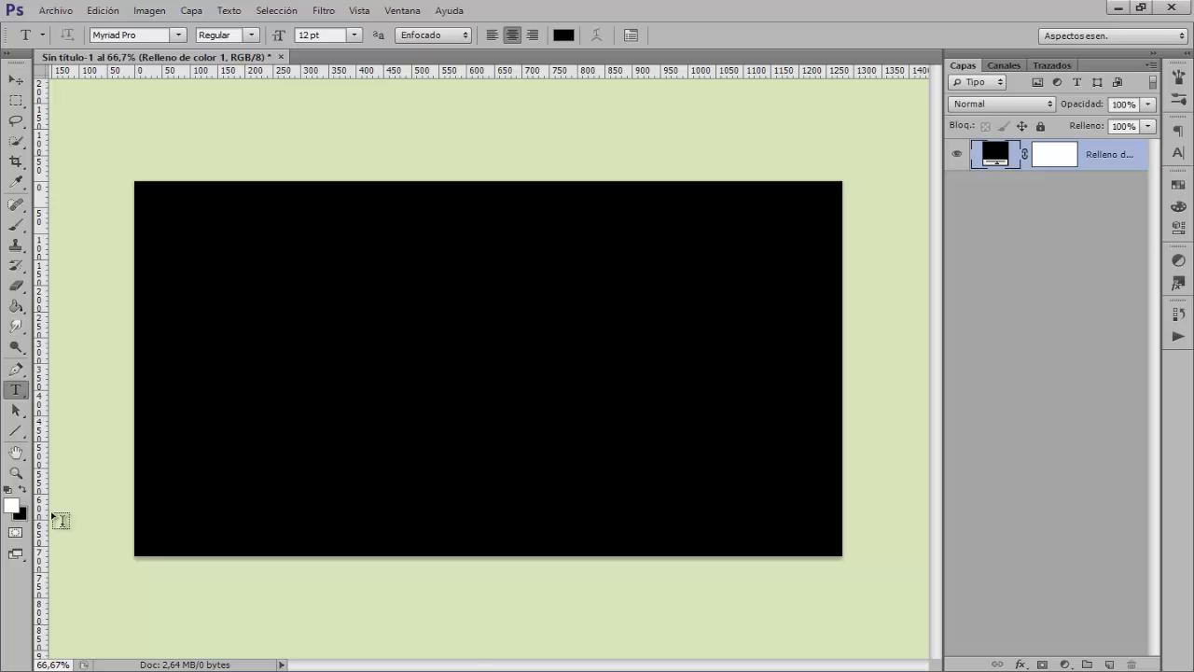
{"action": "left_click", "coordinate": [177, 34]}
{"action": "scroll", "coordinate": [175, 412], "scroll_direction": "up", "scroll_amount": 15}
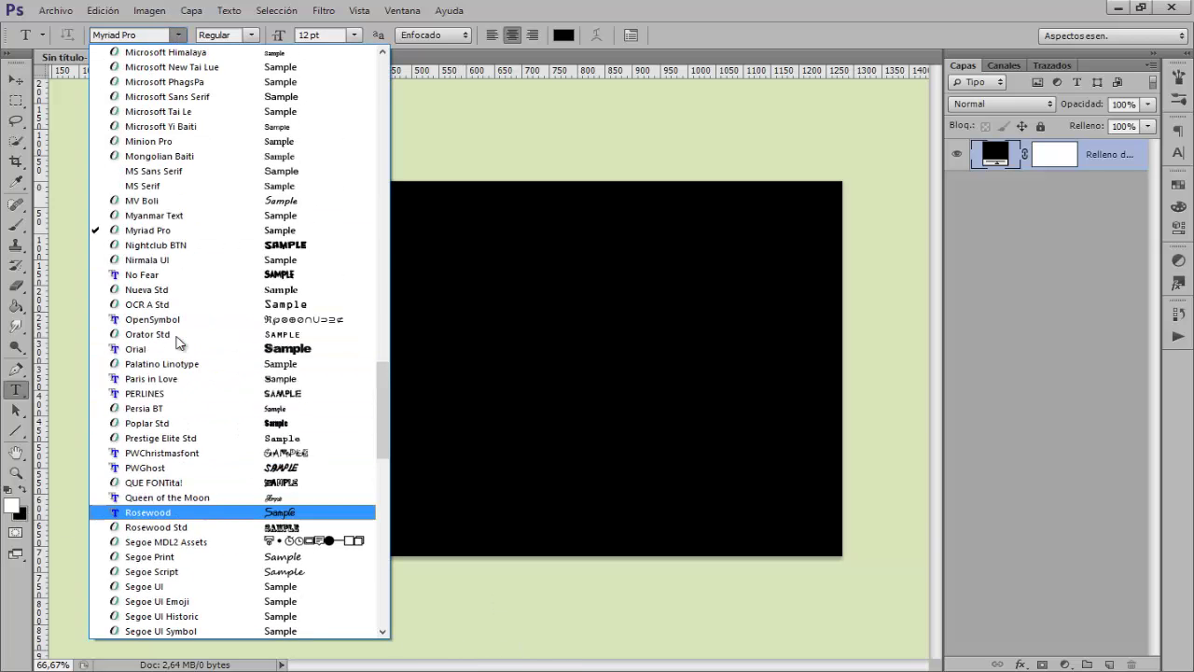
{"action": "scroll", "coordinate": [180, 342], "scroll_direction": "up", "scroll_amount": 1}
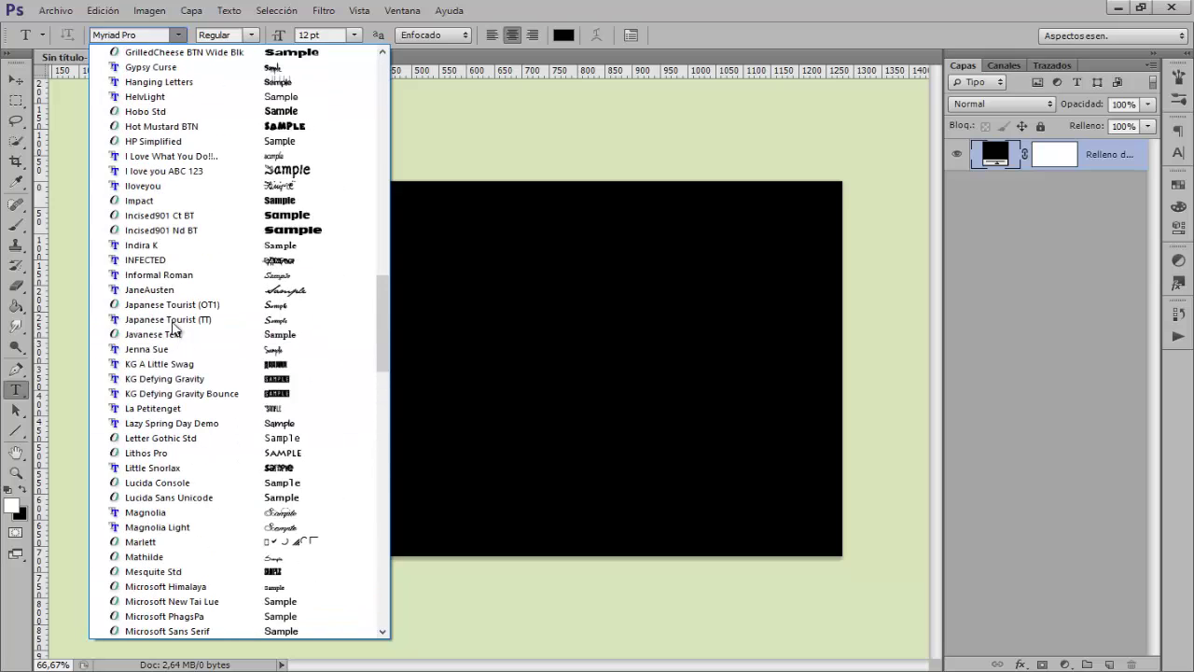
{"action": "left_click", "coordinate": [174, 247]}
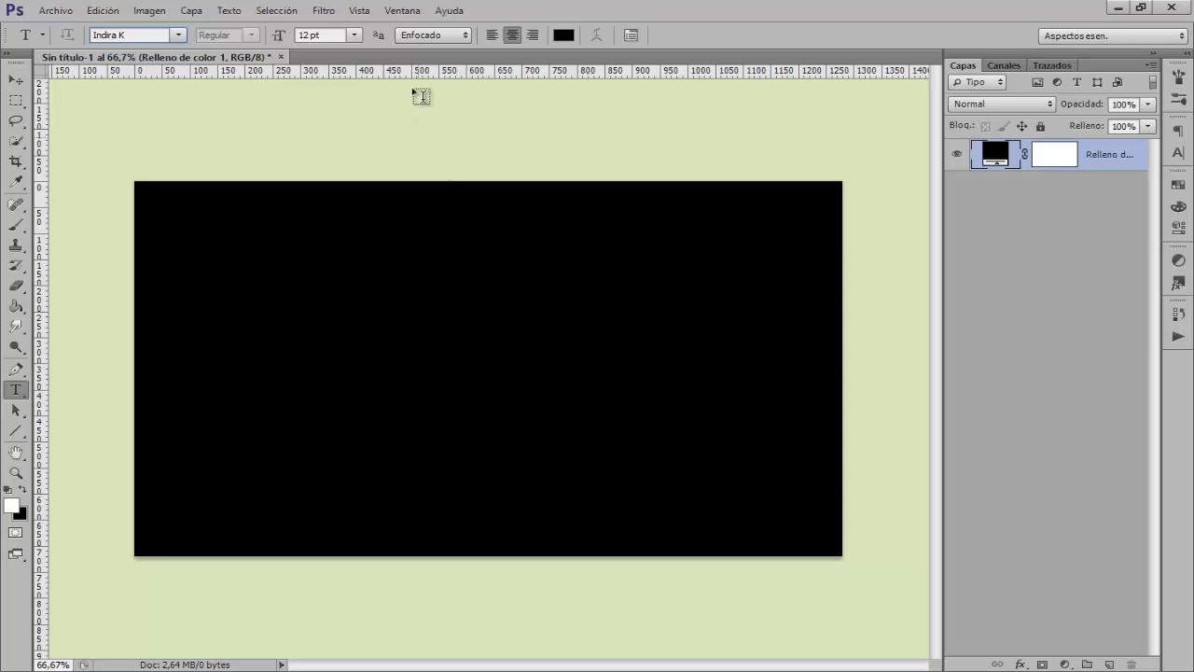
- Show the character settings and set the font size to 140 pt
{"action": "left_click", "coordinate": [406, 13]}
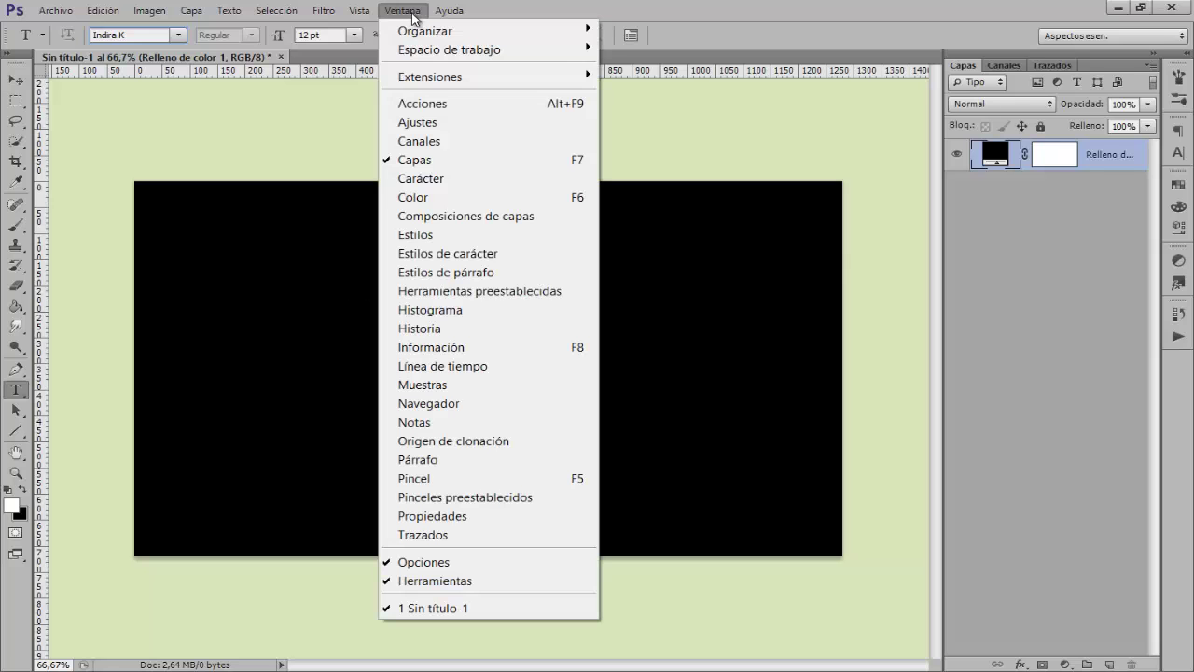
{"action": "left_click", "coordinate": [444, 180]}
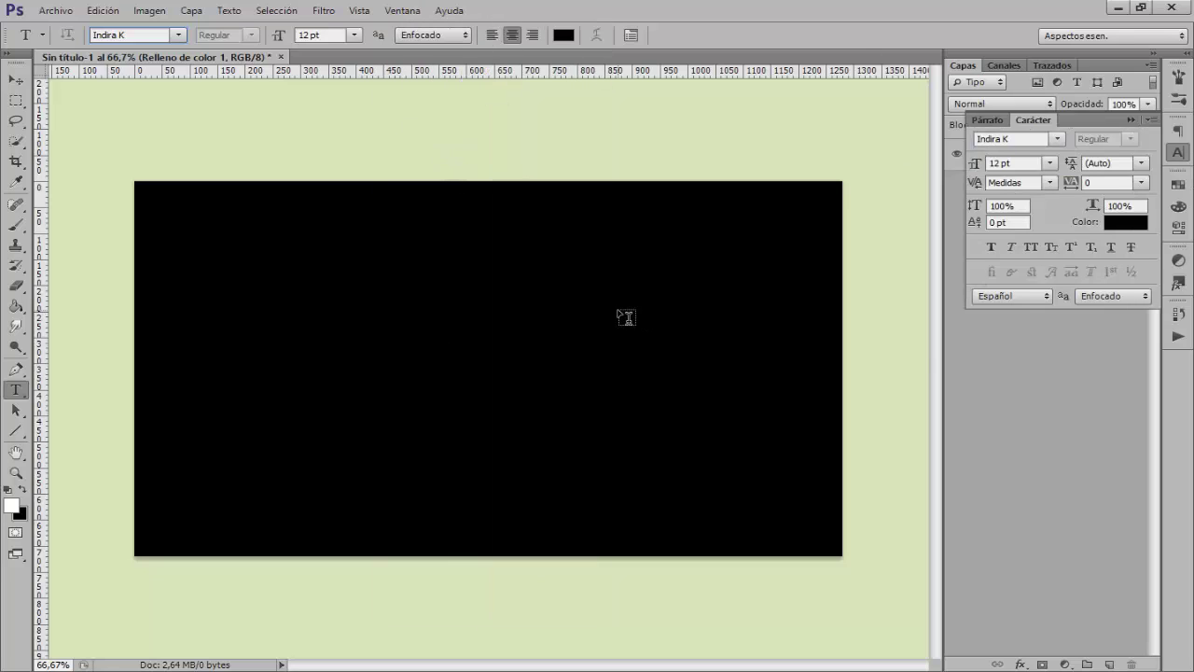
{"action": "left_click", "coordinate": [318, 34]}
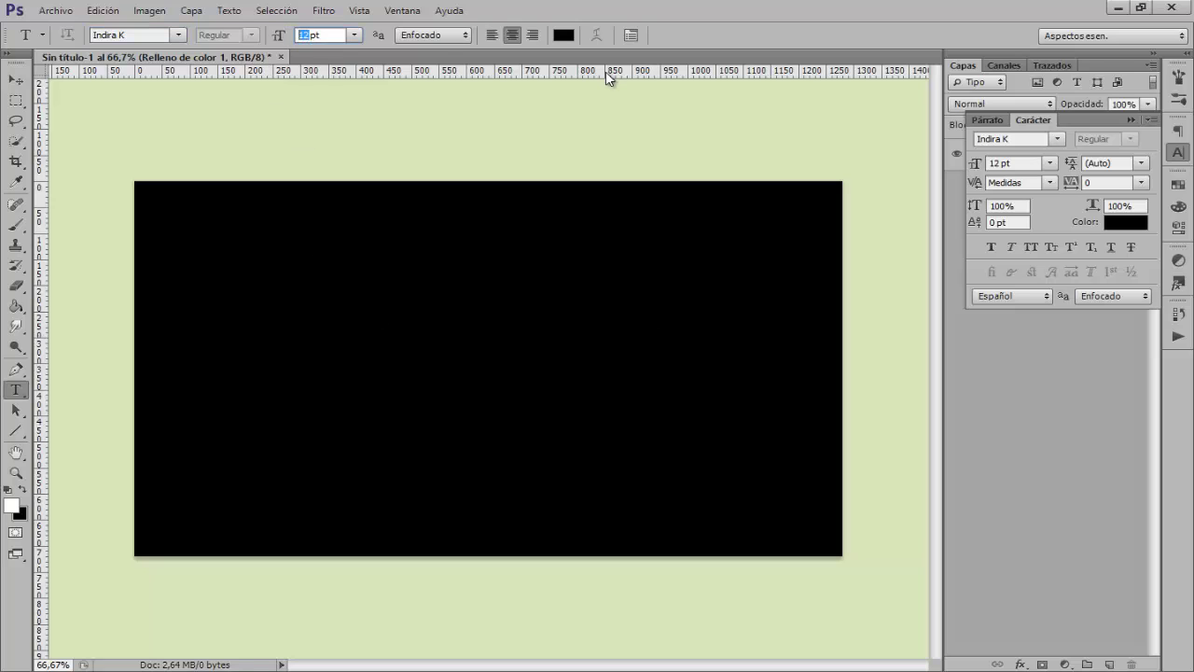
{"action": "type", "text": "140"}
- Create a large text box across the middle of the canvas and enter "stranger things" in white on two lines
{"action": "left_click_drag", "start_coordinate": [247, 242], "coordinate": [784, 513]}
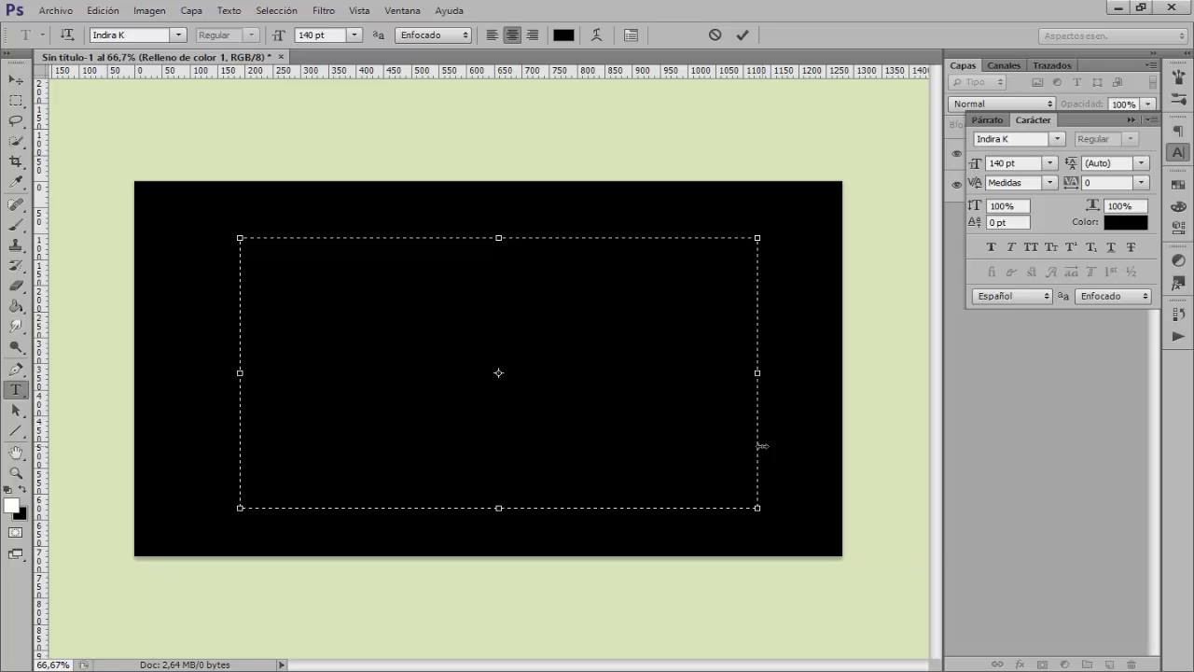
{"action": "type", "text": "s"}
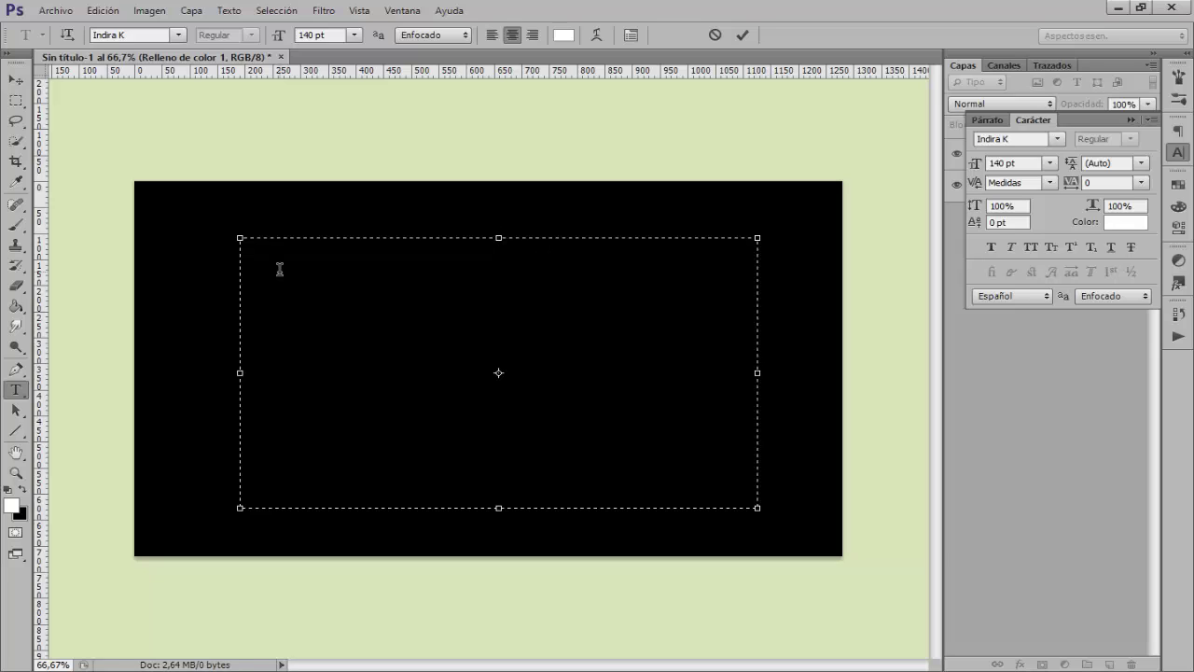
{"action": "type", "text": "s"}
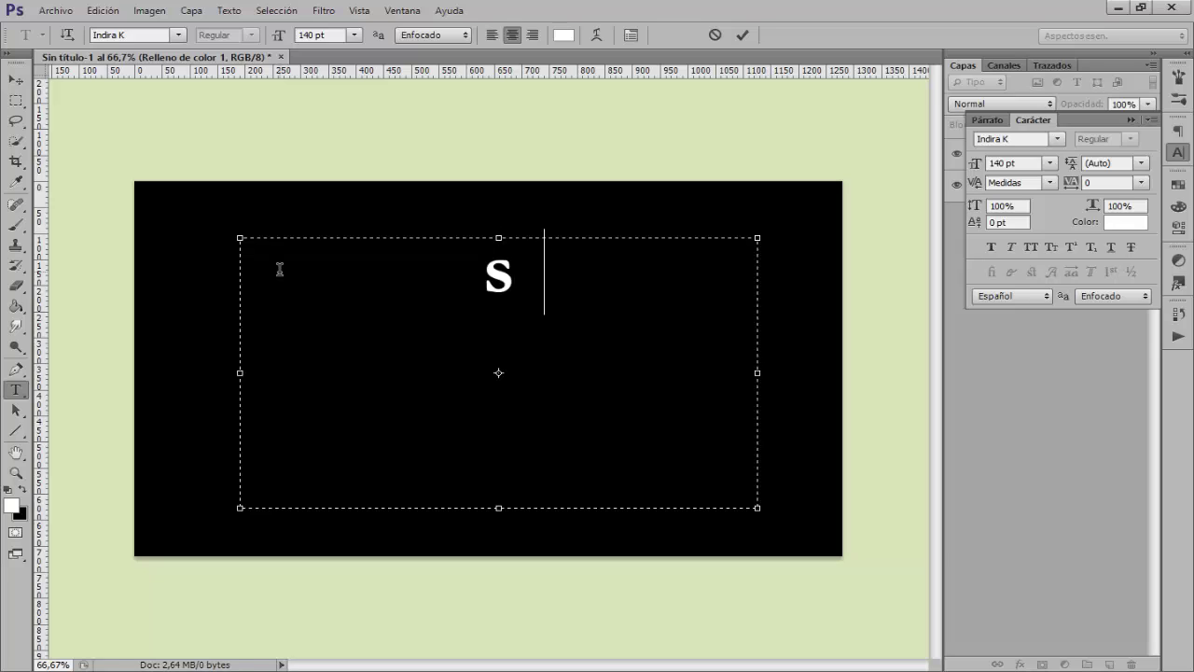
{"action": "type", "text": "tranger"}
{"action": "key", "text": "Return"}
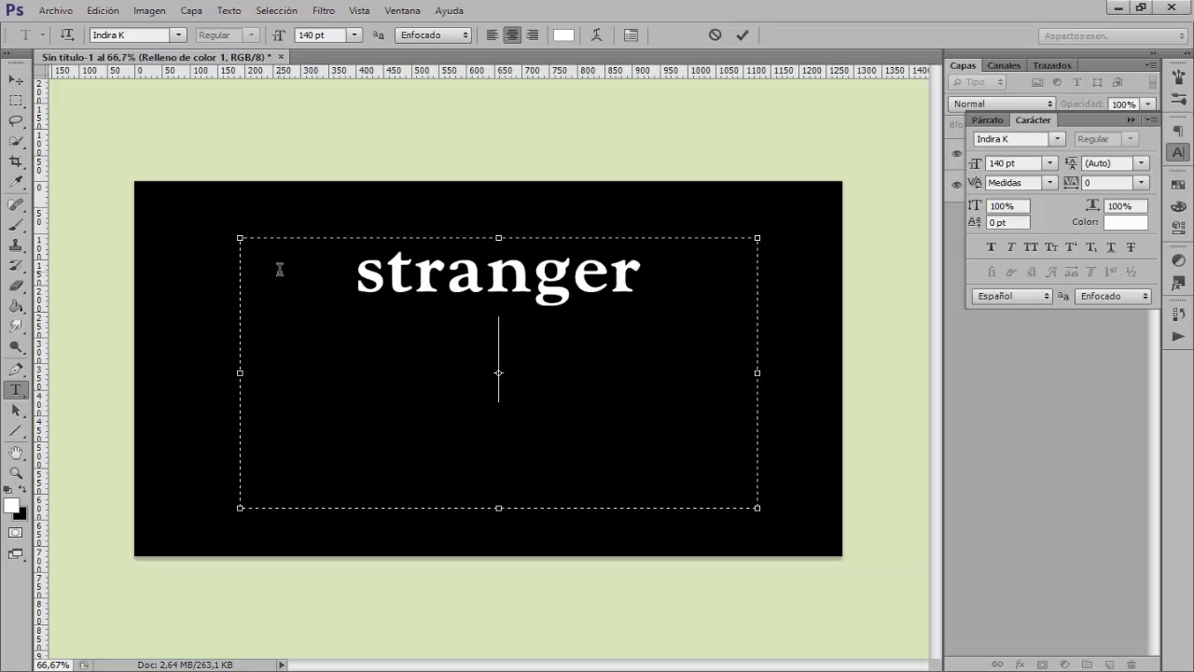
{"action": "type", "text": "things"}
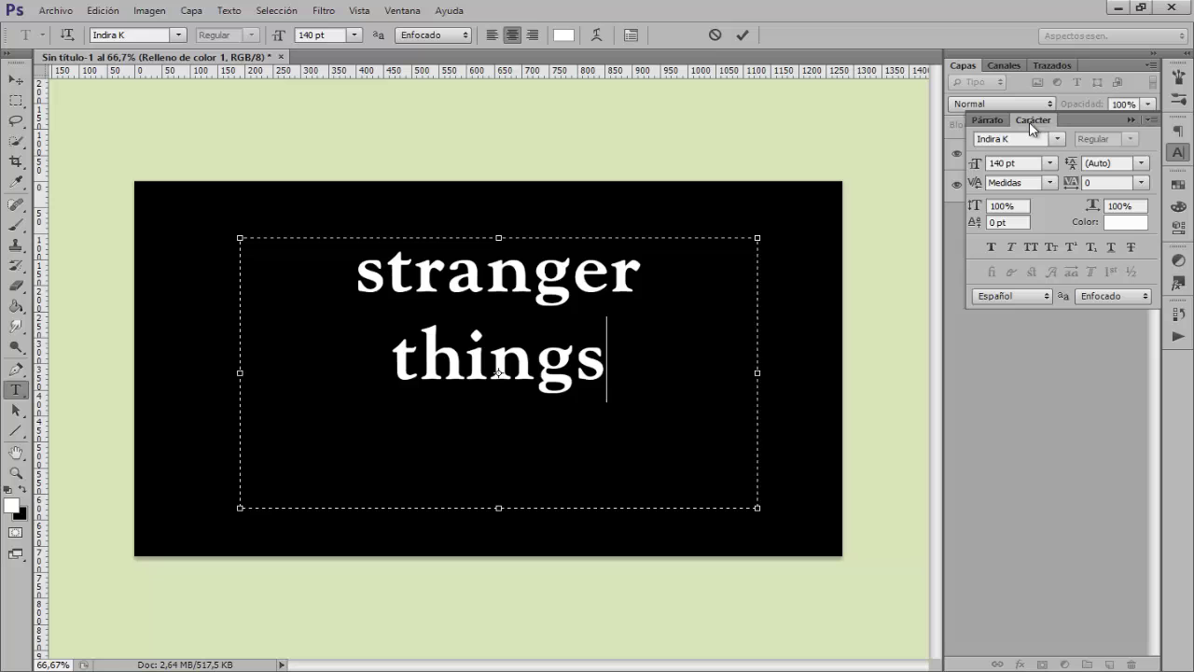
- Place the character settings beside the text and format both words as faux bold and all caps
{"action": "left_click_drag", "start_coordinate": [1031, 129], "coordinate": [682, 368]}
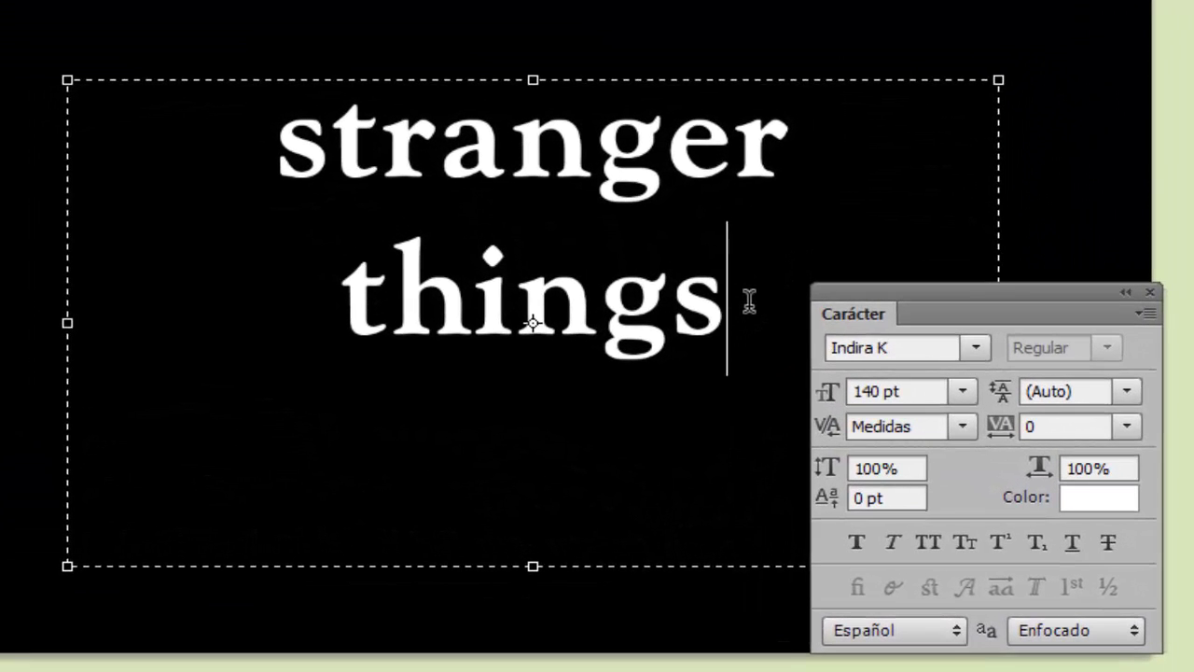
{"action": "left_click_drag", "start_coordinate": [730, 308], "coordinate": [226, 159]}
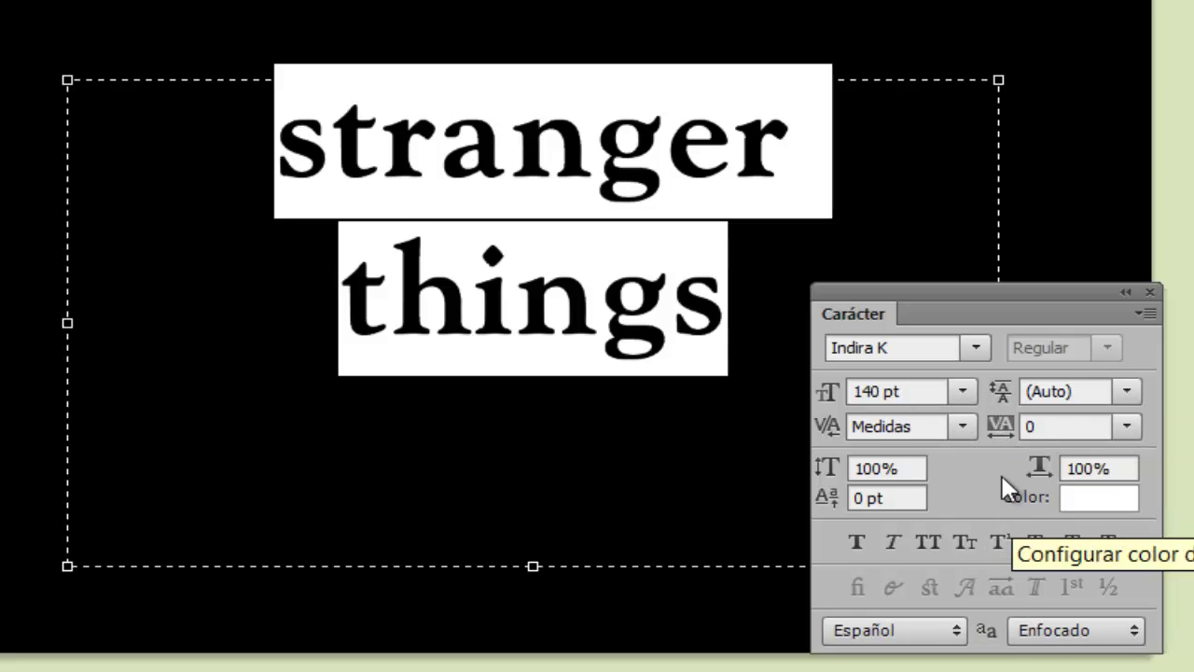
{"action": "left_click", "coordinate": [858, 542]}
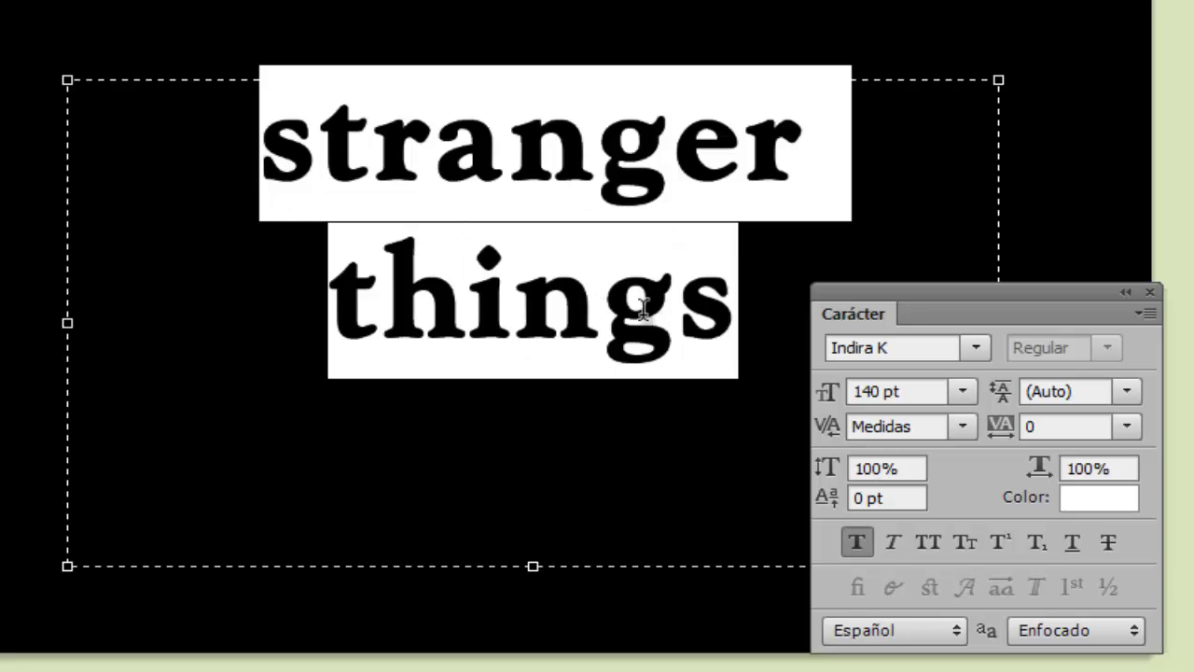
{"action": "left_click", "coordinate": [928, 542]}
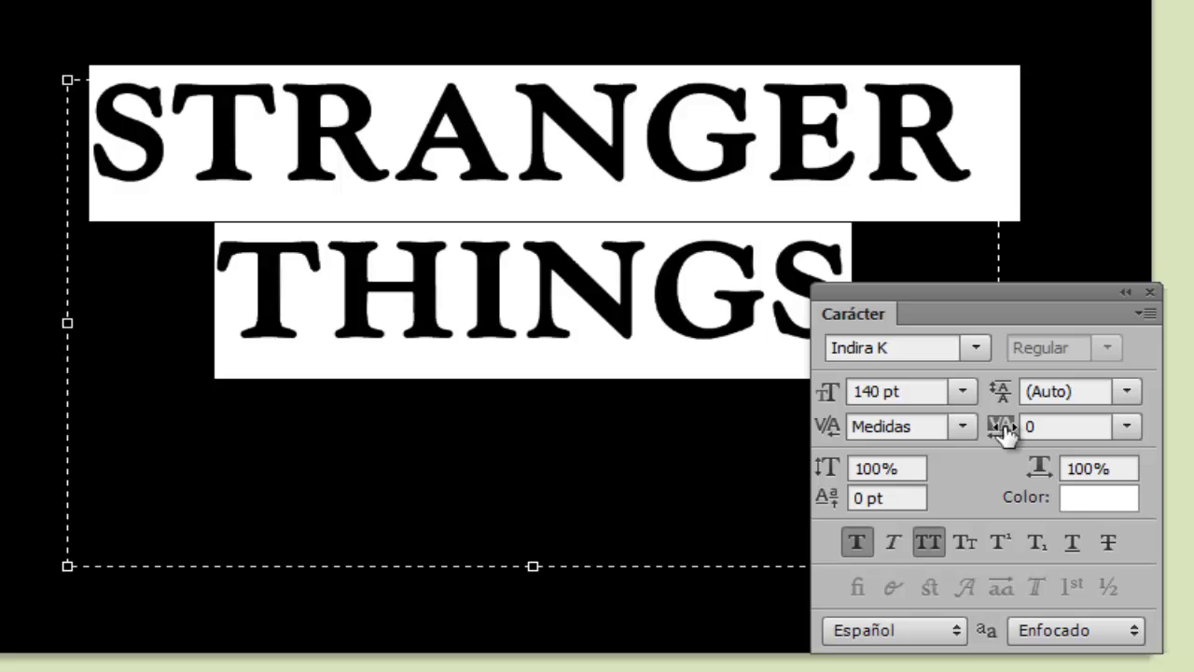
- Set the tracking of both words to -100 and their vertical scale to 115%
{"action": "left_click", "coordinate": [1056, 422]}
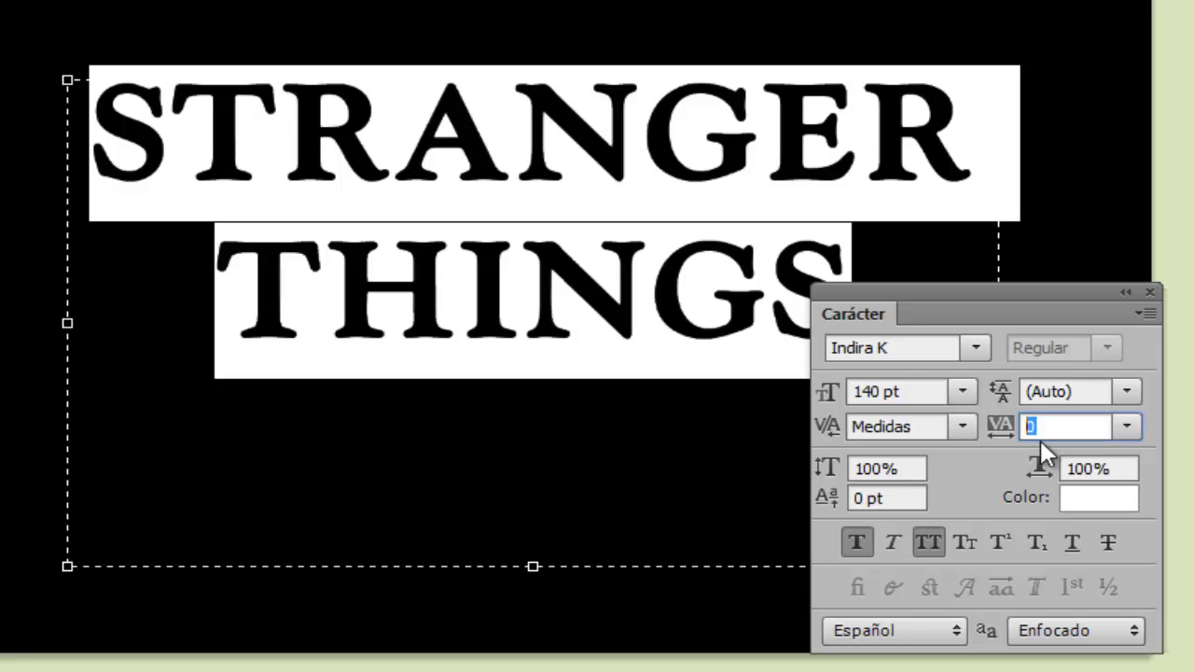
{"action": "type", "text": "-100"}
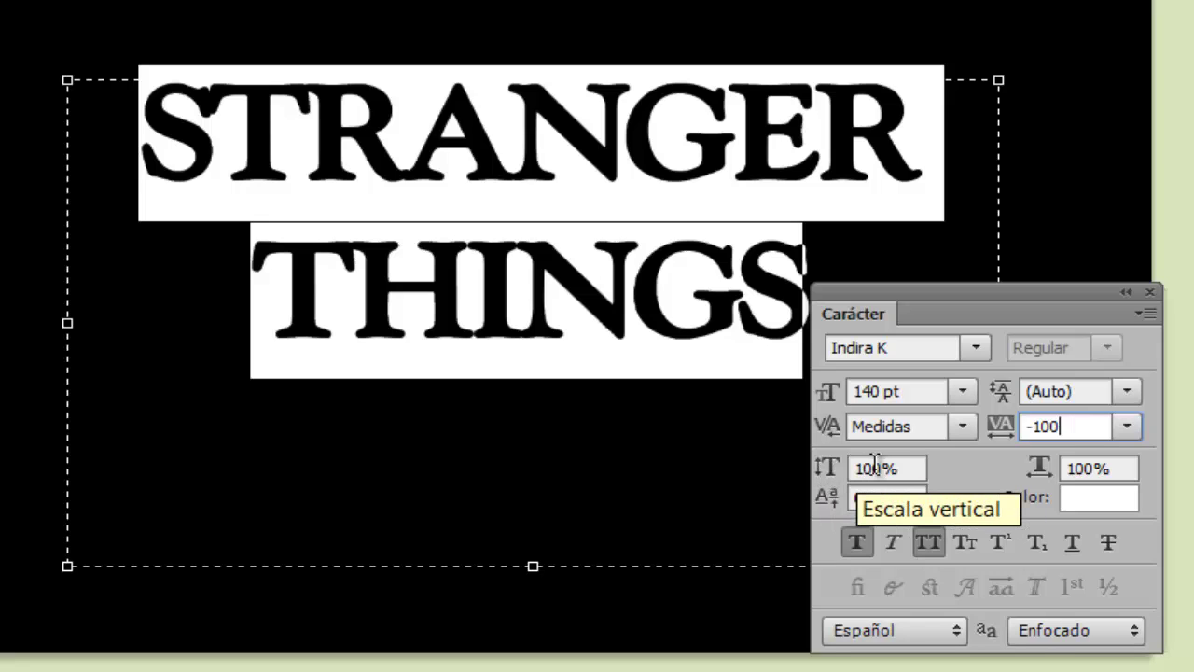
{"action": "left_click_drag", "start_coordinate": [882, 466], "coordinate": [865, 465]}
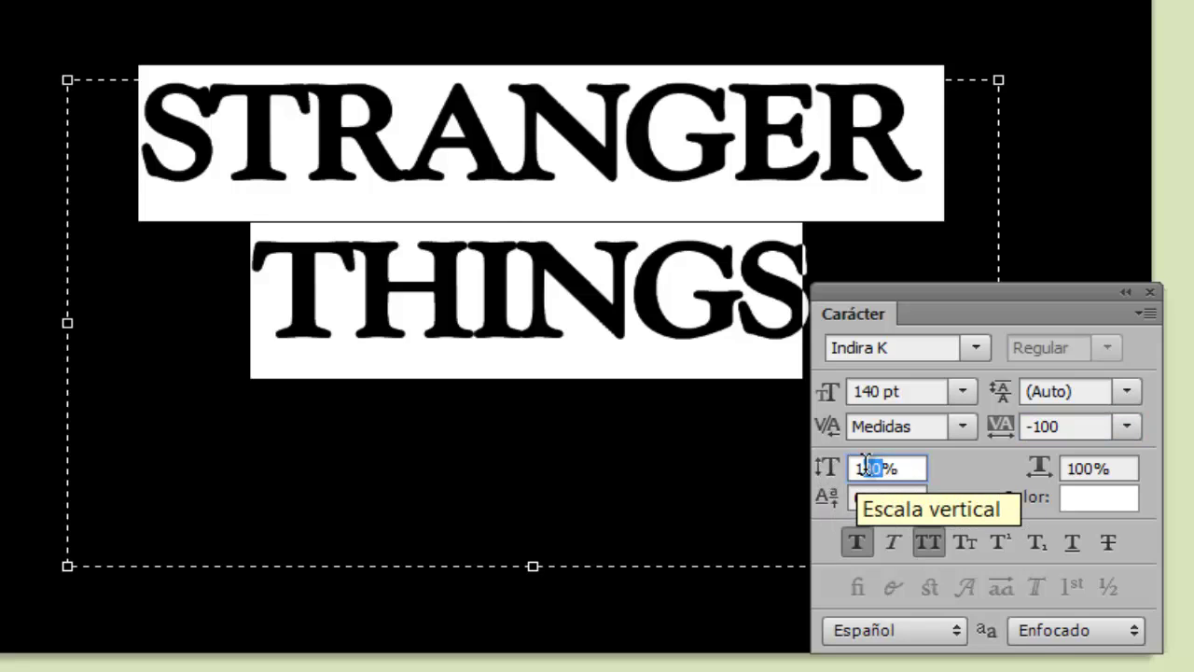
{"action": "type", "text": "15"}
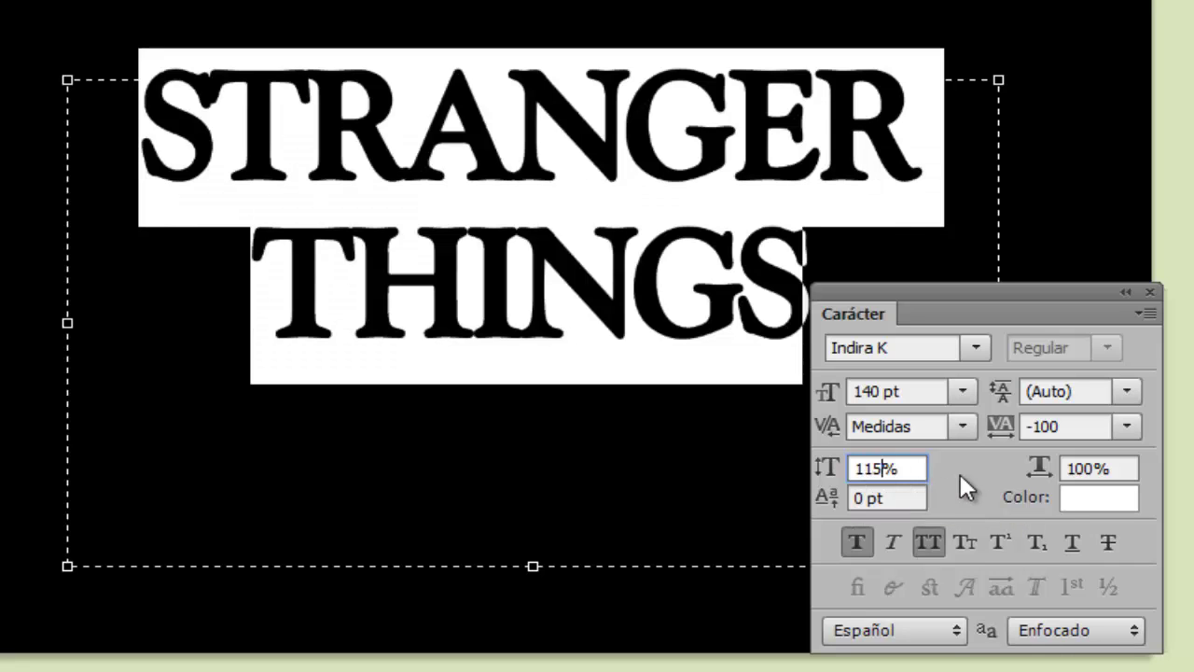
{"action": "left_click", "coordinate": [603, 296]}
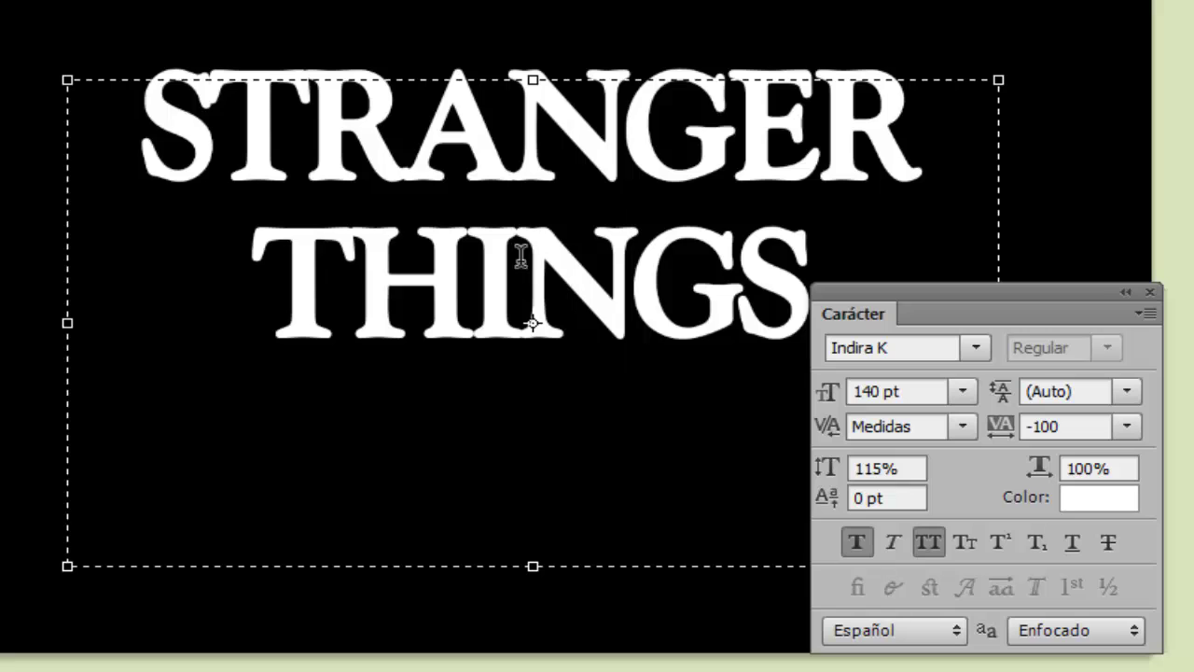
- Enlarge the initial S of STRANGER to 212 pt
{"action": "left_click_drag", "start_coordinate": [209, 131], "coordinate": [121, 131]}
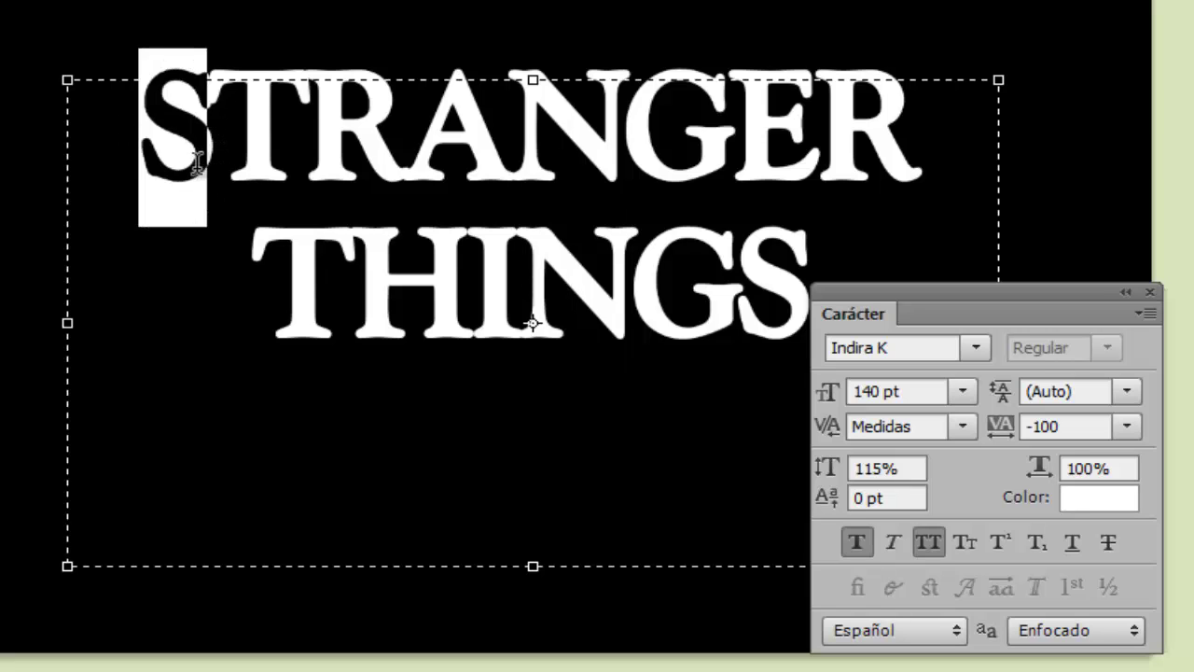
{"action": "double_click", "coordinate": [877, 391]}
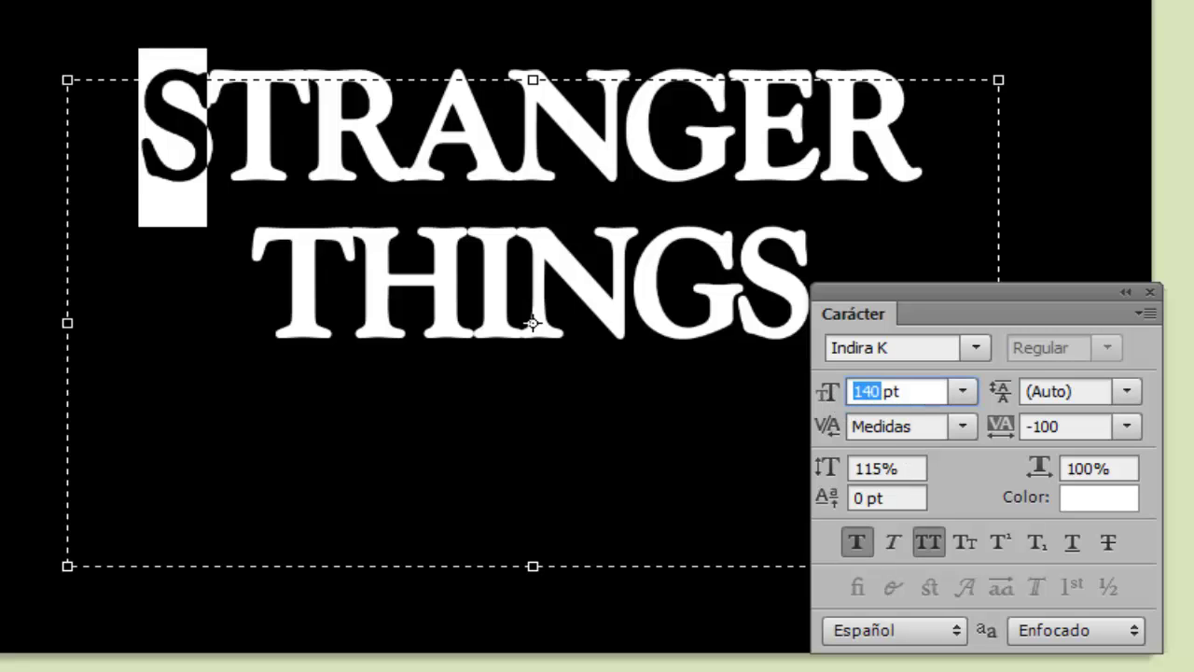
{"action": "type", "text": "212"}
{"action": "key", "text": "Return"}
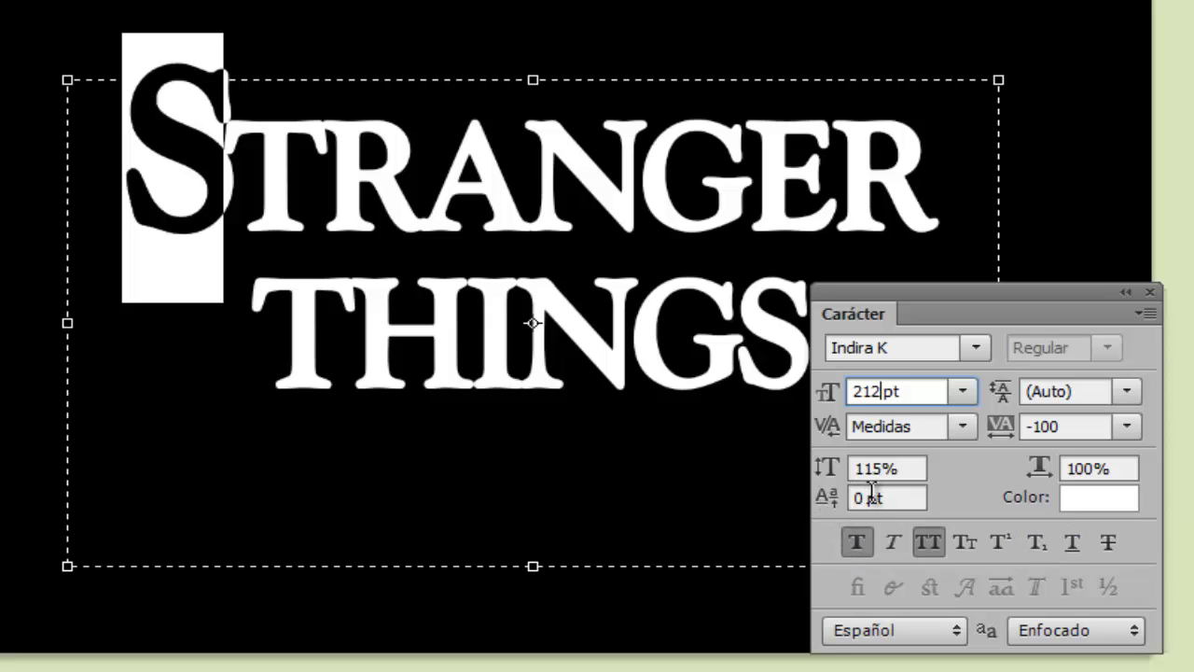
- Set the baseline shift of the initial S to -53 pt, deselect it and move the character settings clear of the text
{"action": "double_click", "coordinate": [857, 497]}
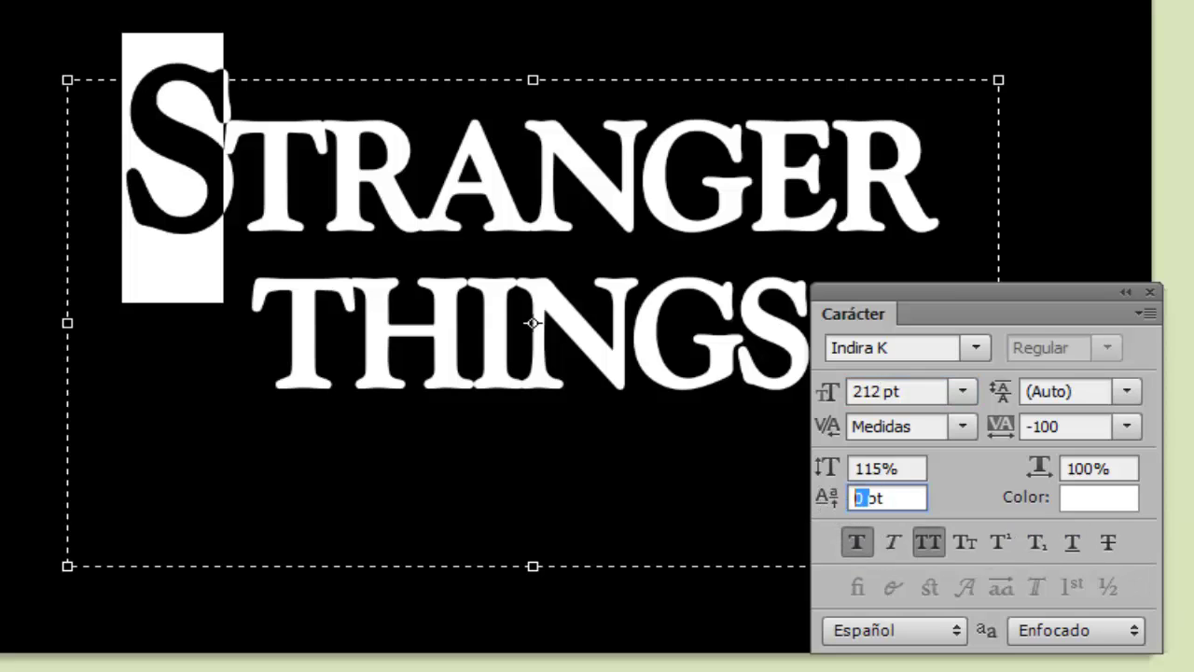
{"action": "type", "text": "-53"}
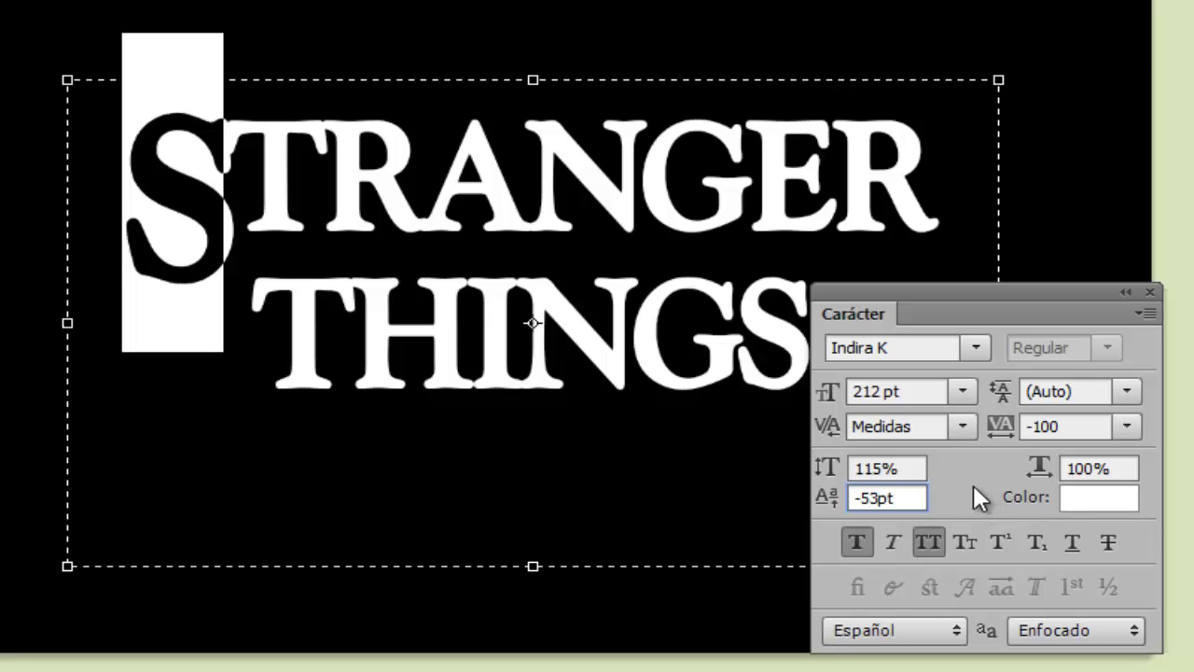
{"action": "key", "text": "BackSpace"}
{"action": "type", "text": "2"}
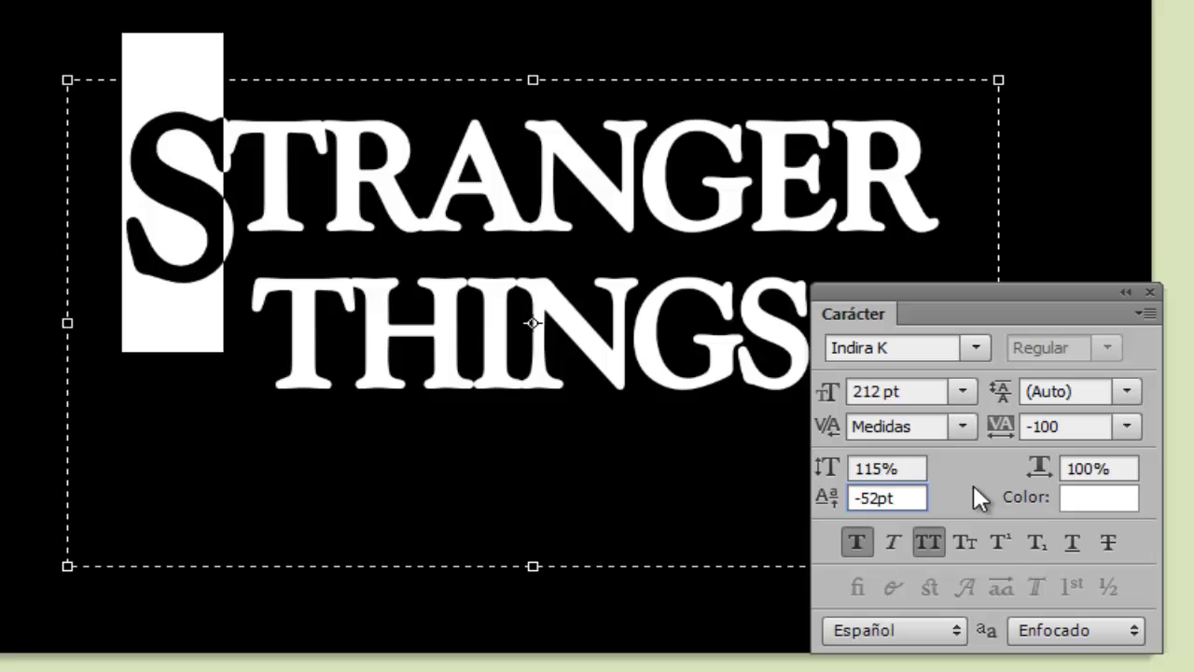
{"action": "key", "text": "BackSpace"}
{"action": "type", "text": "3"}
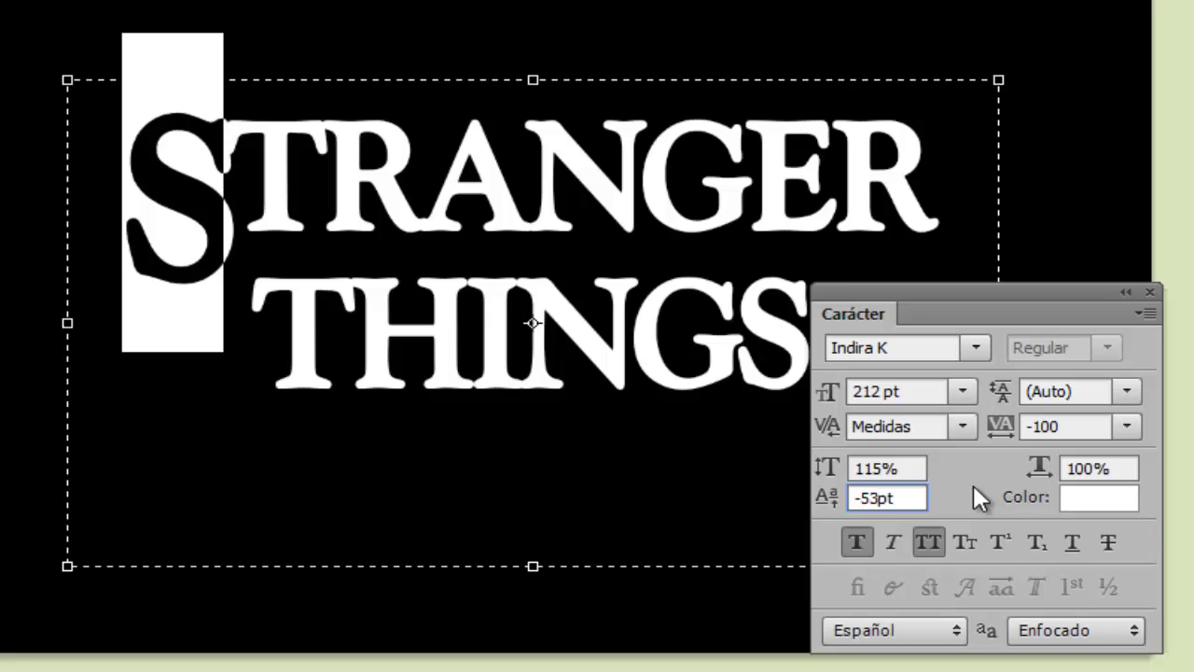
{"action": "left_click", "coordinate": [227, 166]}
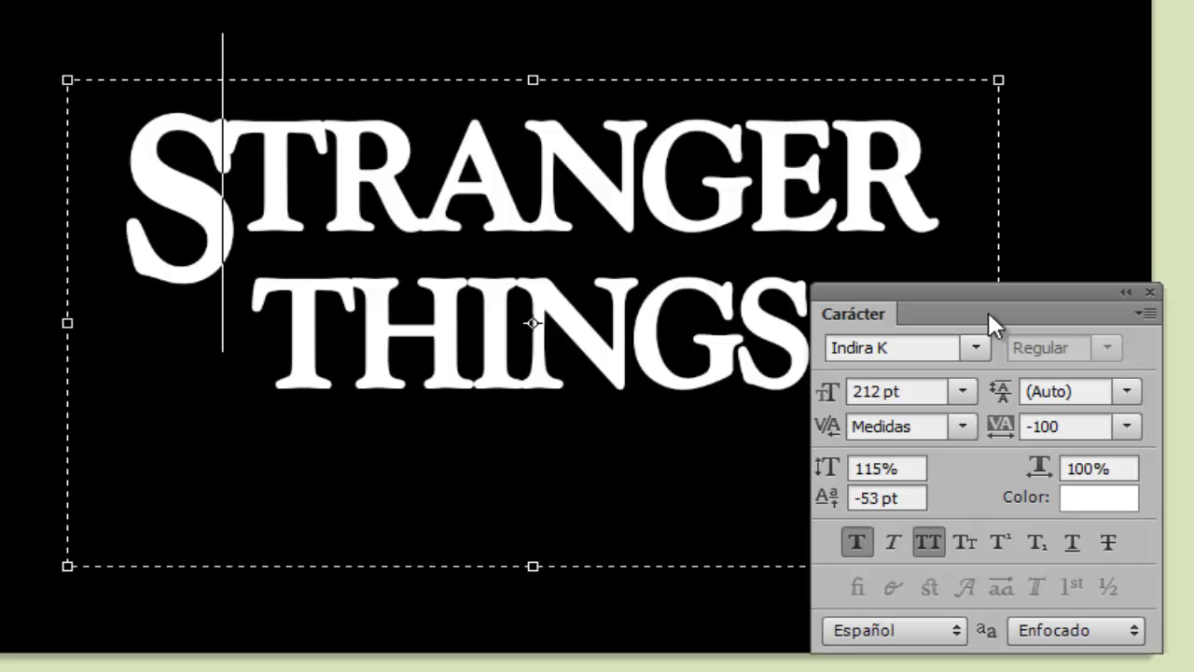
{"action": "left_click_drag", "start_coordinate": [988, 315], "coordinate": [1059, 366]}
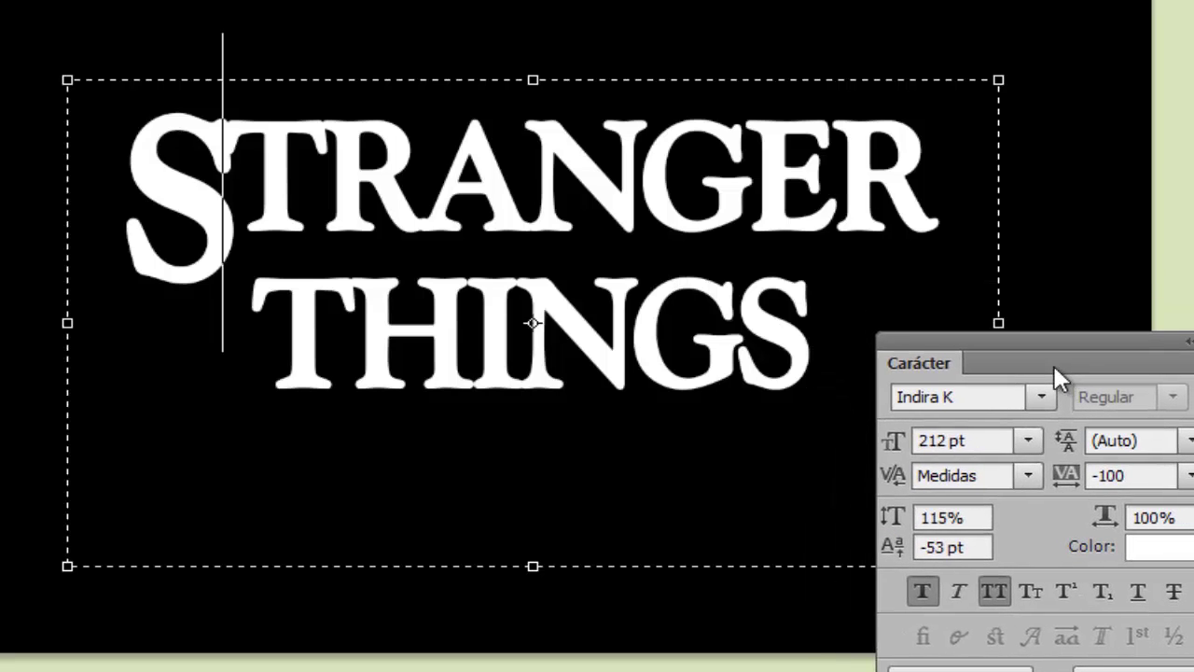
- Enlarge the final R of STRANGER to 212 pt, set its baseline shift to -53 pt and deselect it
{"action": "left_click", "coordinate": [848, 185]}
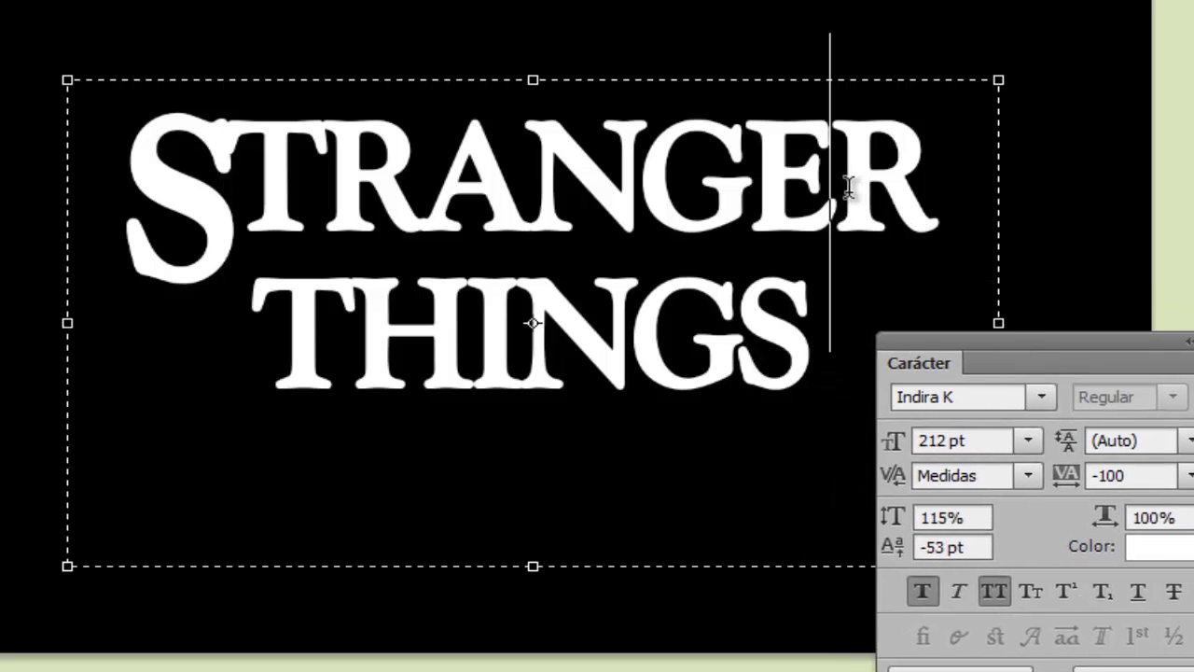
{"action": "left_click_drag", "start_coordinate": [848, 185], "coordinate": [936, 193]}
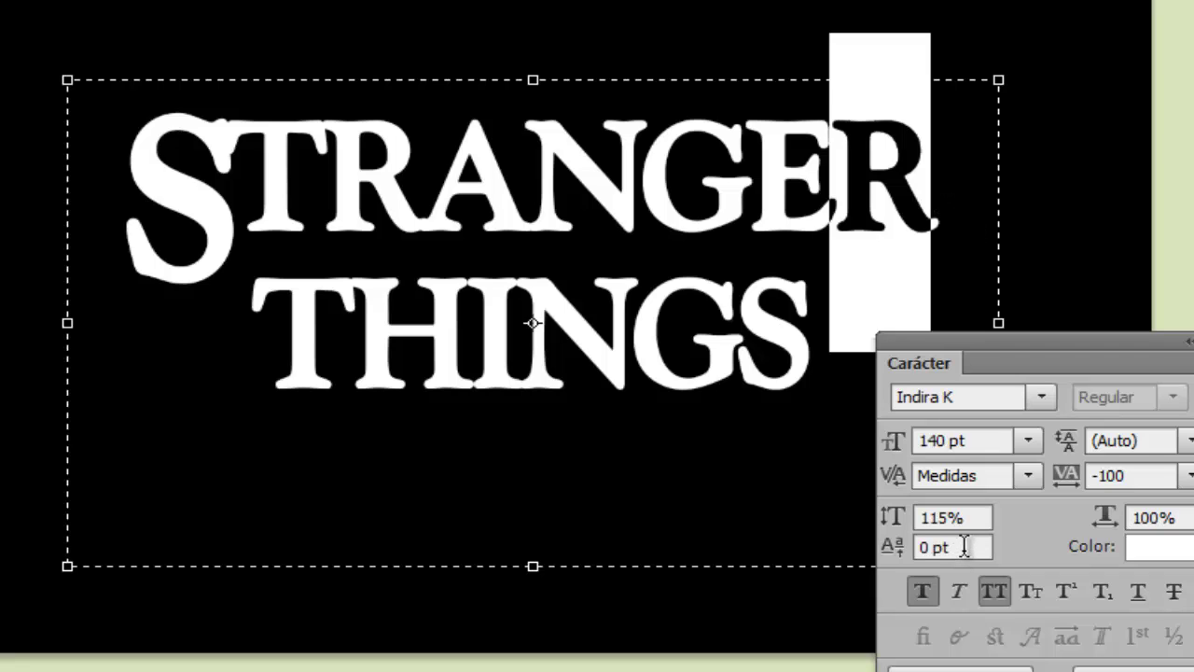
{"action": "left_click", "coordinate": [898, 443]}
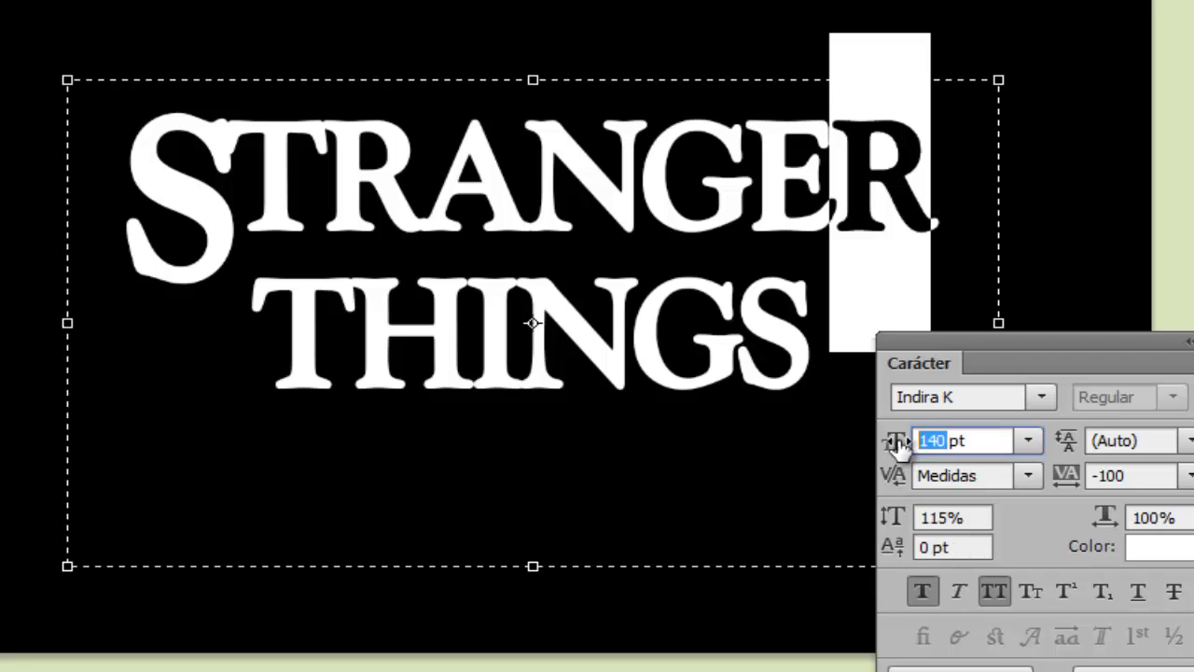
{"action": "type", "text": "212"}
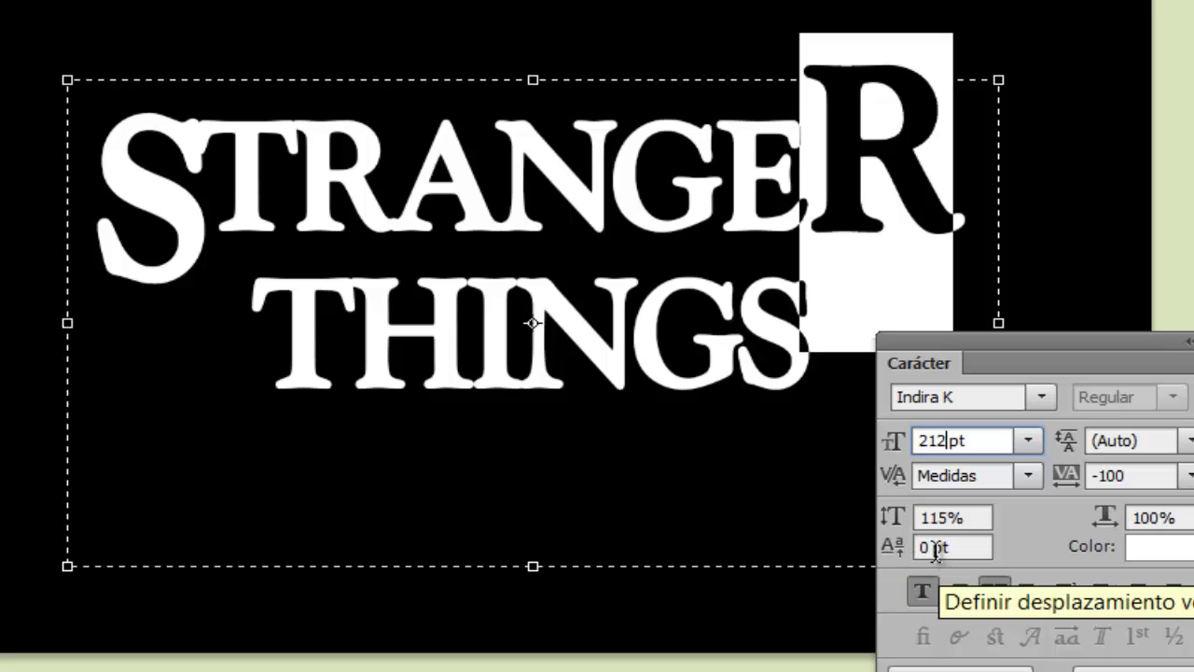
{"action": "left_click", "coordinate": [936, 548]}
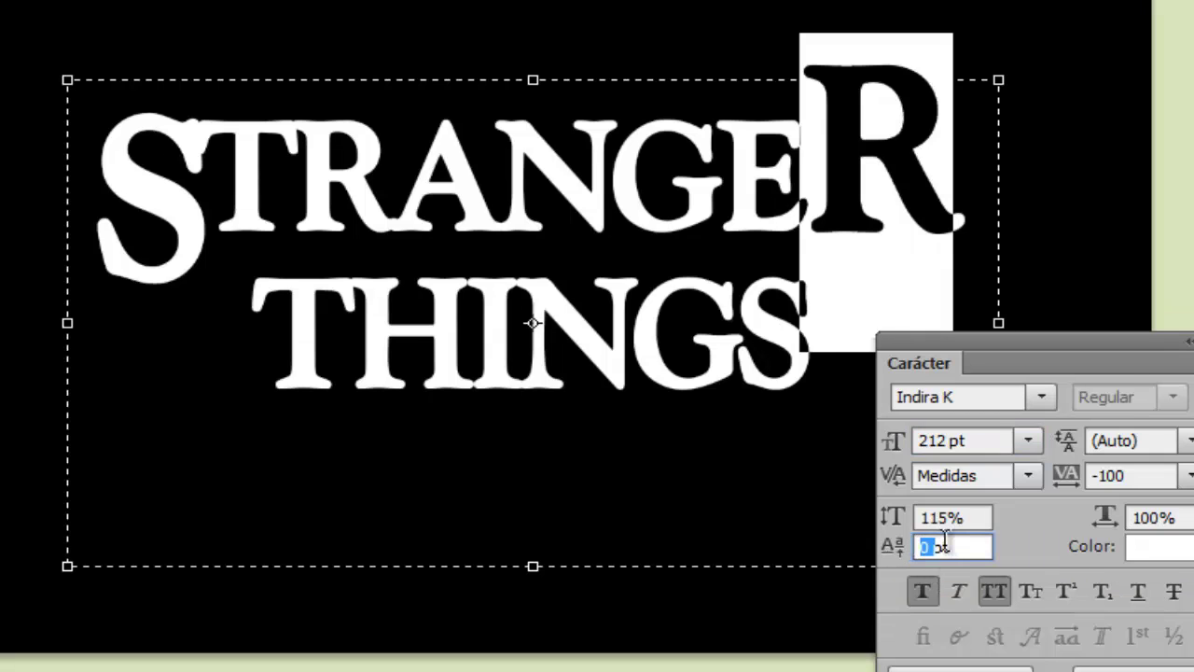
{"action": "type", "text": "-53"}
{"action": "key", "text": "Return"}
{"action": "left_click", "coordinate": [638, 401]}
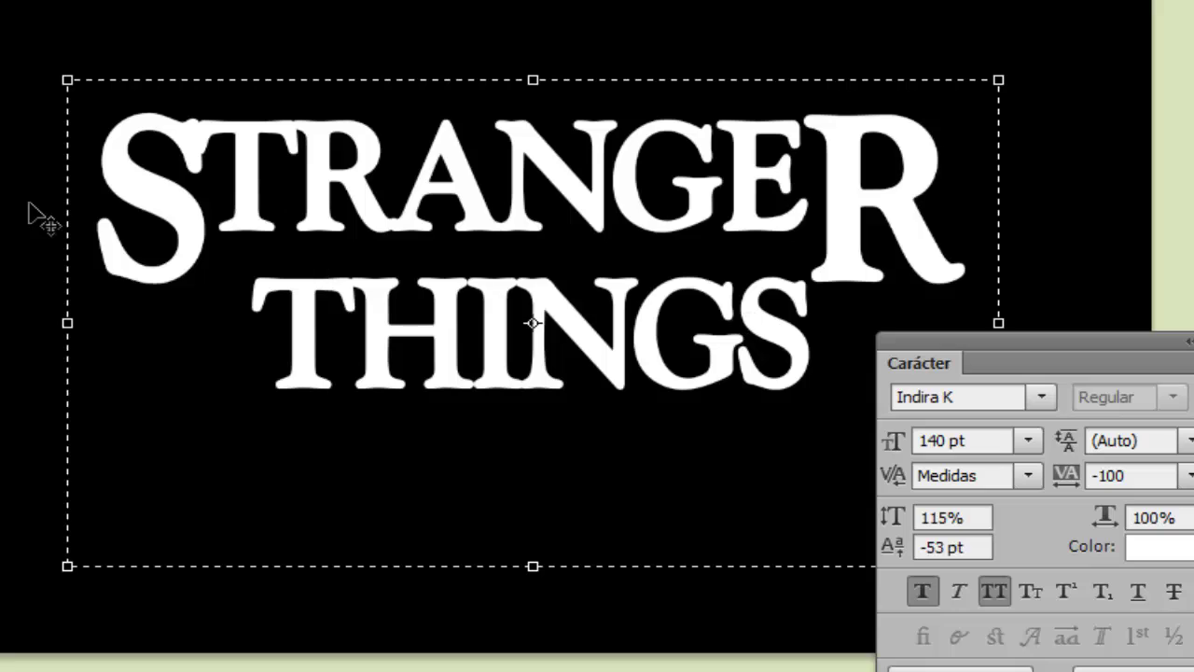
- Set the kerning between S and T and between T and R in STRANGER to 50
{"action": "left_click", "coordinate": [198, 169]}
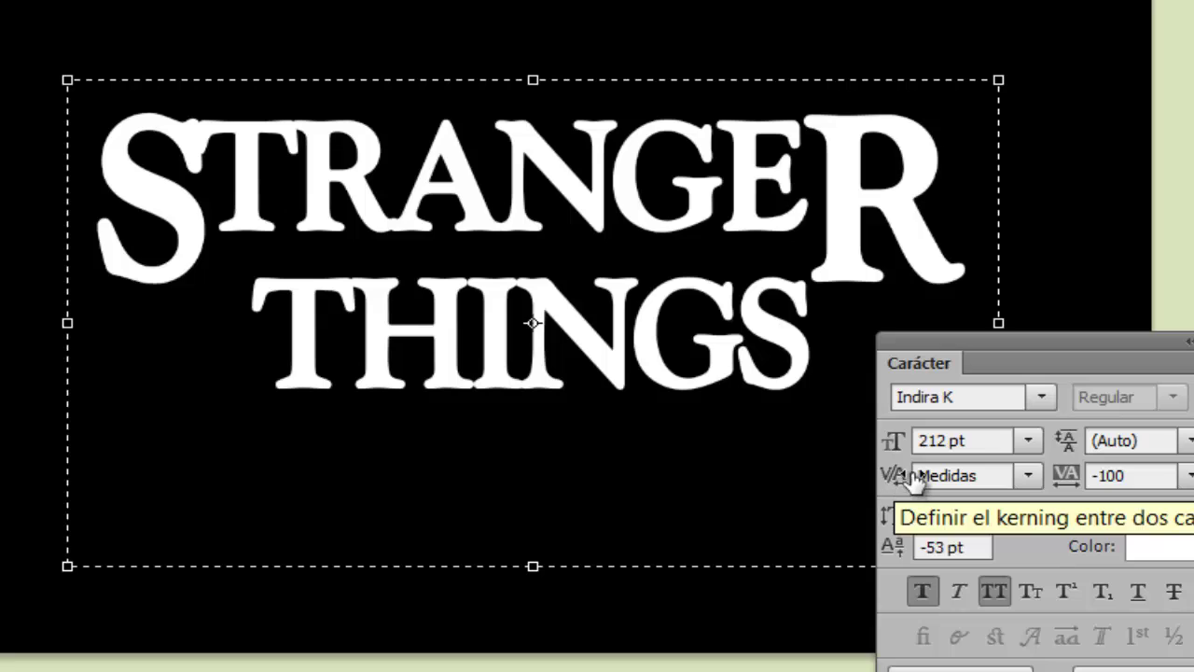
{"action": "left_click", "coordinate": [1029, 475]}
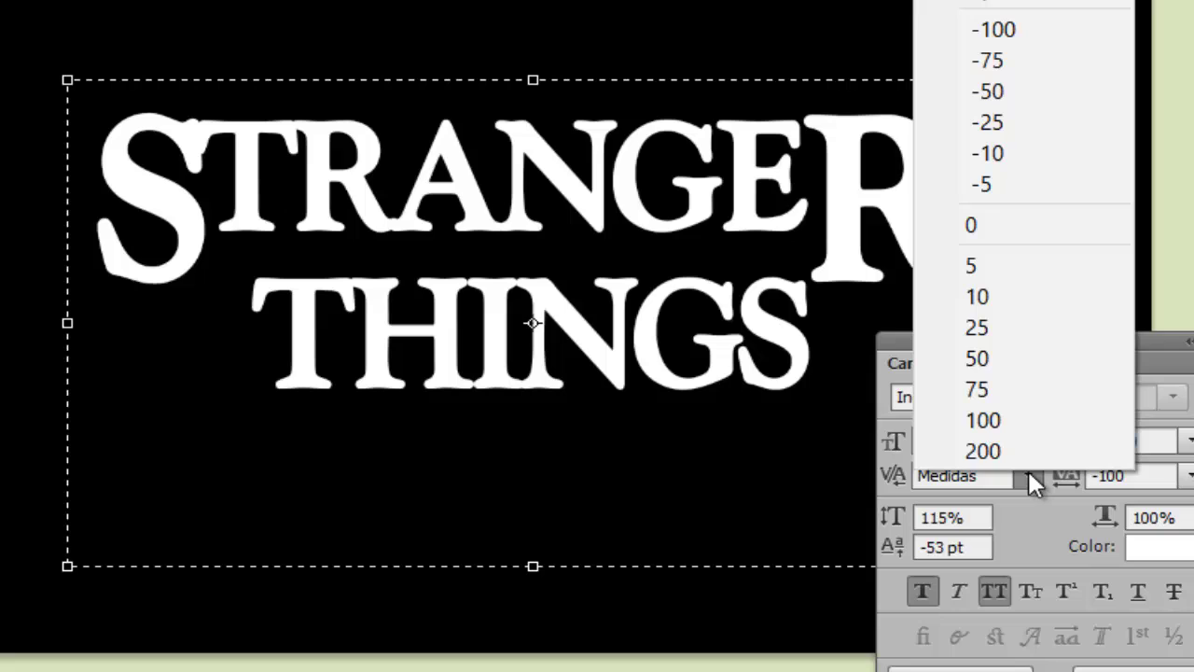
{"action": "left_click", "coordinate": [1018, 359]}
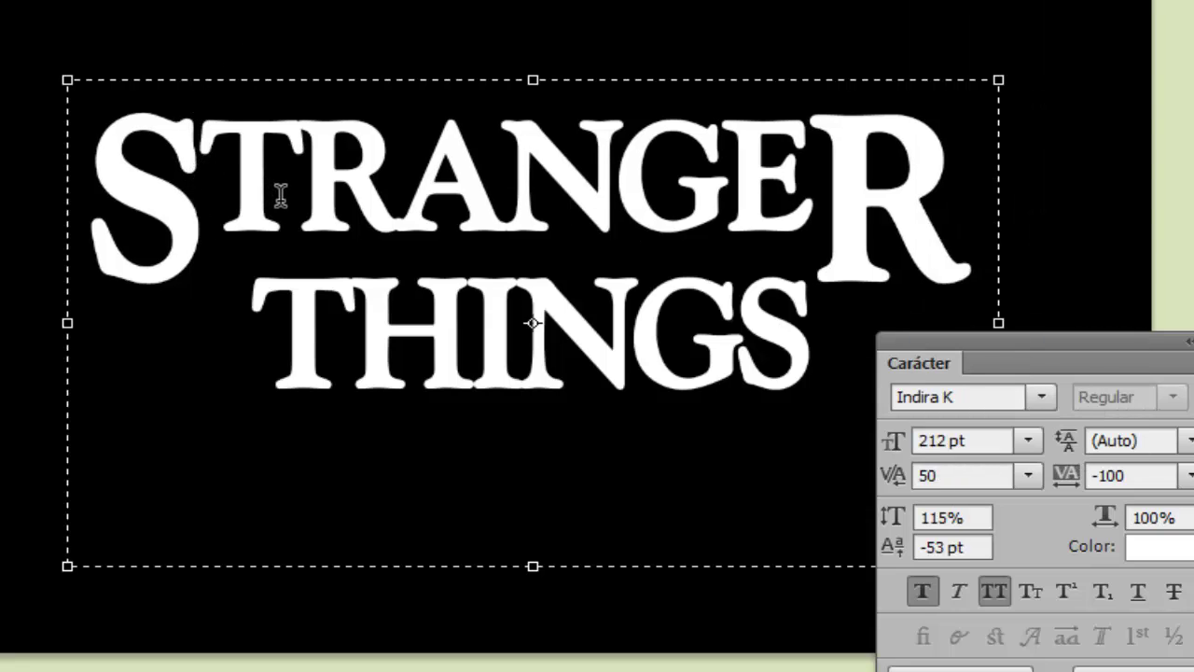
{"action": "left_click", "coordinate": [310, 160]}
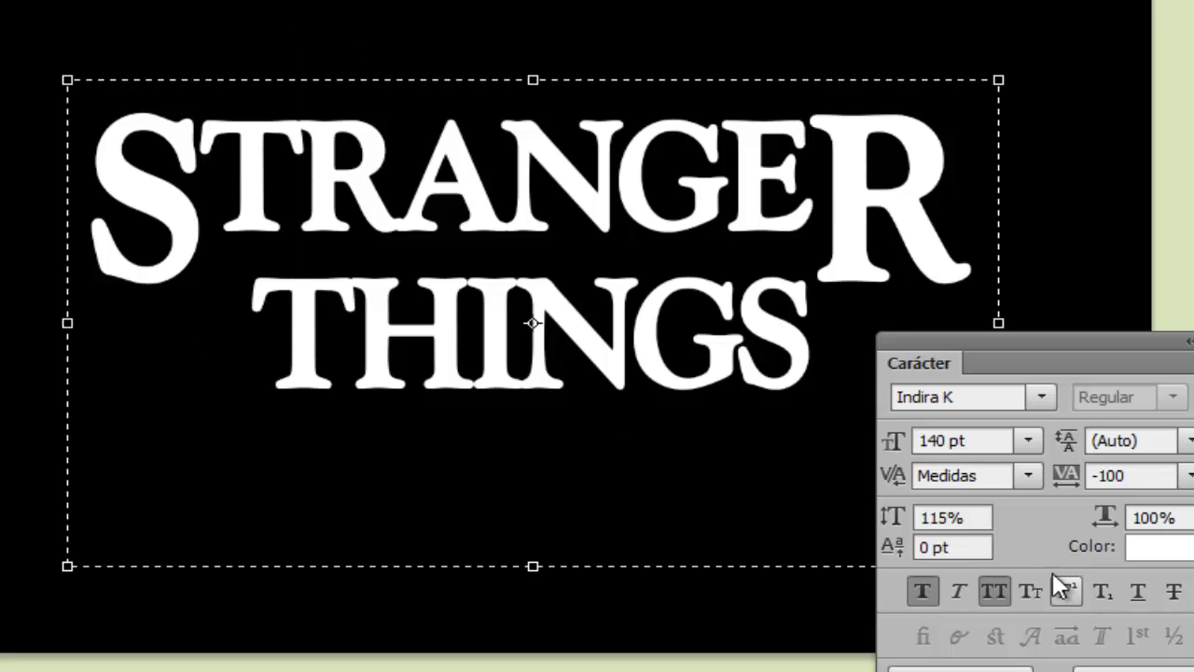
{"action": "left_click", "coordinate": [1021, 478]}
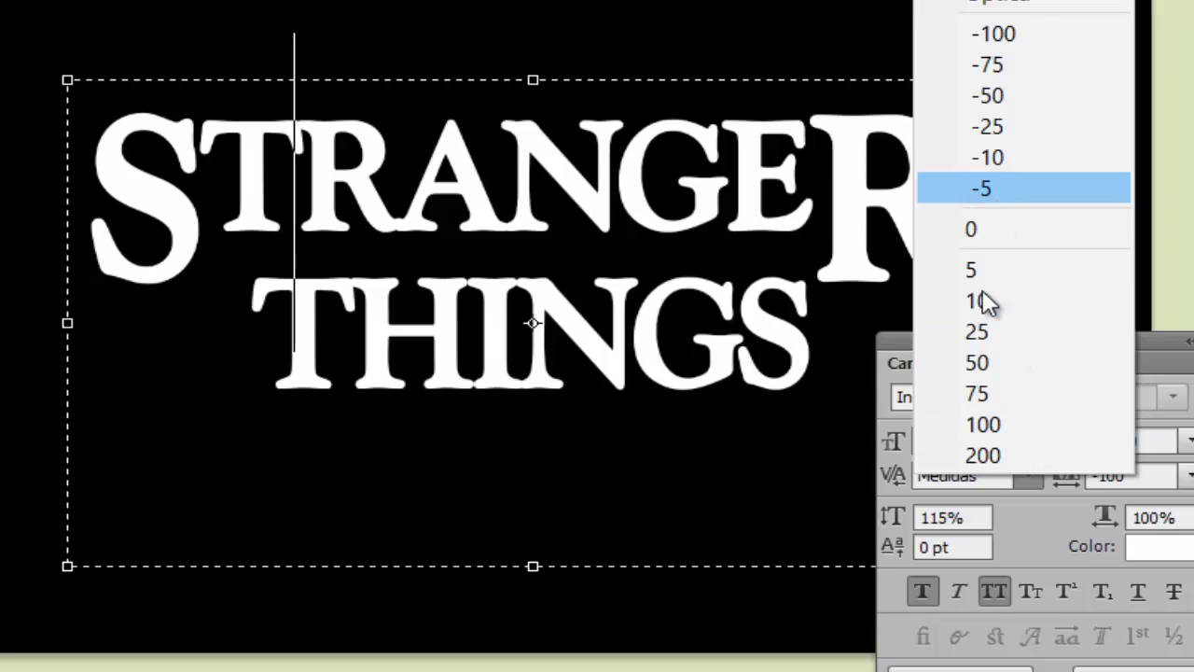
{"action": "left_click", "coordinate": [980, 364]}
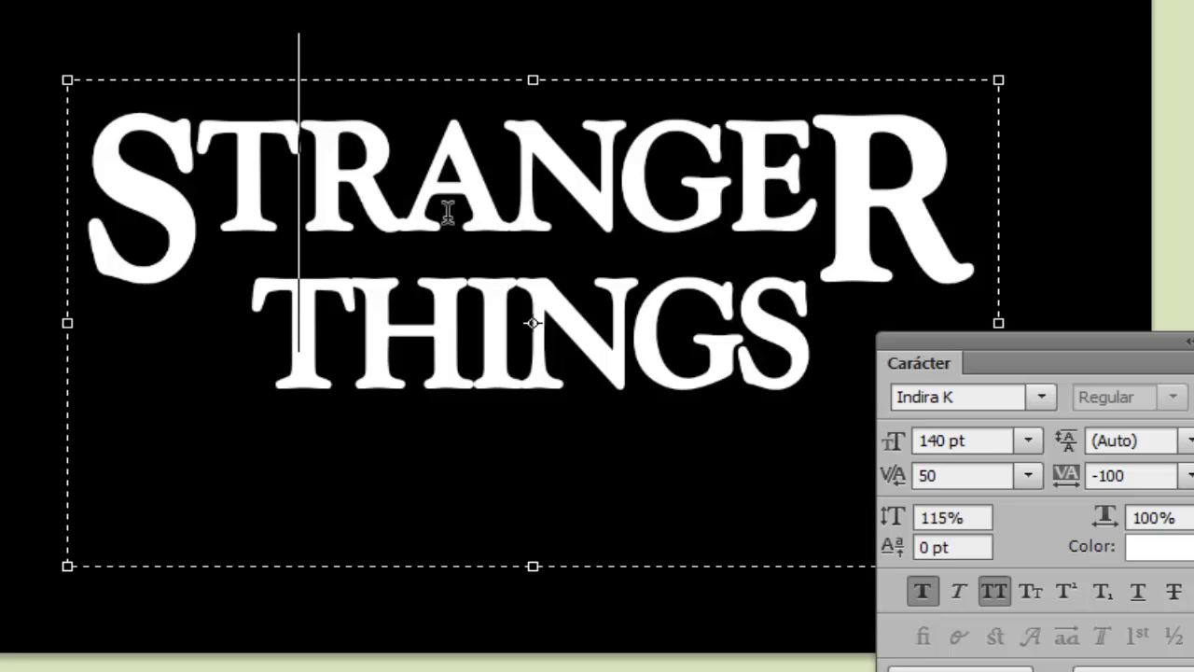
- Set the kerning of the T-H, H-I, I-N and G-S letter pairs in THINGS to 50
{"action": "left_click", "coordinate": [353, 289]}
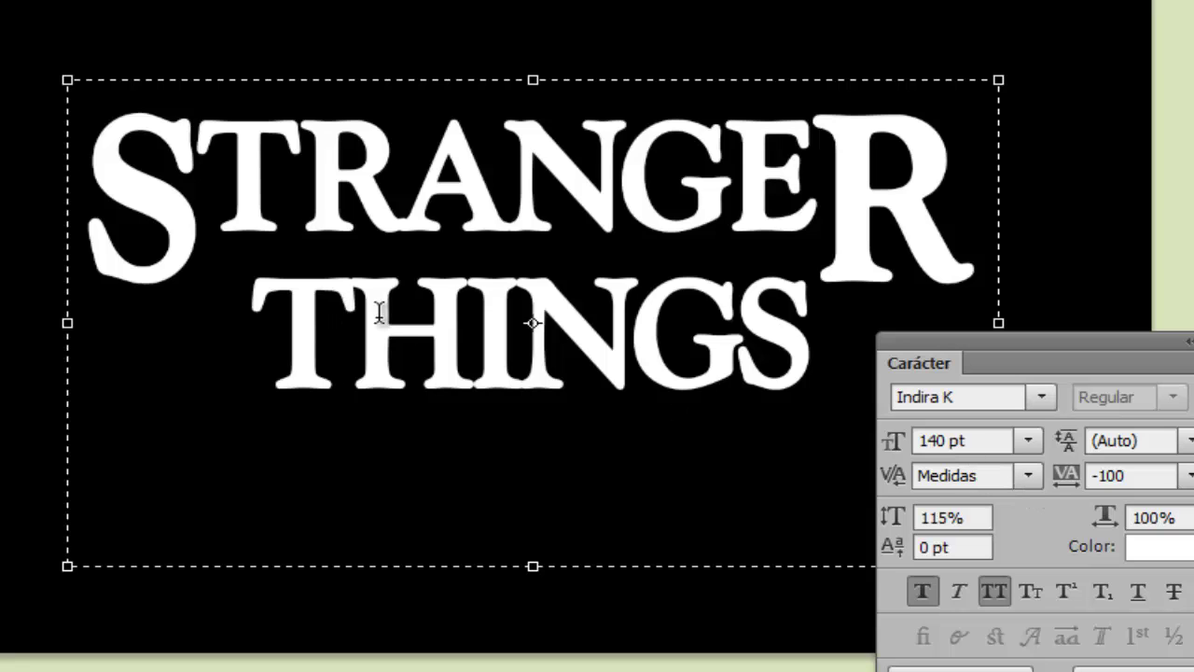
{"action": "left_click", "coordinate": [1030, 473]}
{"action": "left_click", "coordinate": [996, 357]}
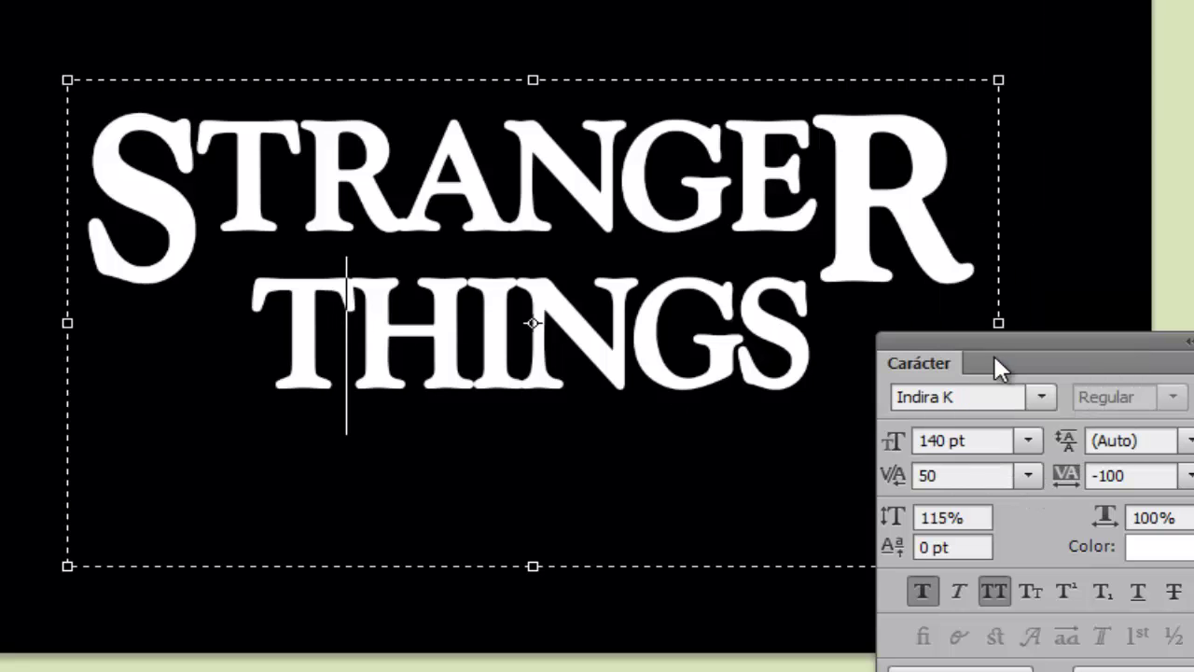
{"action": "left_click", "coordinate": [472, 341]}
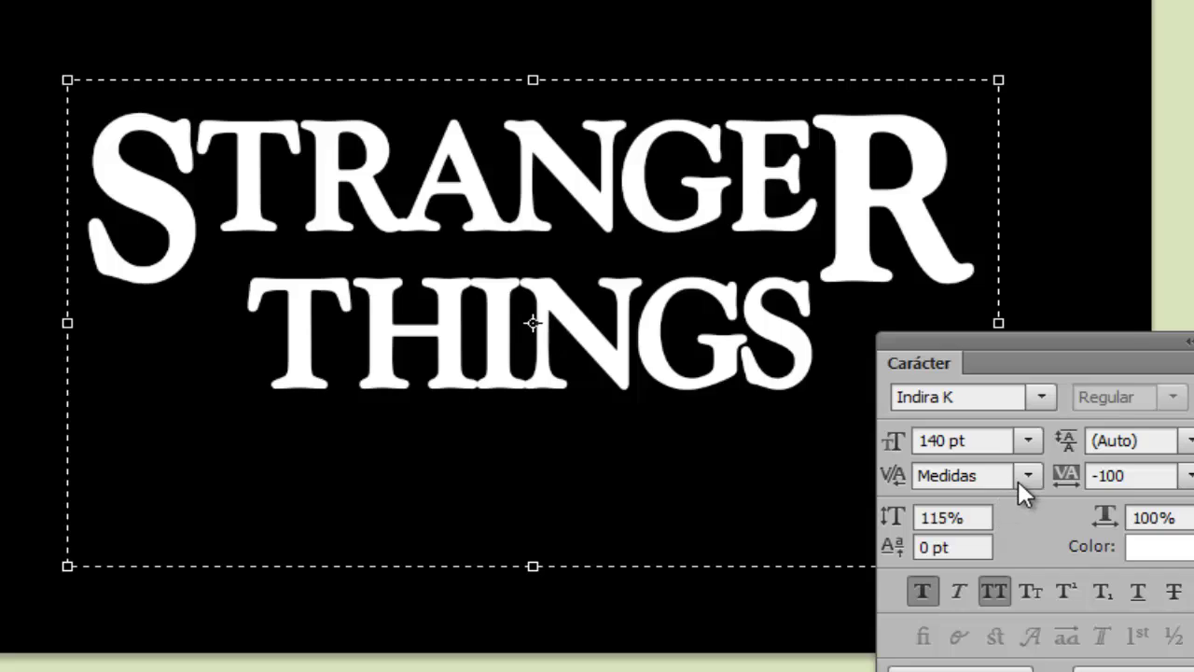
{"action": "left_click", "coordinate": [1019, 483]}
{"action": "left_click", "coordinate": [986, 366]}
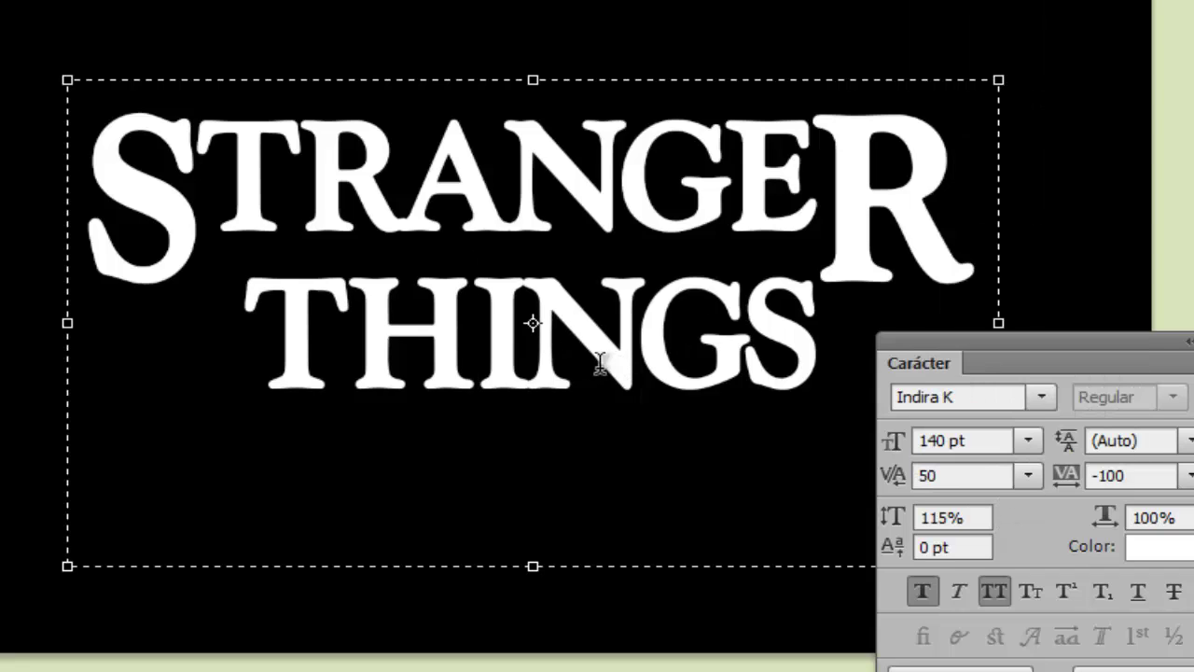
{"action": "left_click", "coordinate": [529, 351]}
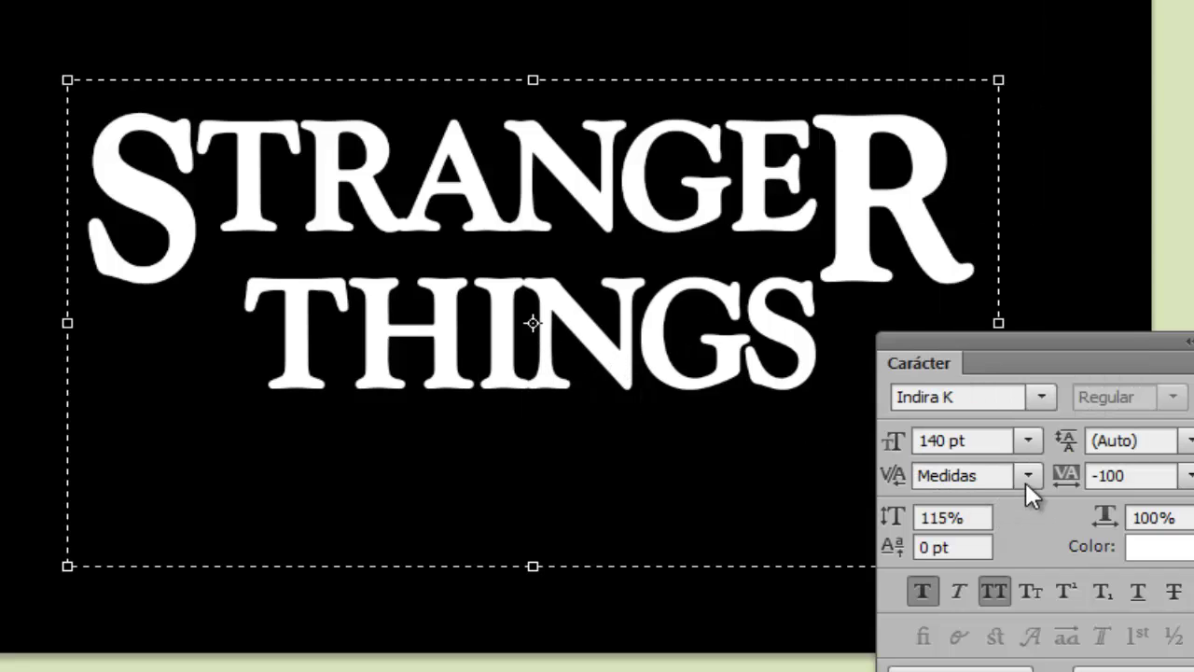
{"action": "left_click", "coordinate": [1026, 482]}
{"action": "left_click", "coordinate": [996, 357]}
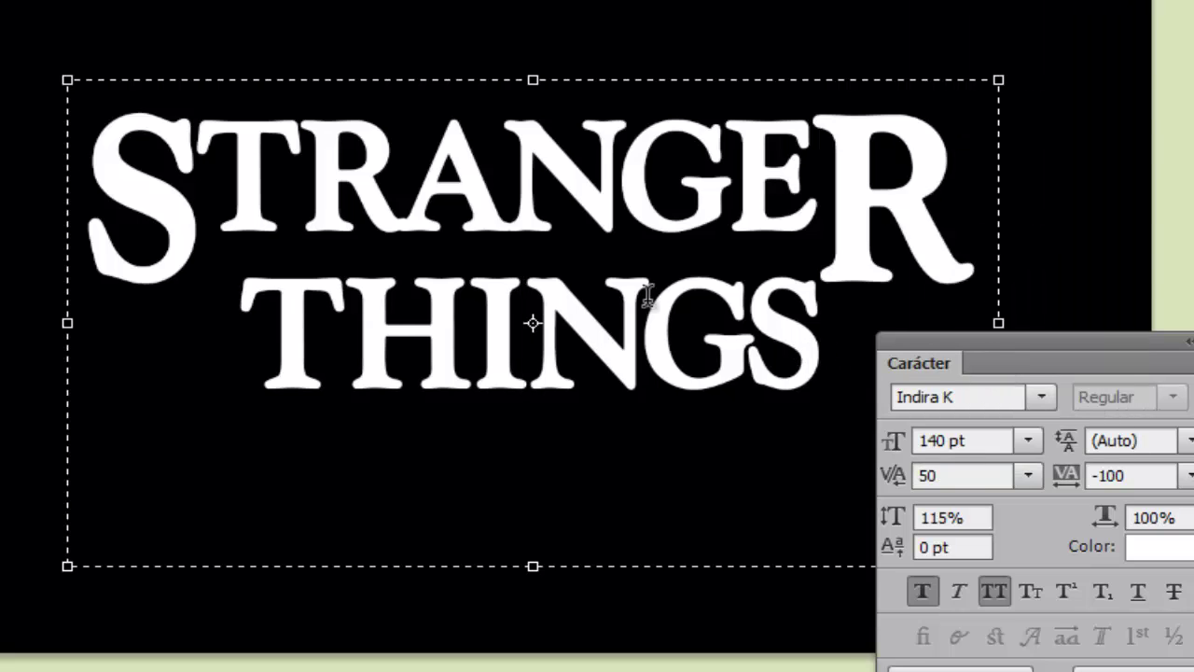
{"action": "left_click", "coordinate": [744, 373]}
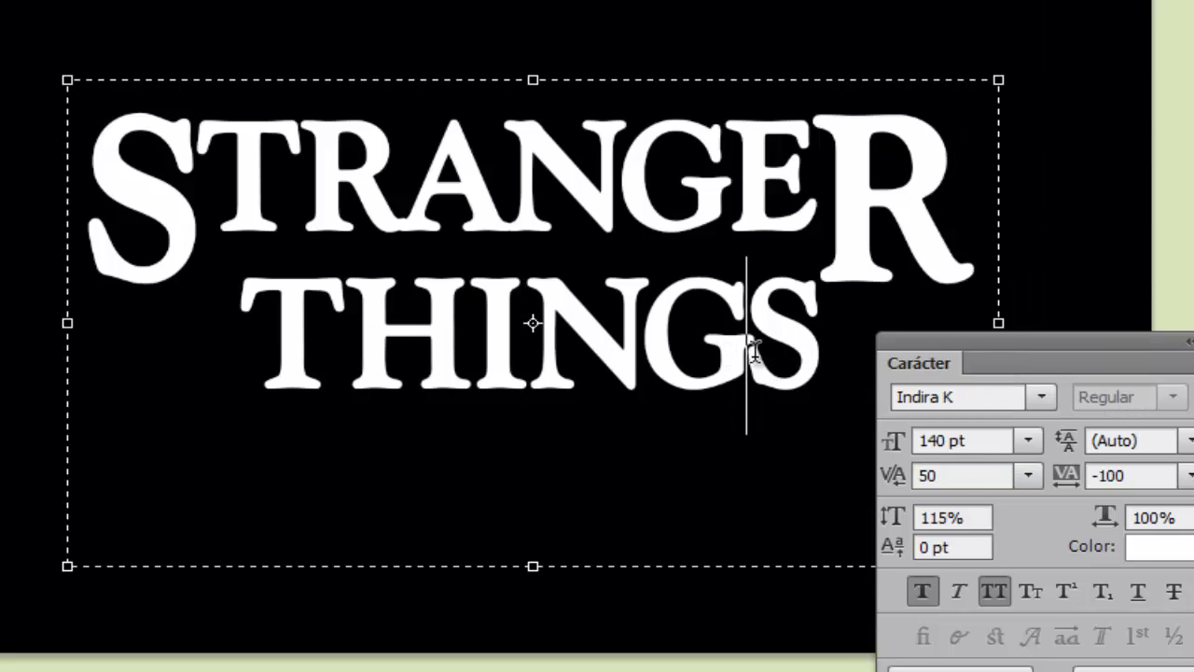
{"action": "left_click", "coordinate": [1028, 474]}
{"action": "left_click", "coordinate": [991, 366]}
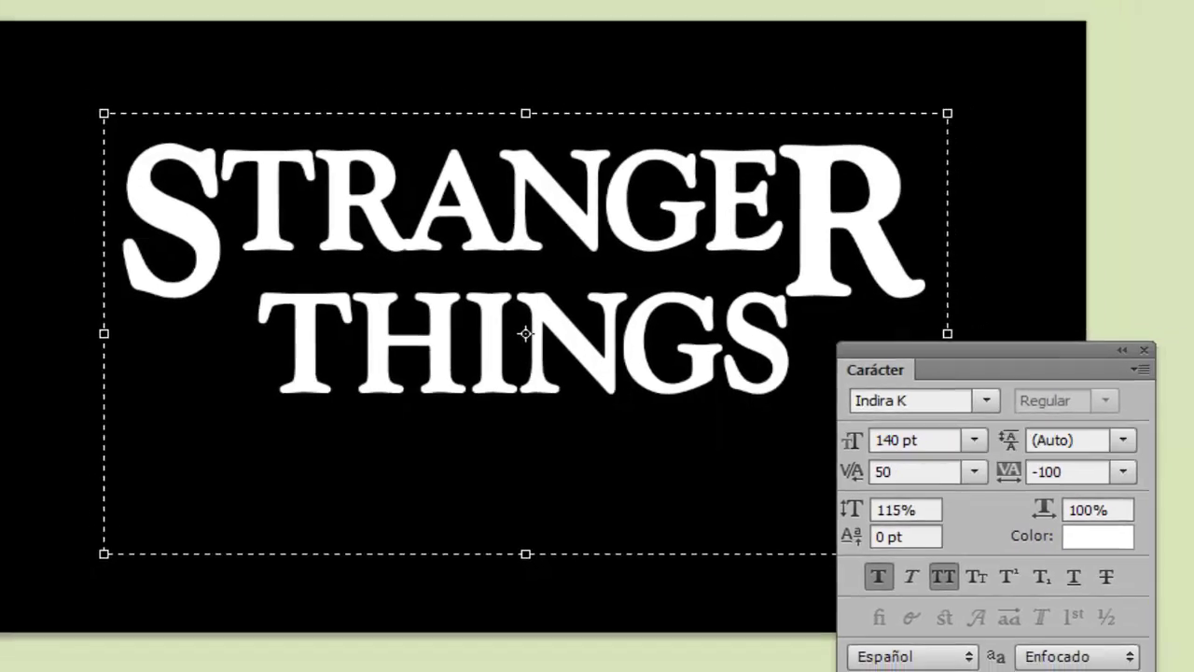
- Dock and collapse the character settings, and commit the text edit
{"action": "left_click_drag", "start_coordinate": [887, 350], "coordinate": [1022, 104]}
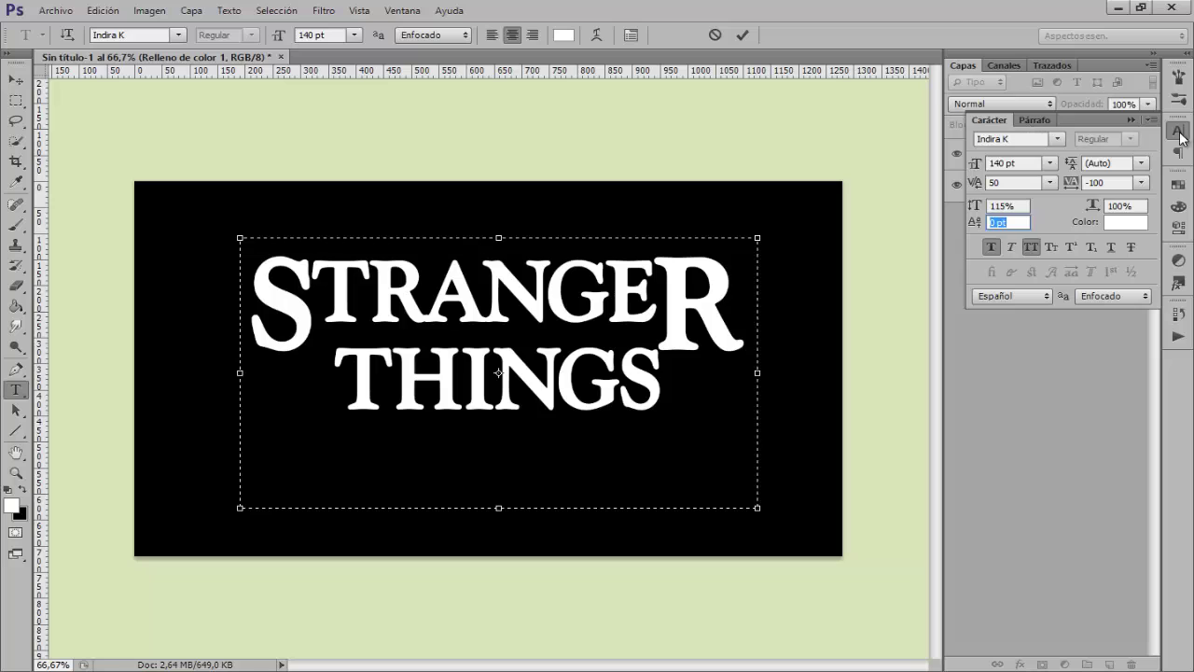
{"action": "left_click", "coordinate": [1180, 135]}
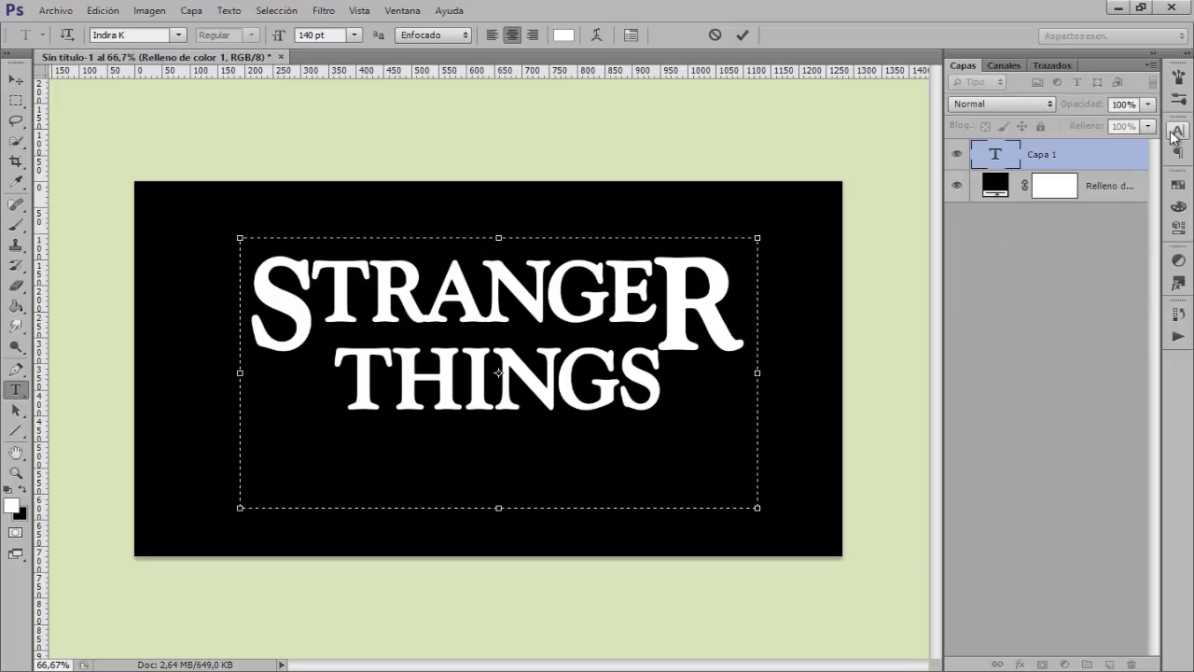
{"action": "left_click", "coordinate": [1077, 158]}
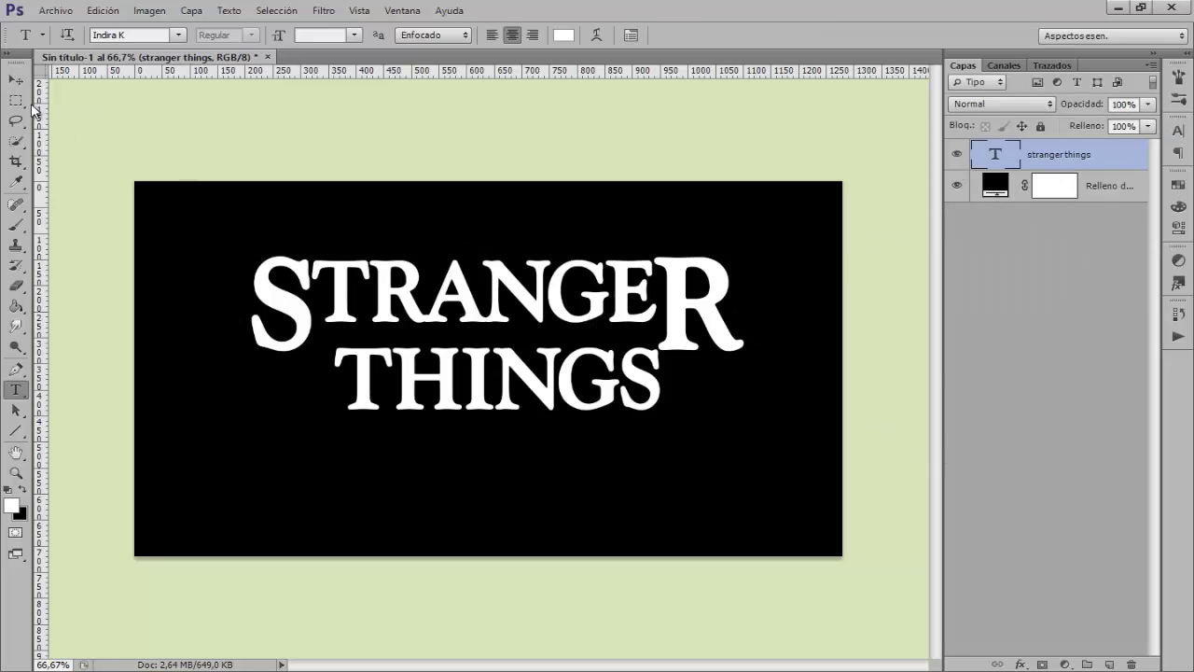
- Move the two-line title straight down to the vertical middle of the black canvas
{"action": "left_click", "coordinate": [16, 79]}
{"action": "left_click_drag", "start_coordinate": [532, 311], "coordinate": [533, 339]}
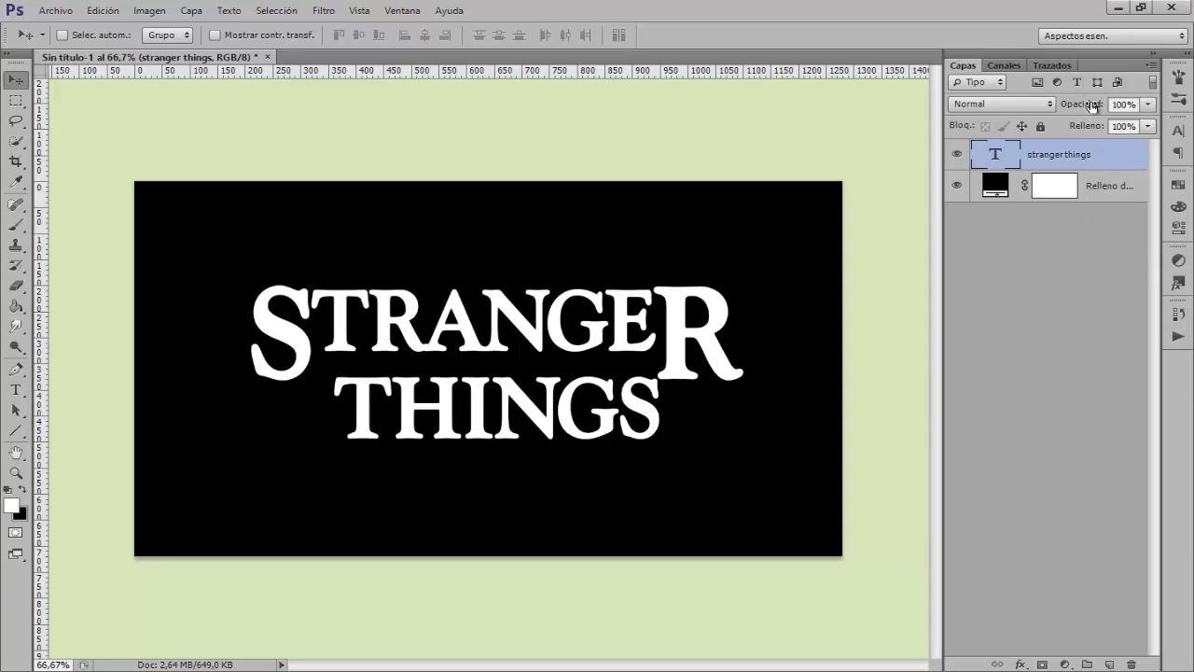
- Reduce the fill of the stranger things text layer to 0% and show the layer style presets
{"action": "left_click_drag", "start_coordinate": [1091, 106], "coordinate": [1147, 130]}
{"action": "left_click", "coordinate": [1105, 126]}
{"action": "left_click", "coordinate": [1114, 126]}
{"action": "left_click_drag", "start_coordinate": [1085, 125], "coordinate": [919, 123]}
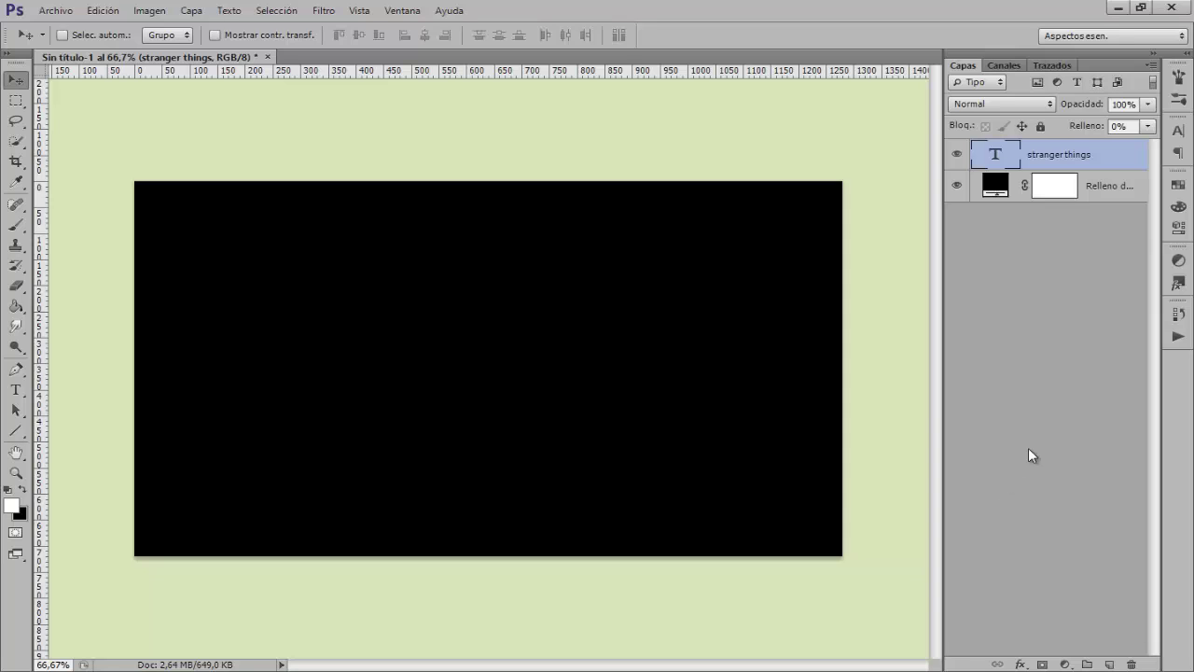
{"action": "left_click", "coordinate": [1177, 282]}
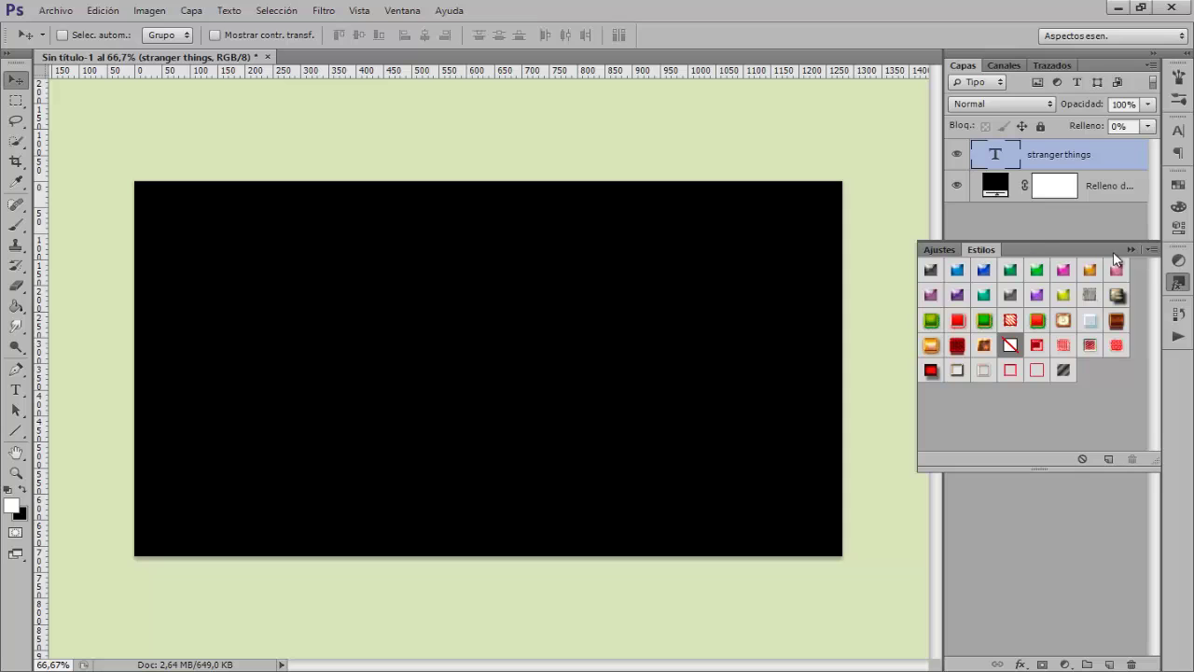
{"action": "left_click", "coordinate": [1152, 250]}
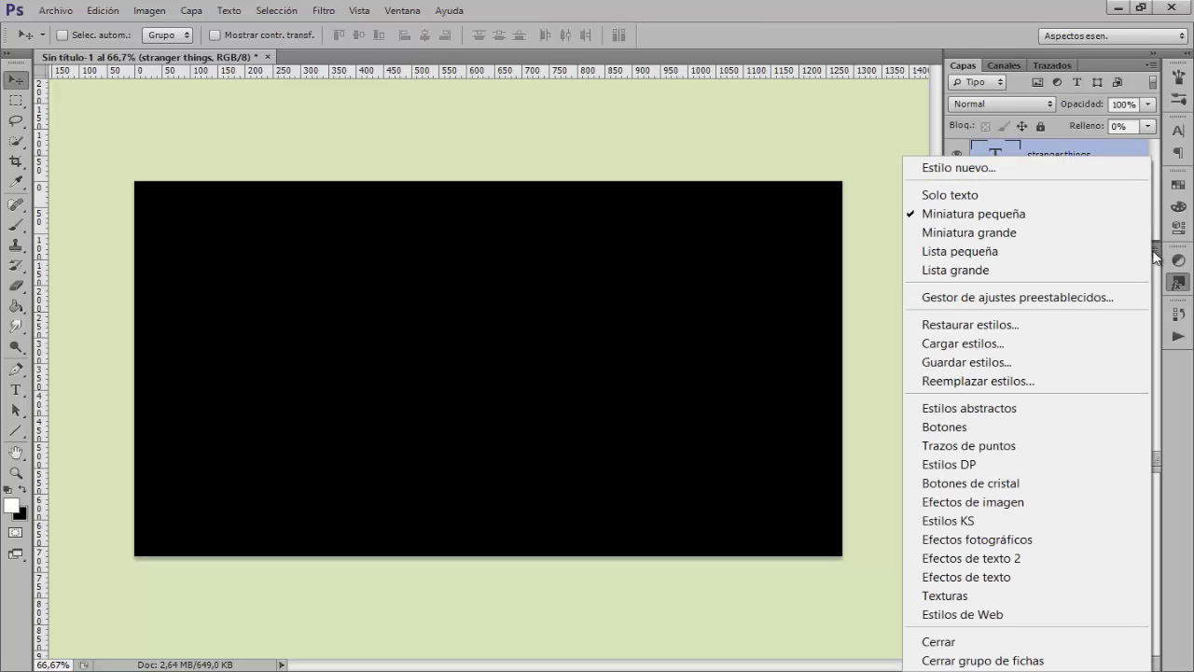
{"action": "left_click", "coordinate": [1004, 344]}
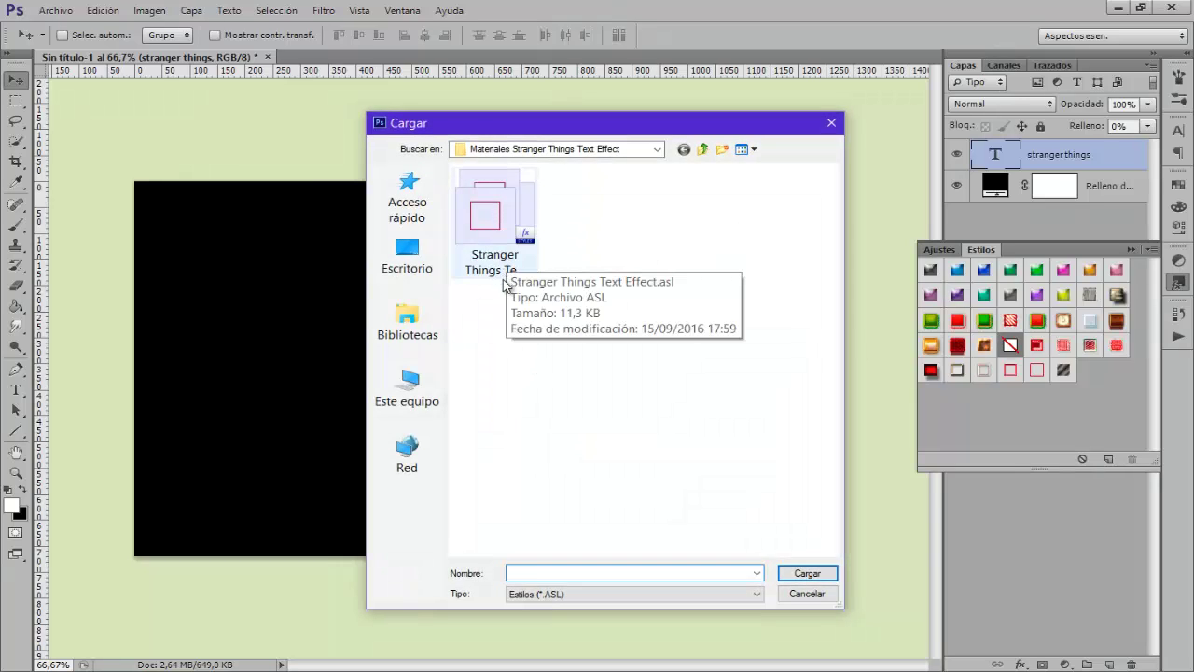
{"action": "left_click", "coordinate": [503, 282]}
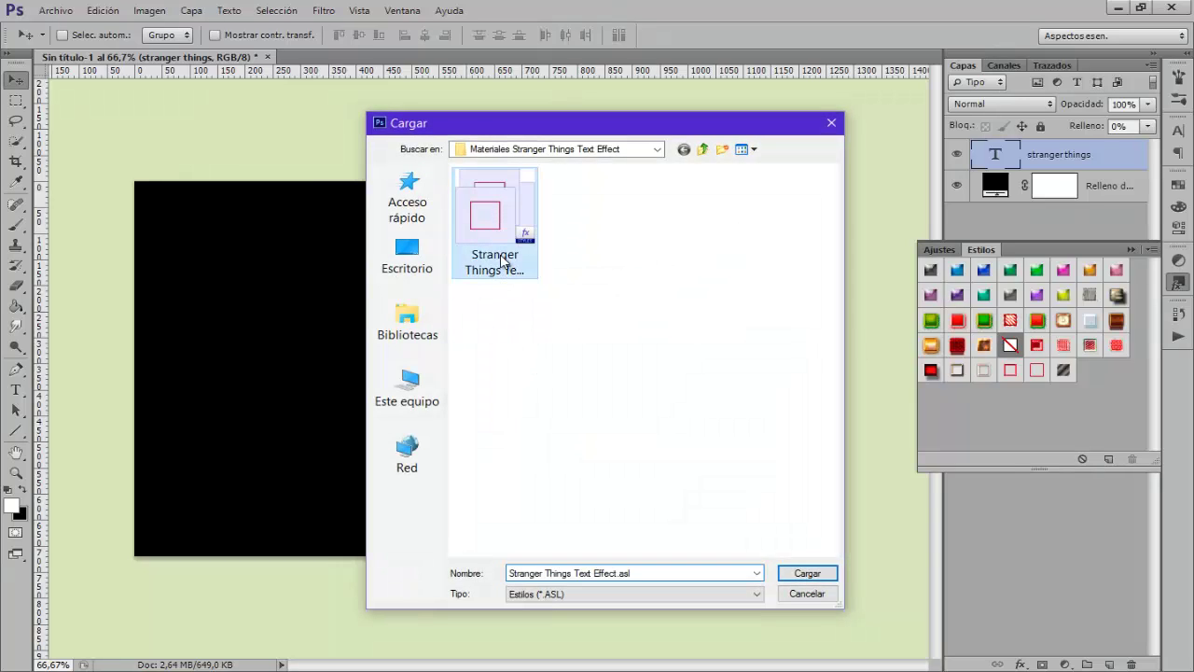
{"action": "left_click", "coordinate": [808, 595]}
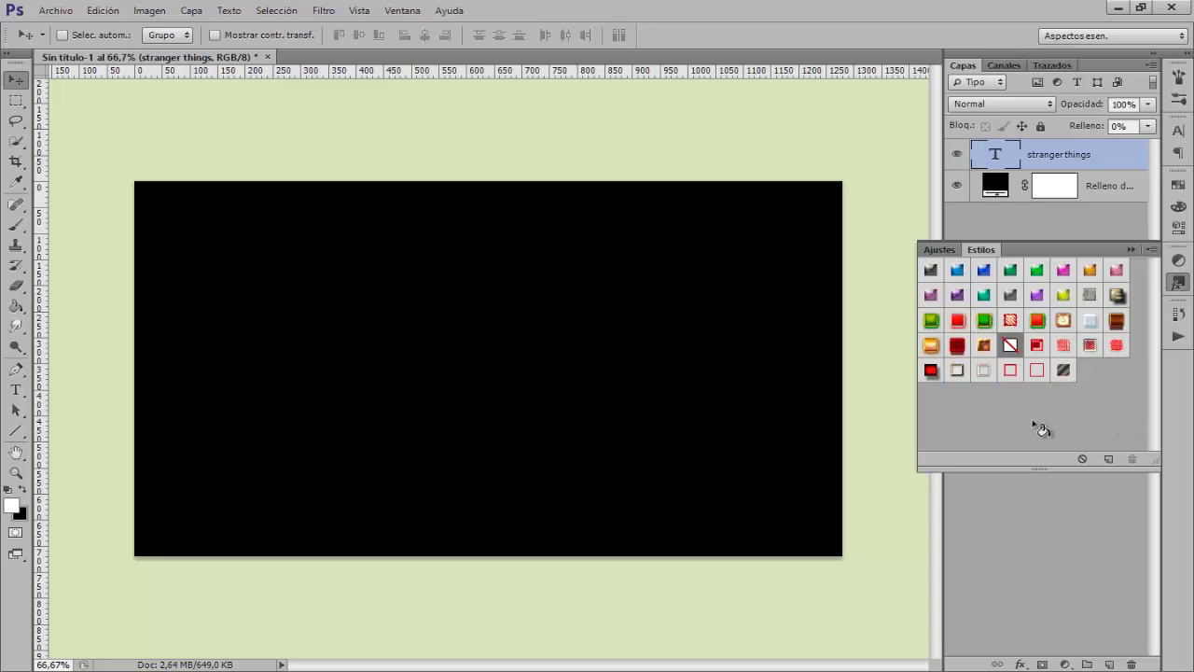
- Apply the first of the two thin red outline style presets to the text layer and hide the presets
{"action": "left_click", "coordinate": [1009, 376]}
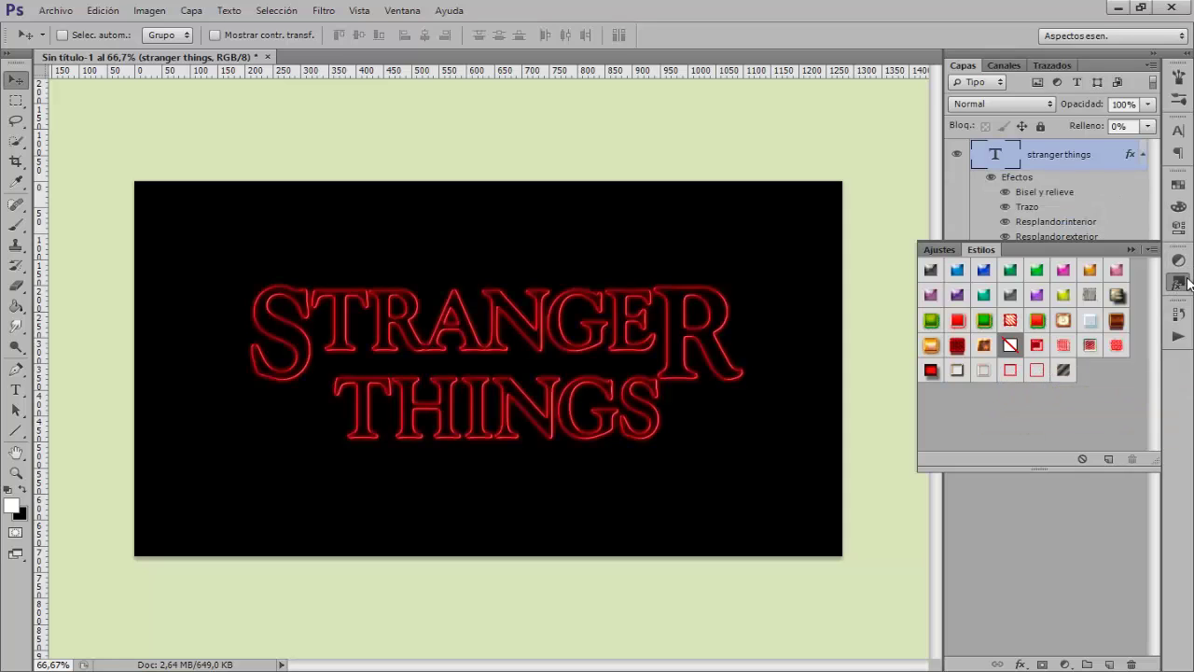
{"action": "left_click", "coordinate": [1186, 280]}
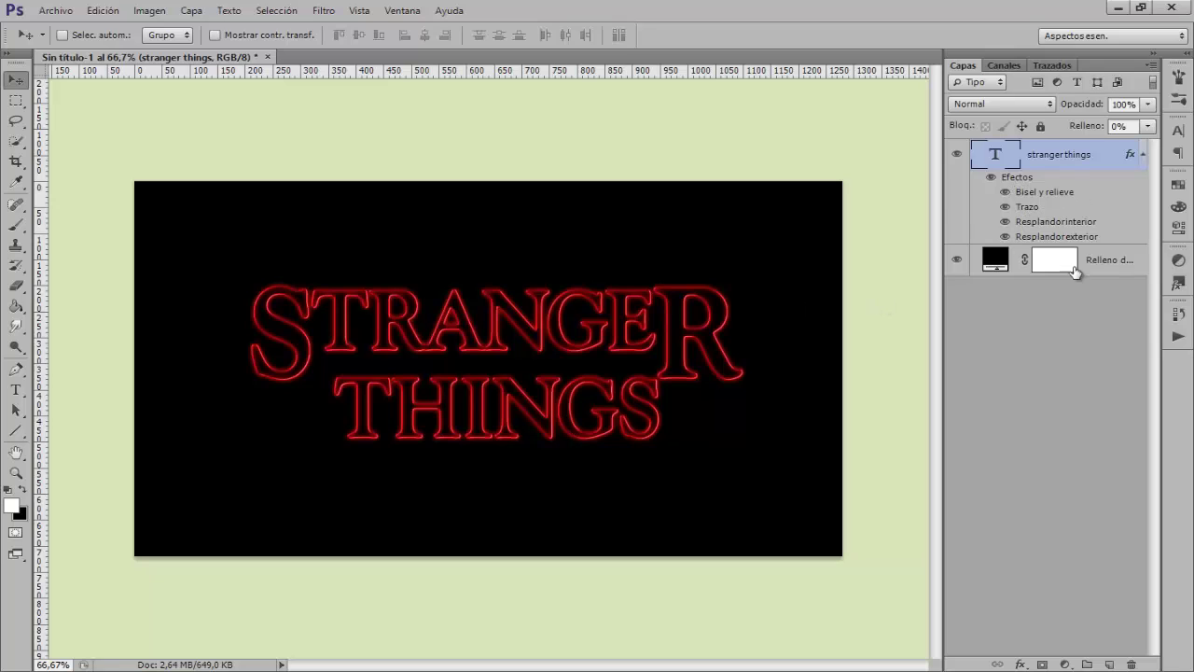
- Open the Stroke effect settings of the stranger things text layer and inspect the stroke's colour code
{"action": "double_click", "coordinate": [1030, 207]}
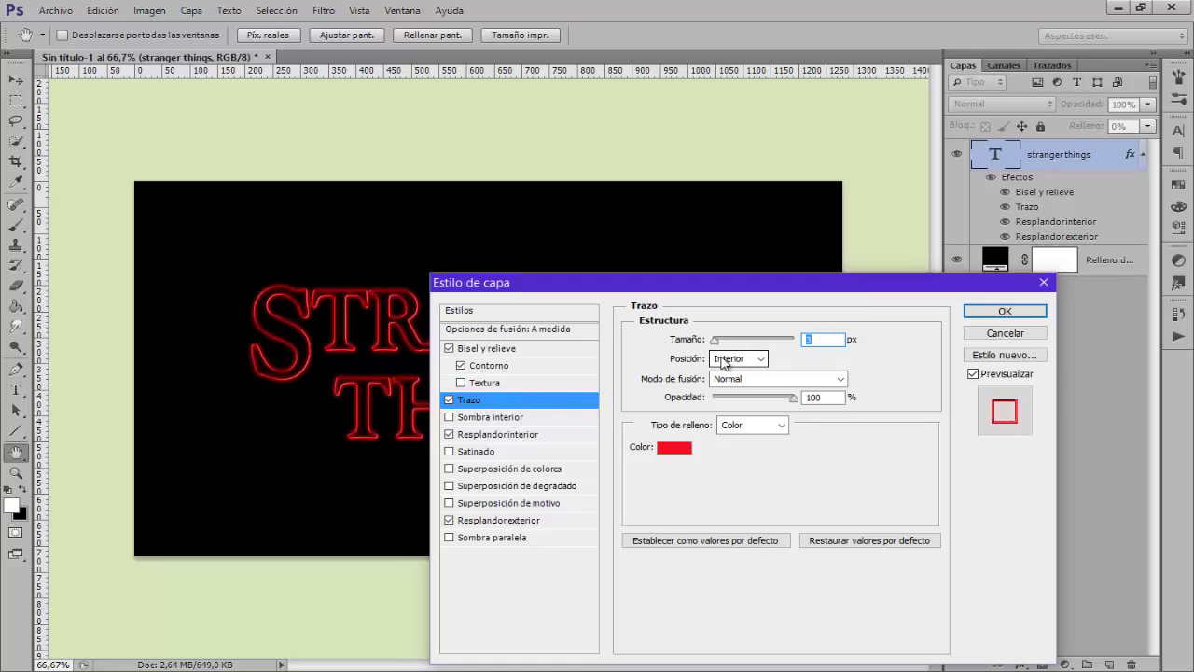
{"action": "left_click", "coordinate": [676, 447]}
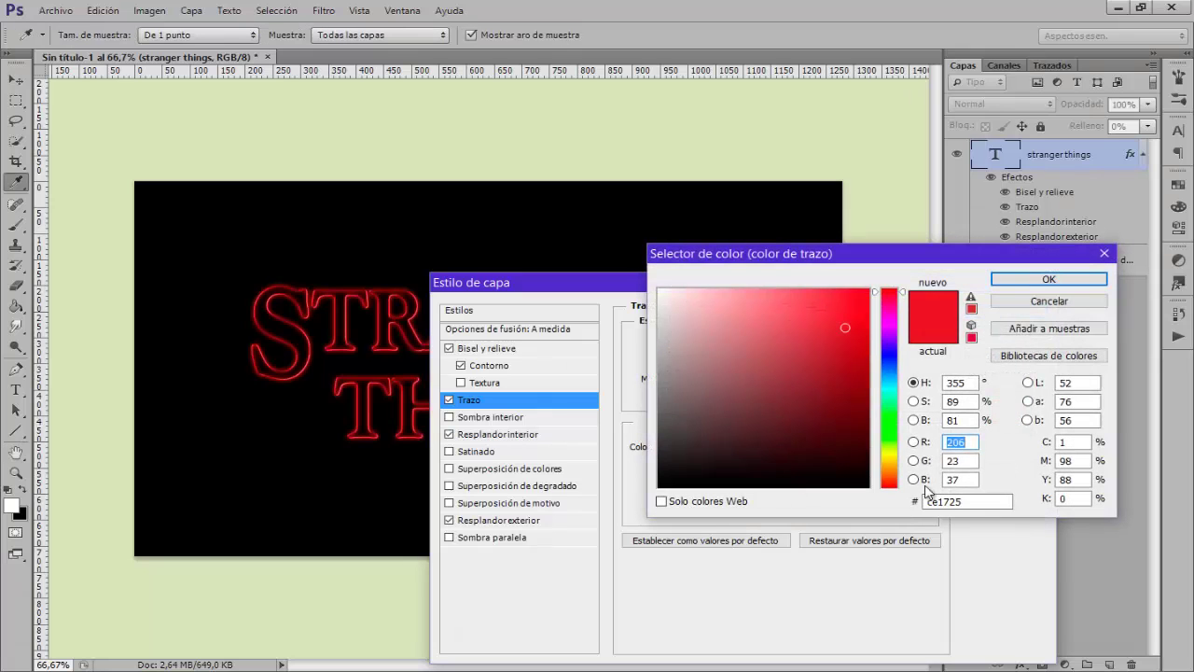
{"action": "left_click_drag", "start_coordinate": [979, 501], "coordinate": [890, 506]}
{"action": "left_click", "coordinate": [1077, 279]}
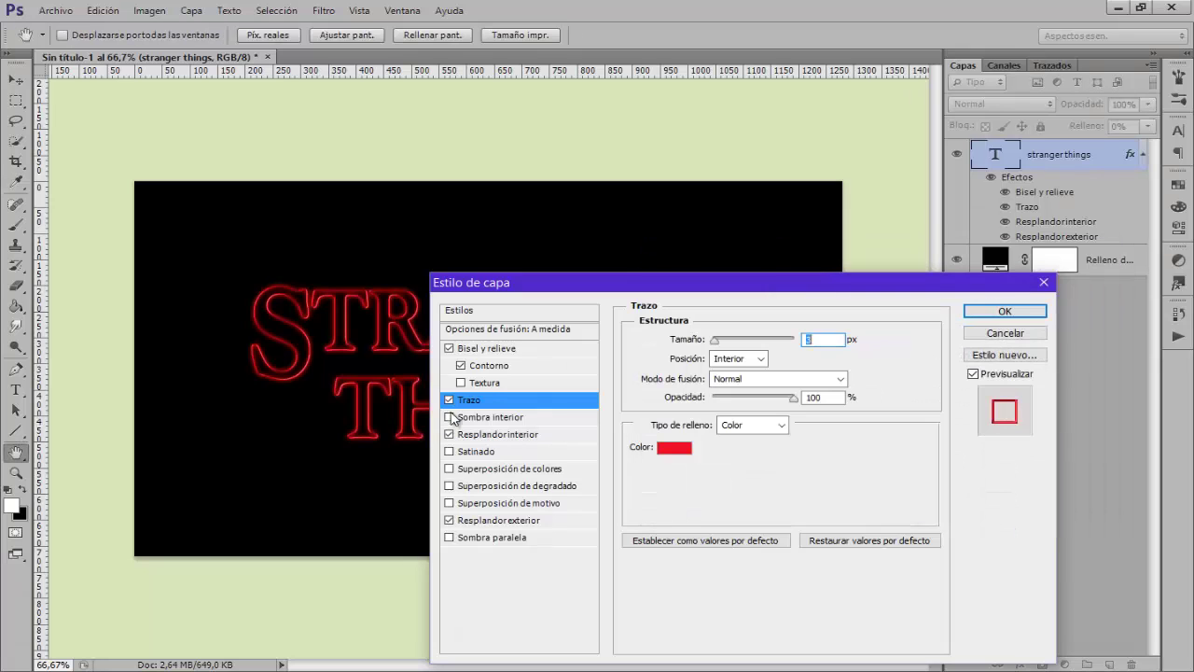
- Examine the Bevel and Emboss settings of the title text, including the gloss contour presets and the Contour sub-effect's shape presets
{"action": "left_click", "coordinate": [491, 351]}
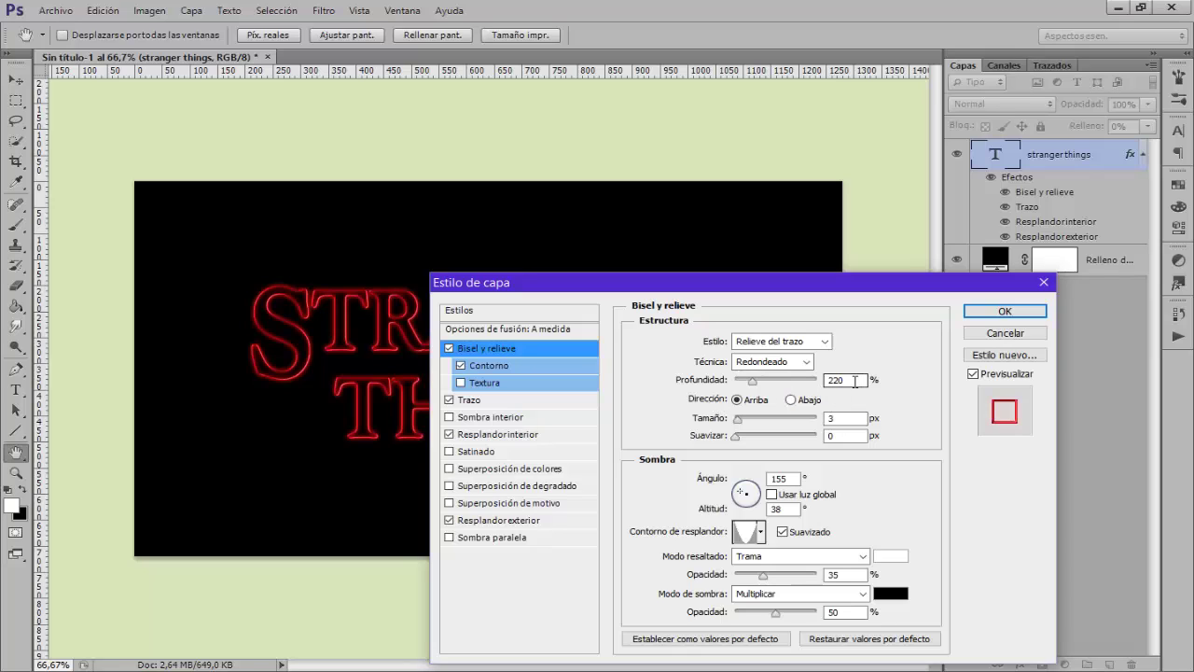
{"action": "left_click", "coordinate": [844, 420]}
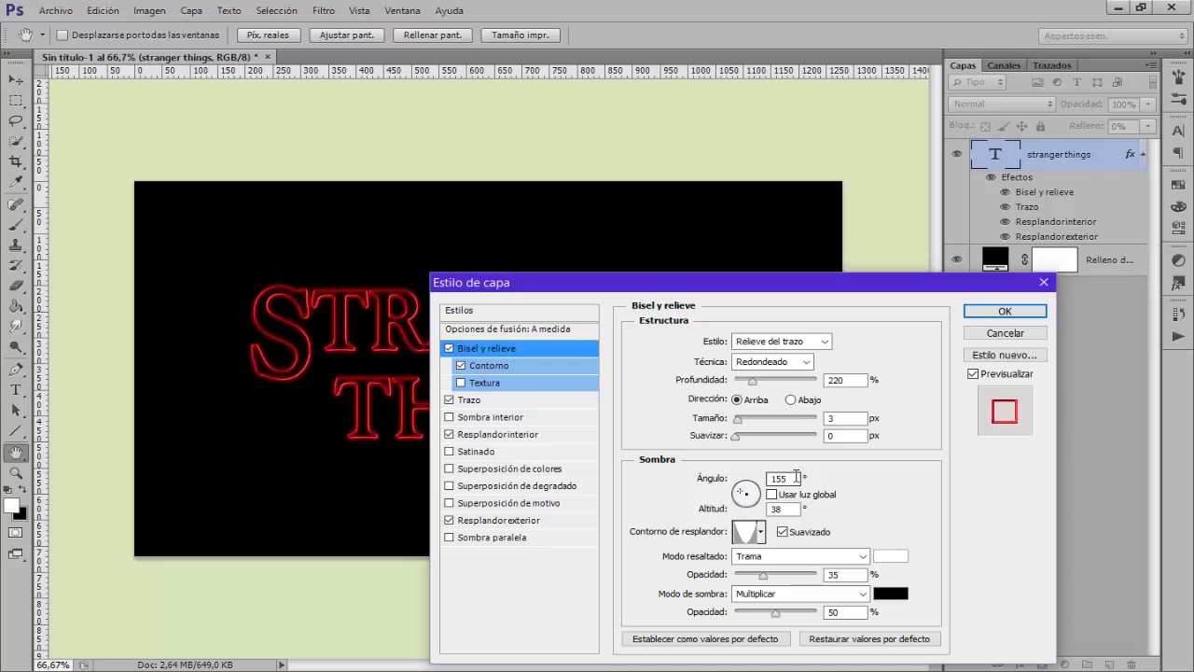
{"action": "left_click", "coordinate": [761, 533]}
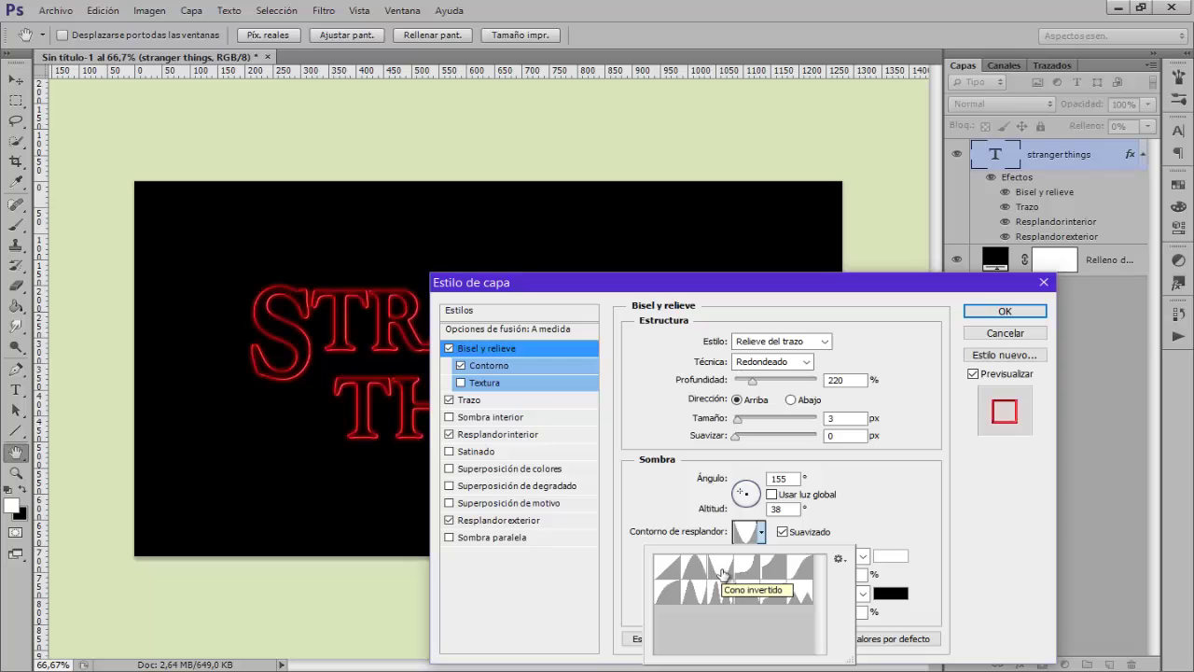
{"action": "left_click", "coordinate": [882, 531]}
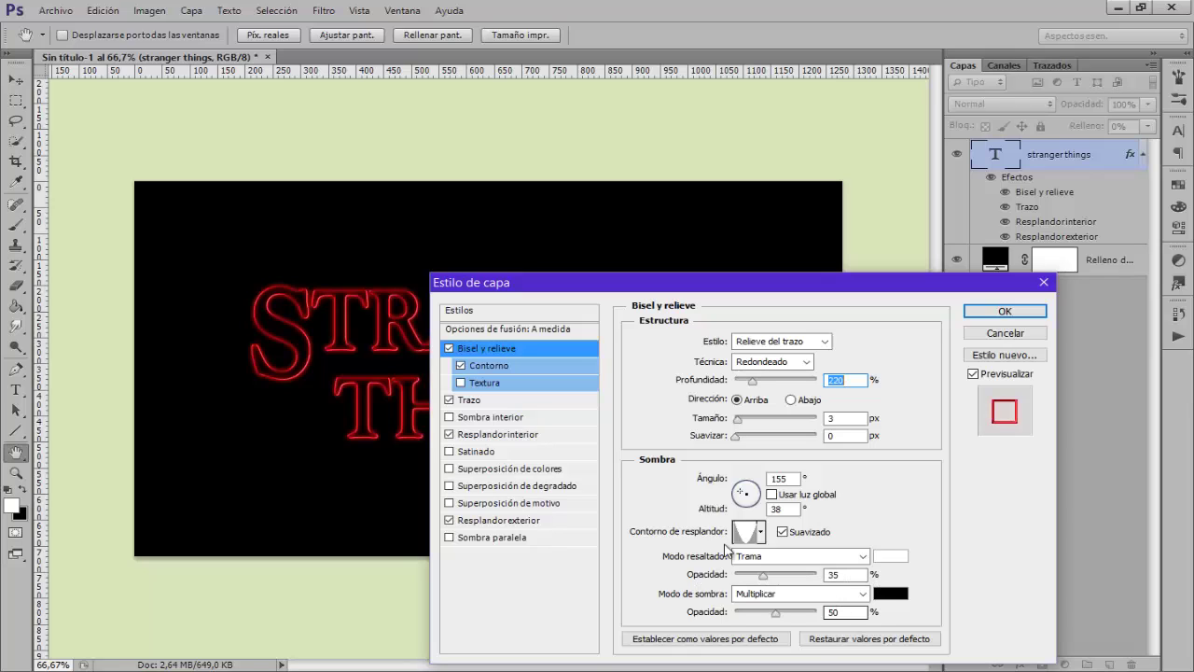
{"action": "left_click", "coordinate": [497, 373]}
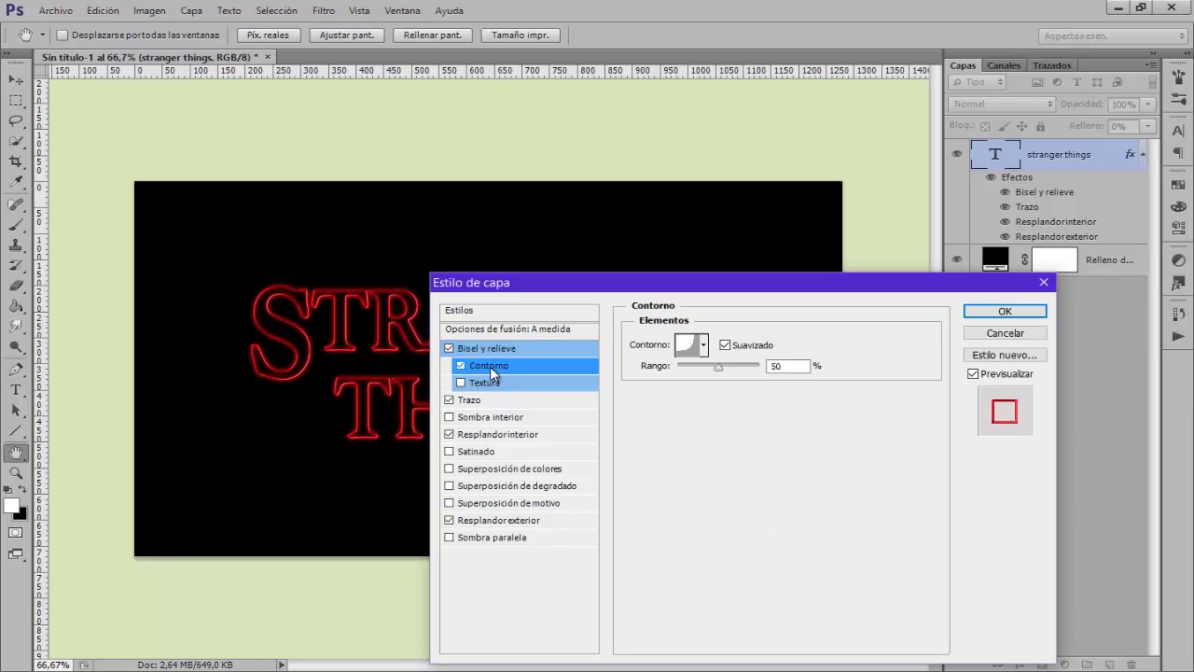
{"action": "left_click", "coordinate": [703, 344]}
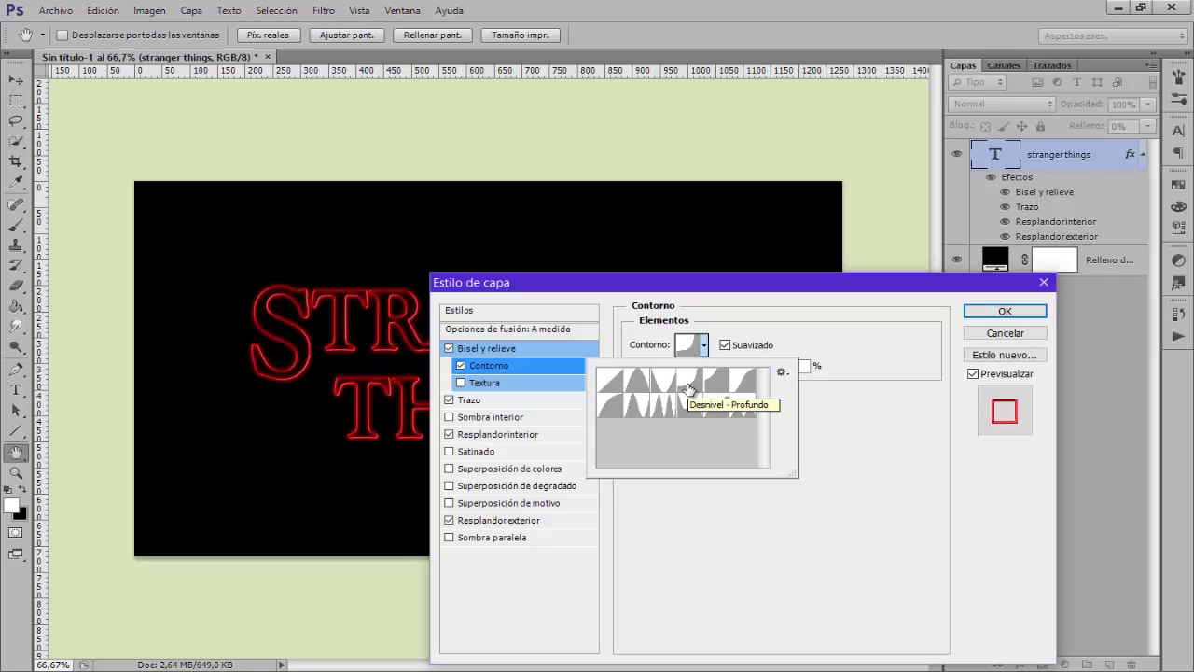
{"action": "left_click", "coordinate": [790, 336]}
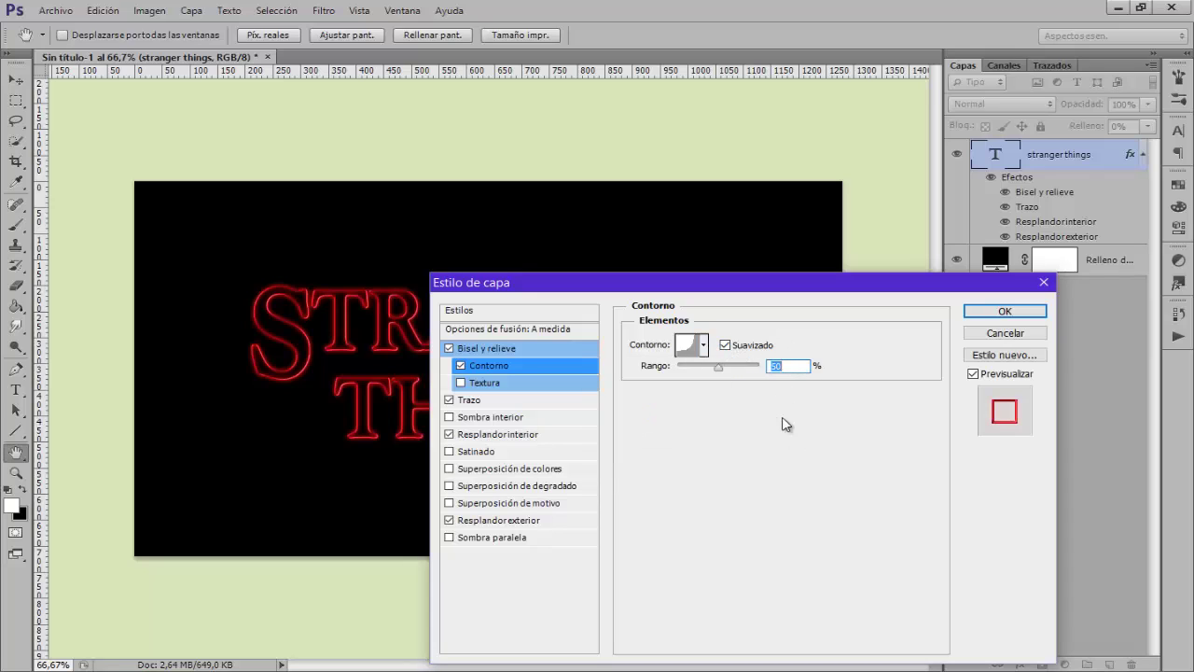
- Examine the Inner Glow settings of the title text, including the glow's colour code and noise
{"action": "left_click", "coordinate": [562, 438]}
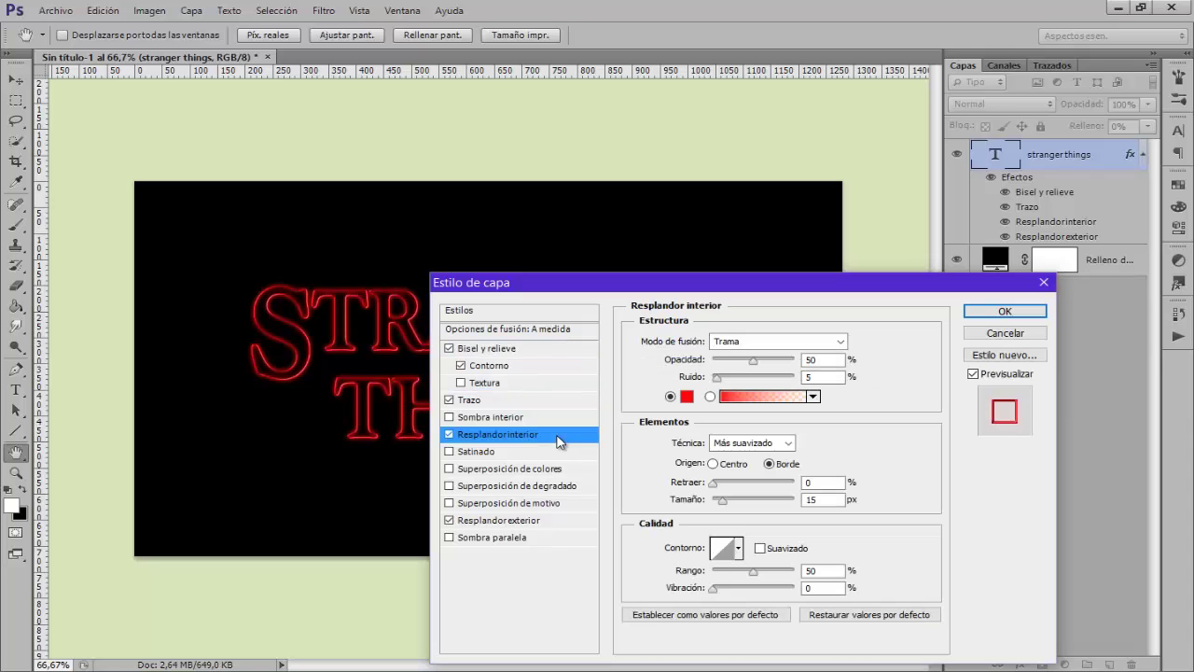
{"action": "left_click", "coordinate": [687, 396]}
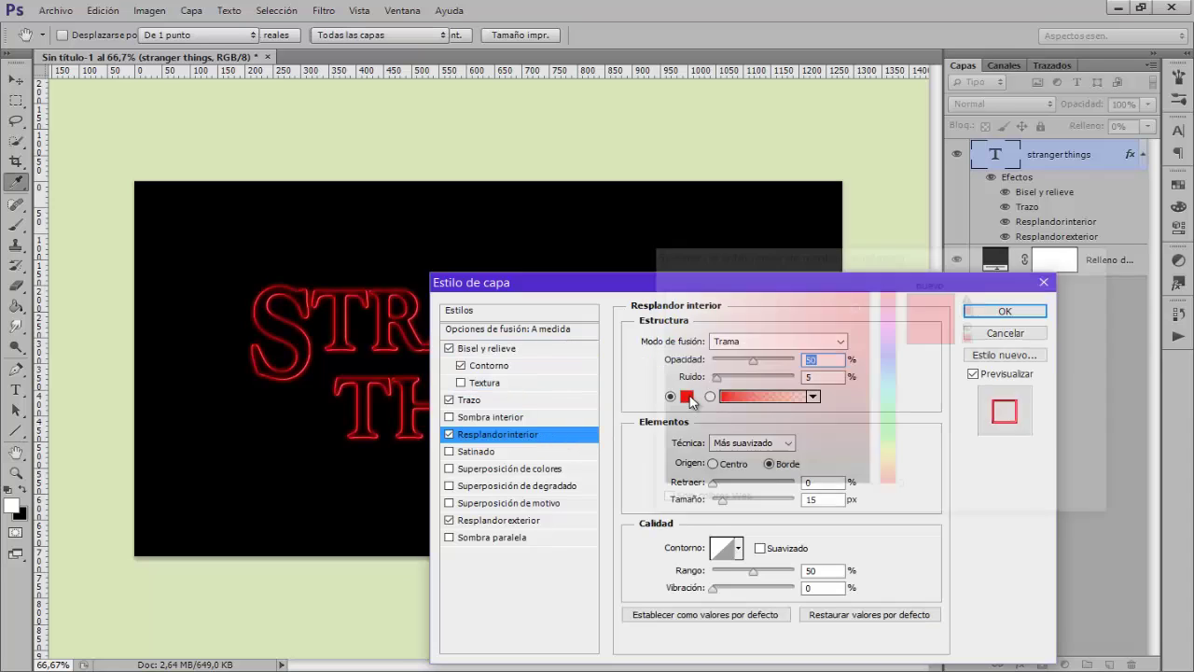
{"action": "left_click_drag", "start_coordinate": [979, 503], "coordinate": [881, 507]}
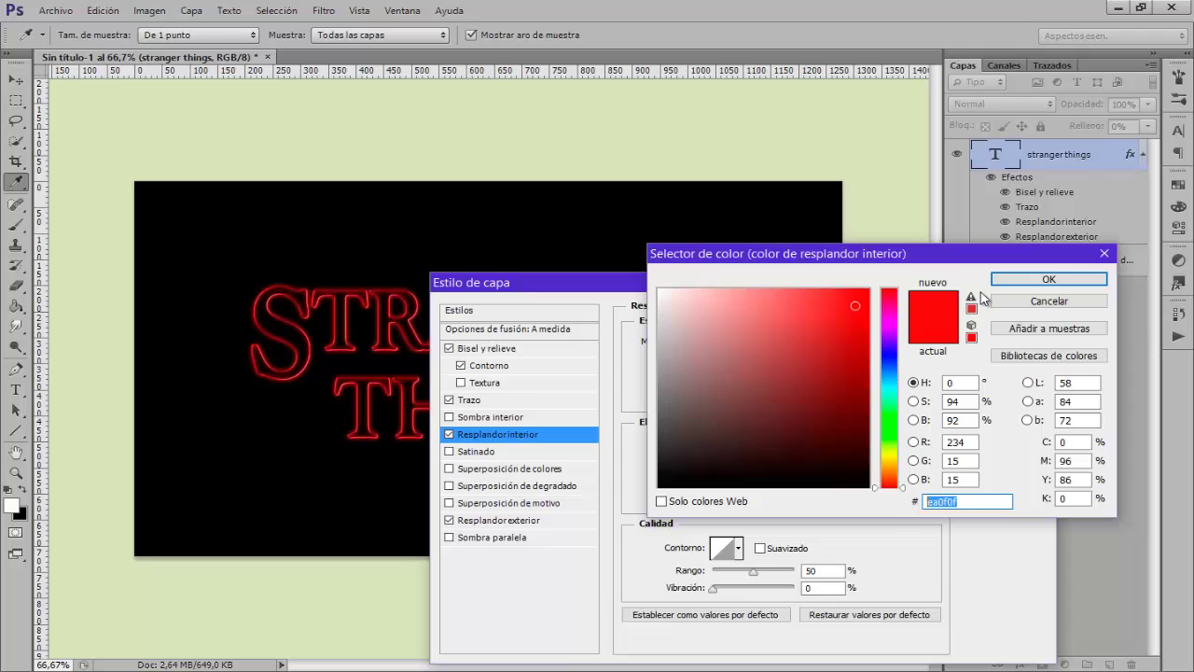
{"action": "left_click", "coordinate": [1014, 299]}
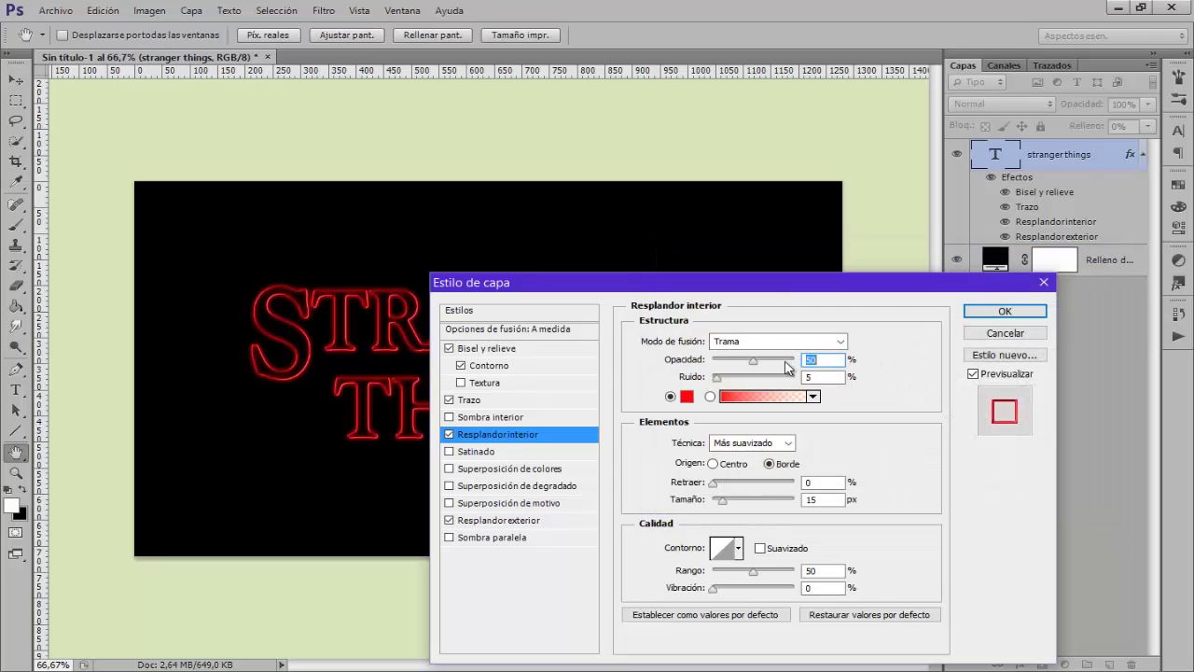
{"action": "left_click", "coordinate": [829, 378]}
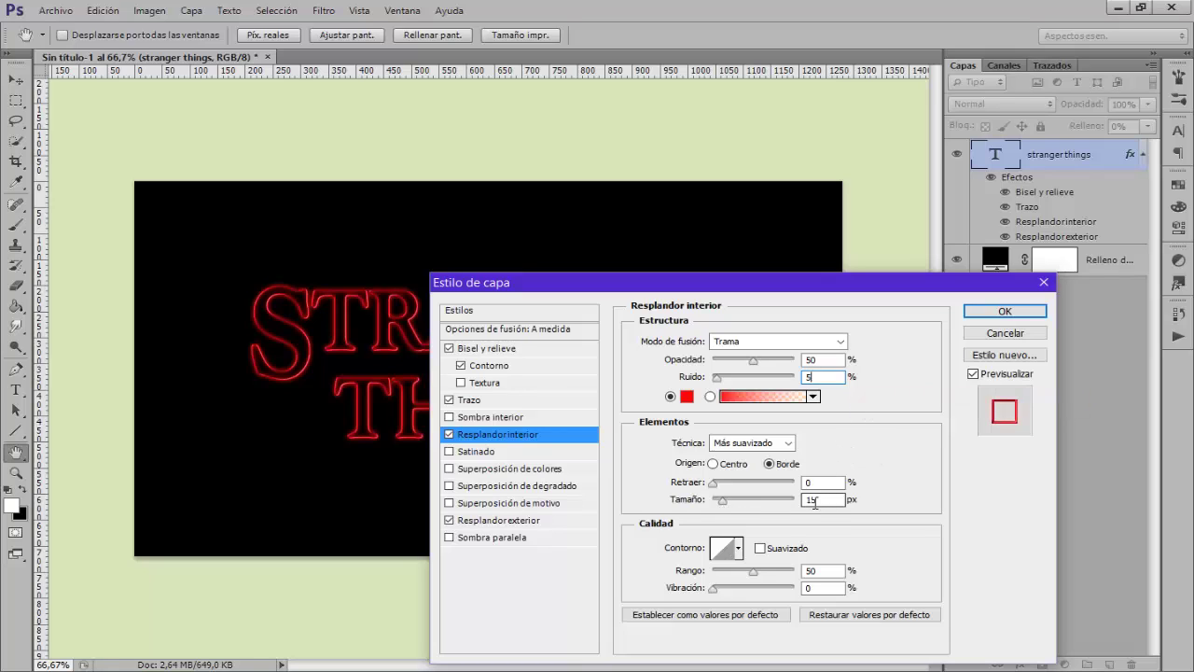
- Examine the Outer Glow settings and the glow's colour code, and accept the layer style
{"action": "left_click", "coordinate": [529, 522]}
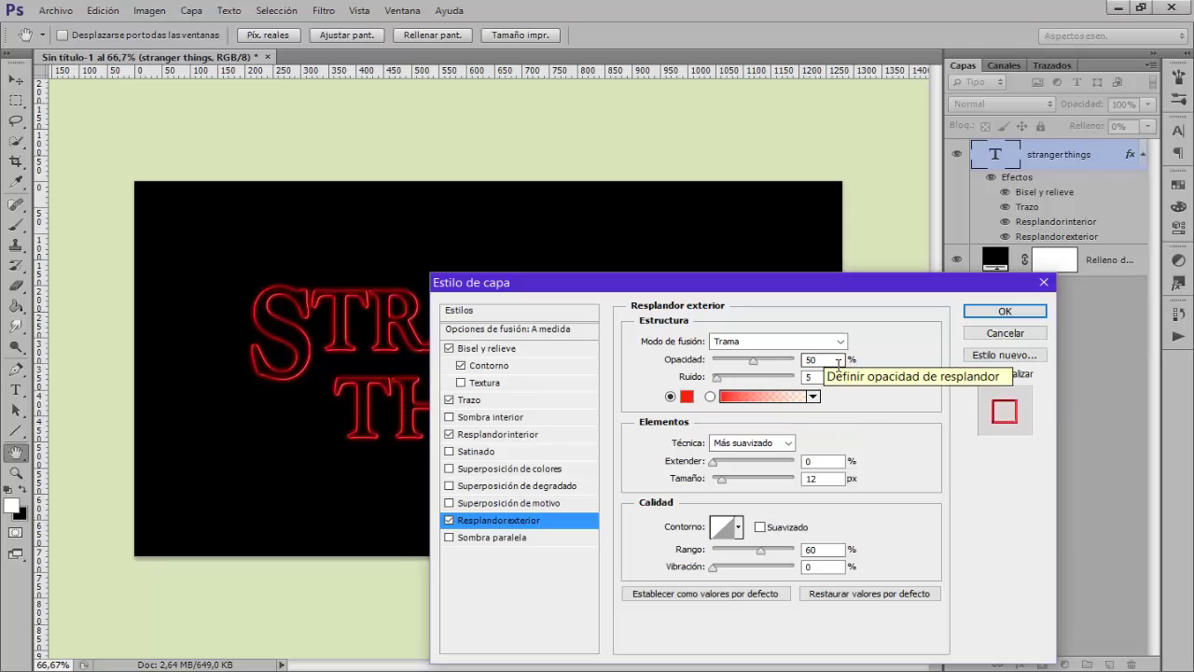
{"action": "left_click", "coordinate": [686, 396]}
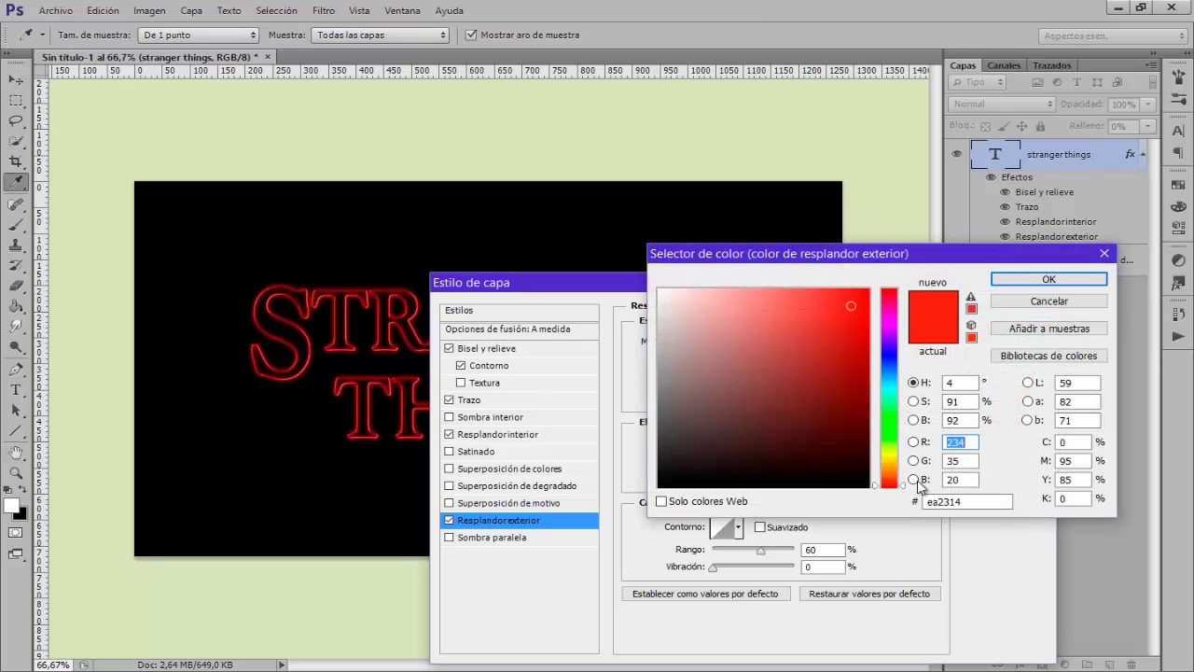
{"action": "left_click", "coordinate": [965, 501]}
{"action": "left_click", "coordinate": [1049, 300]}
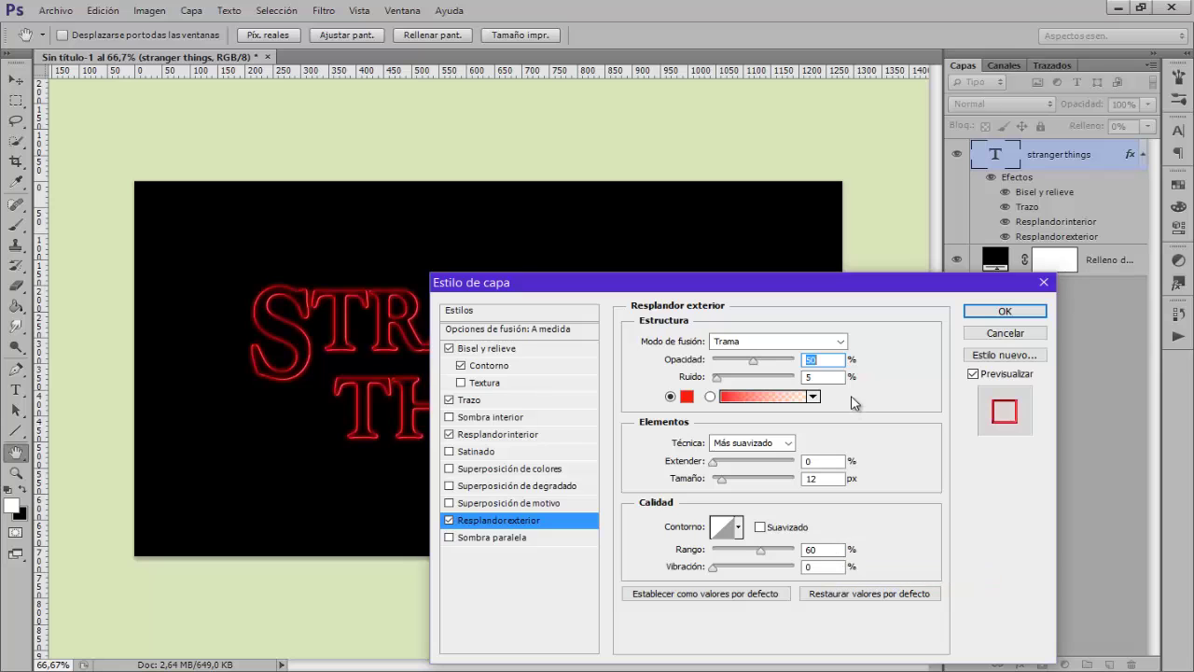
{"action": "left_click_drag", "start_coordinate": [742, 282], "coordinate": [695, 243]}
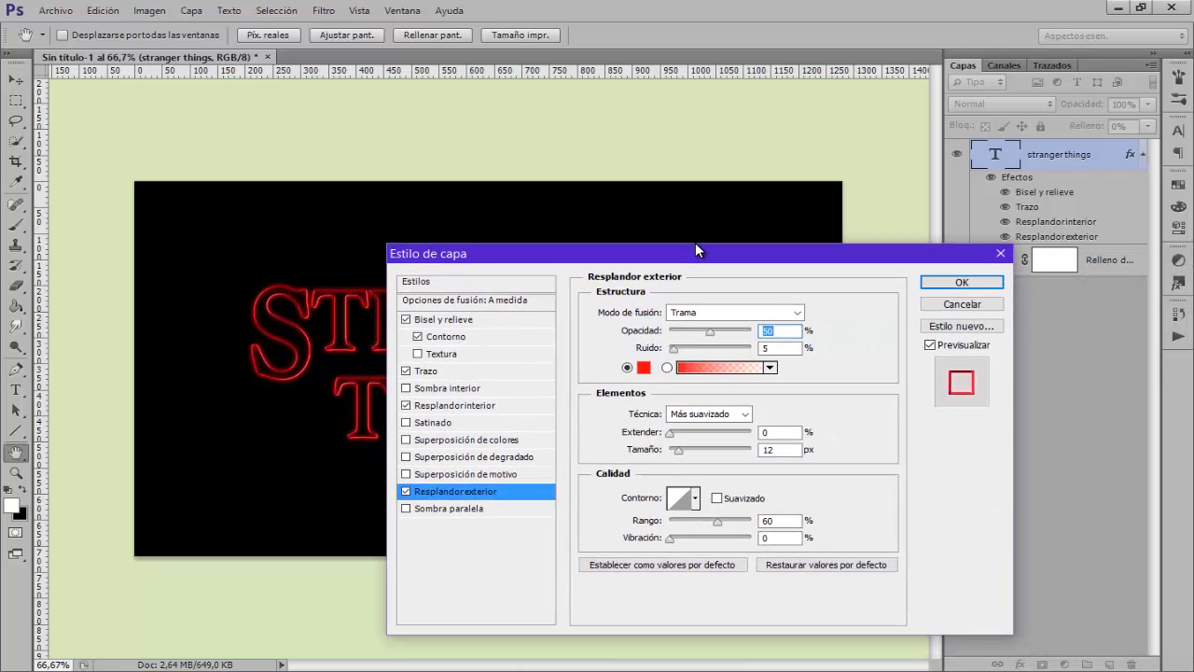
{"action": "left_click", "coordinate": [962, 281]}
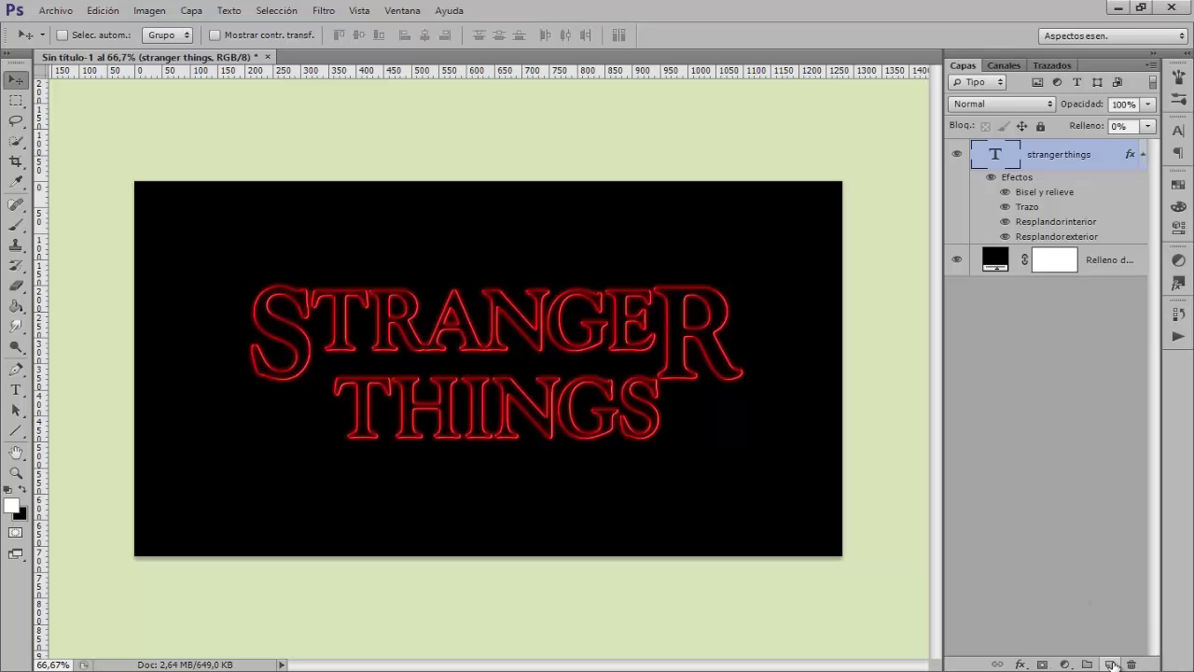
- Add a new layer named Líneas above the stranger things text layer and activate the Line tool
{"action": "left_click", "coordinate": [1109, 664]}
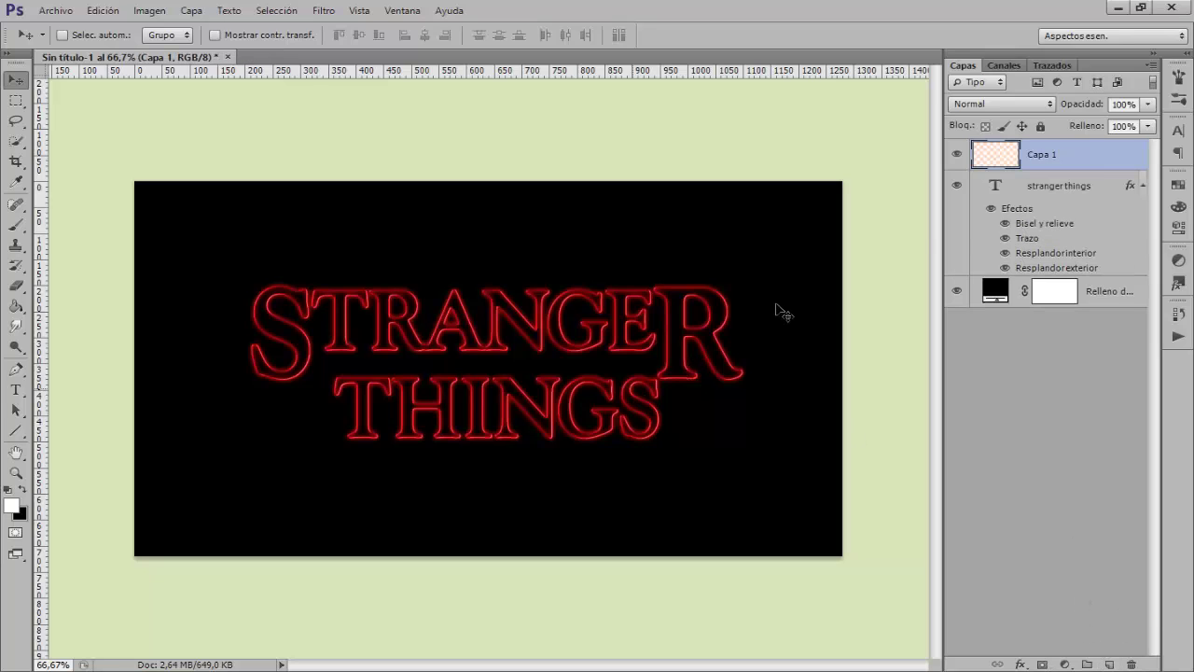
{"action": "double_click", "coordinate": [1043, 154]}
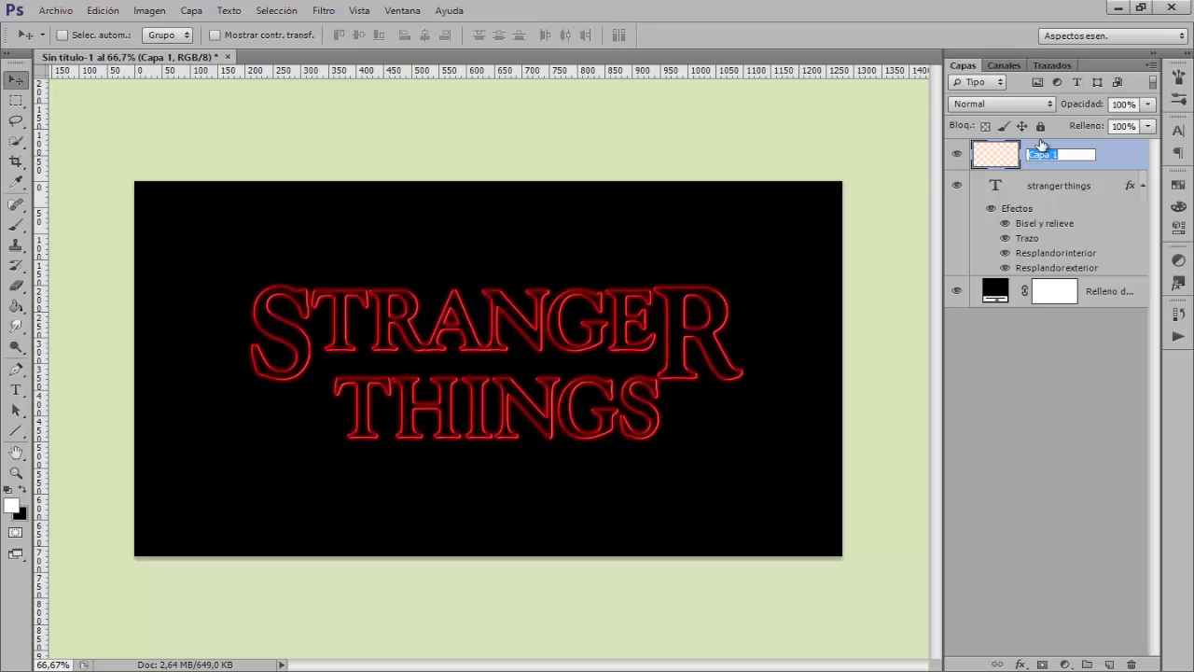
{"action": "type", "text": "Líneas"}
{"action": "left_click", "coordinate": [1104, 150]}
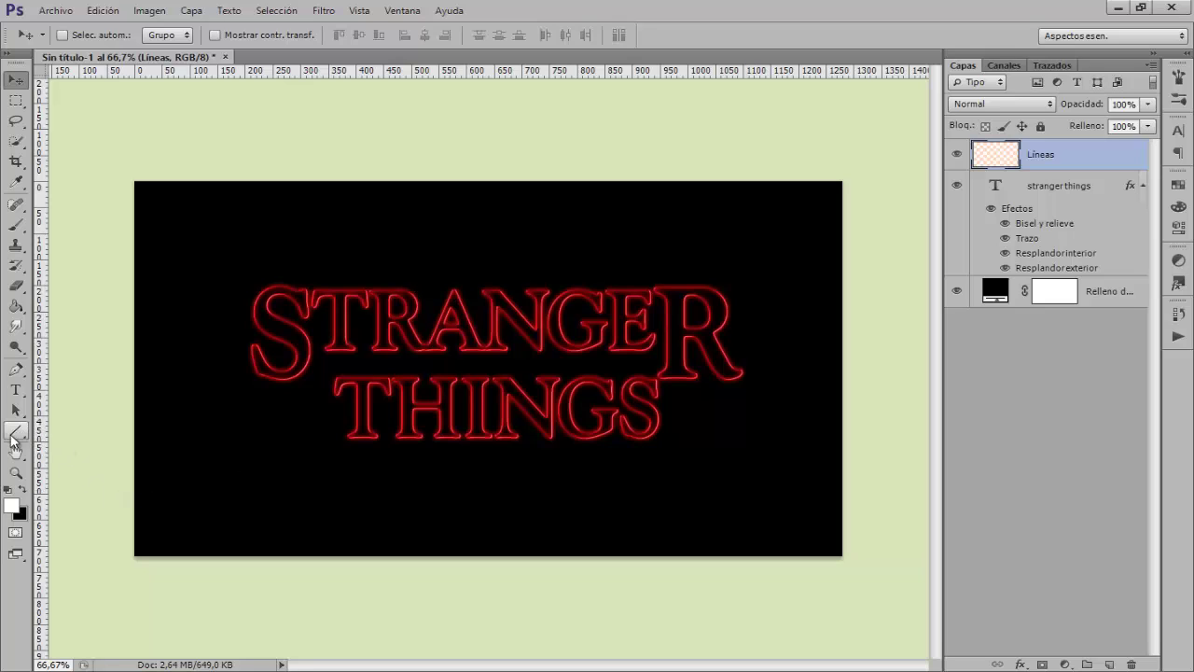
{"action": "left_click_drag", "start_coordinate": [15, 433], "coordinate": [104, 445]}
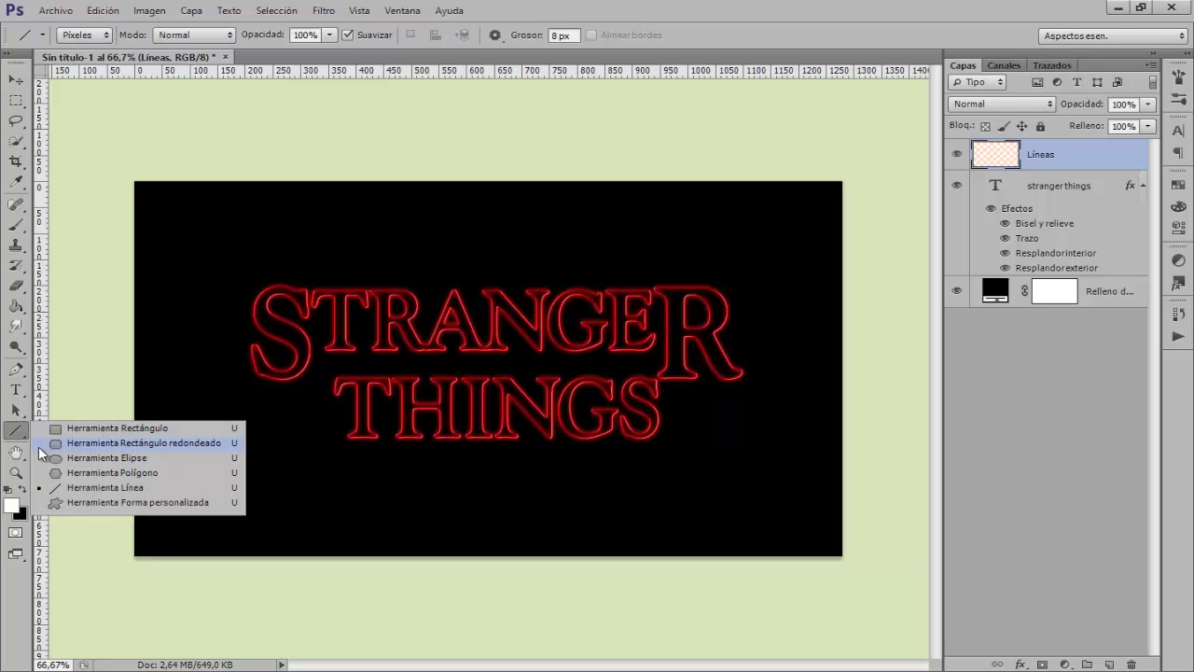
{"action": "left_click", "coordinate": [143, 486]}
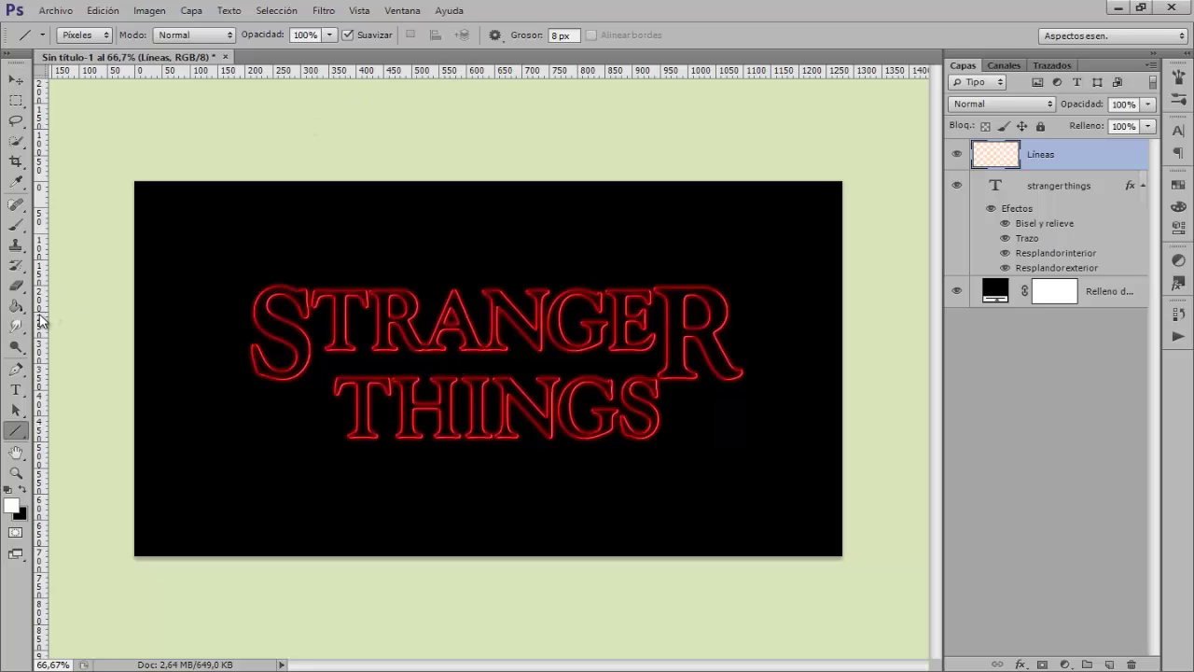
- Place two vertical guides, one through the initial S and one through the final R of STRANGER, and fine-tune both inward
{"action": "left_click_drag", "start_coordinate": [39, 319], "coordinate": [259, 319]}
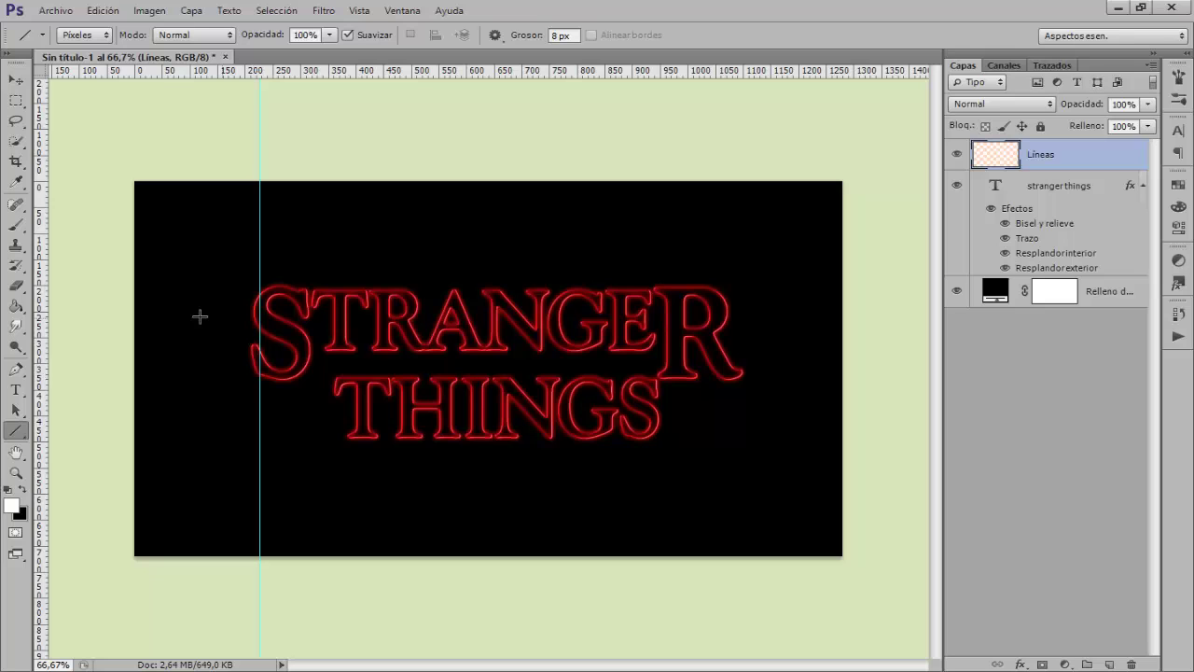
{"action": "left_click_drag", "start_coordinate": [42, 354], "coordinate": [732, 349]}
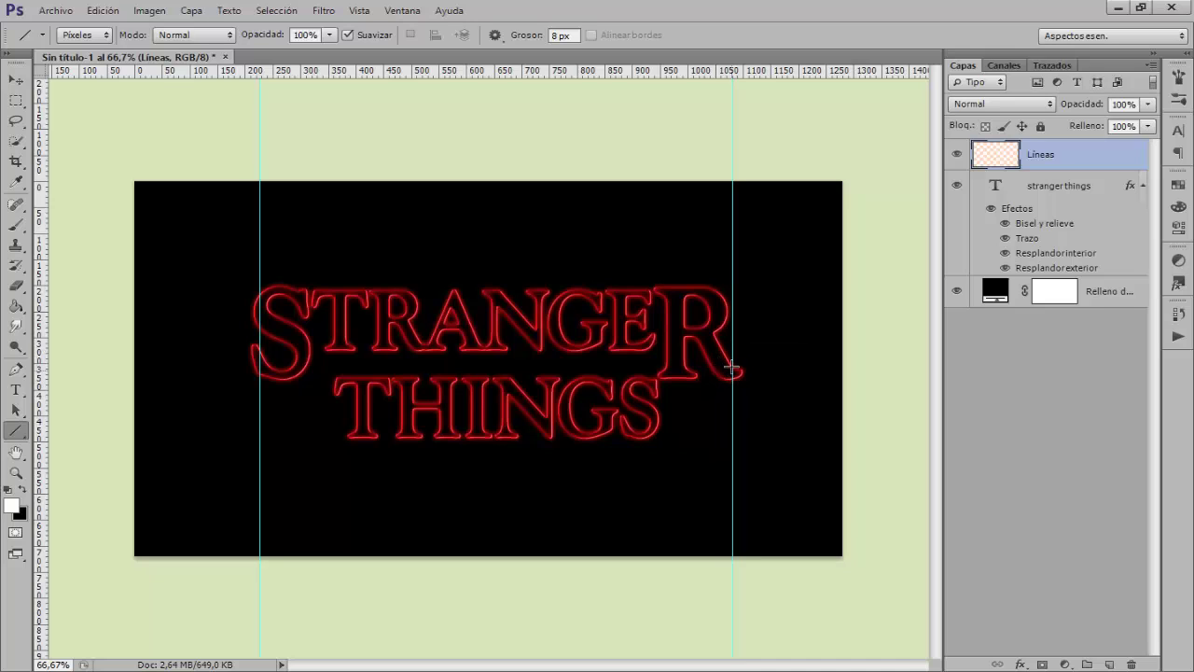
{"action": "left_click", "coordinate": [16, 80]}
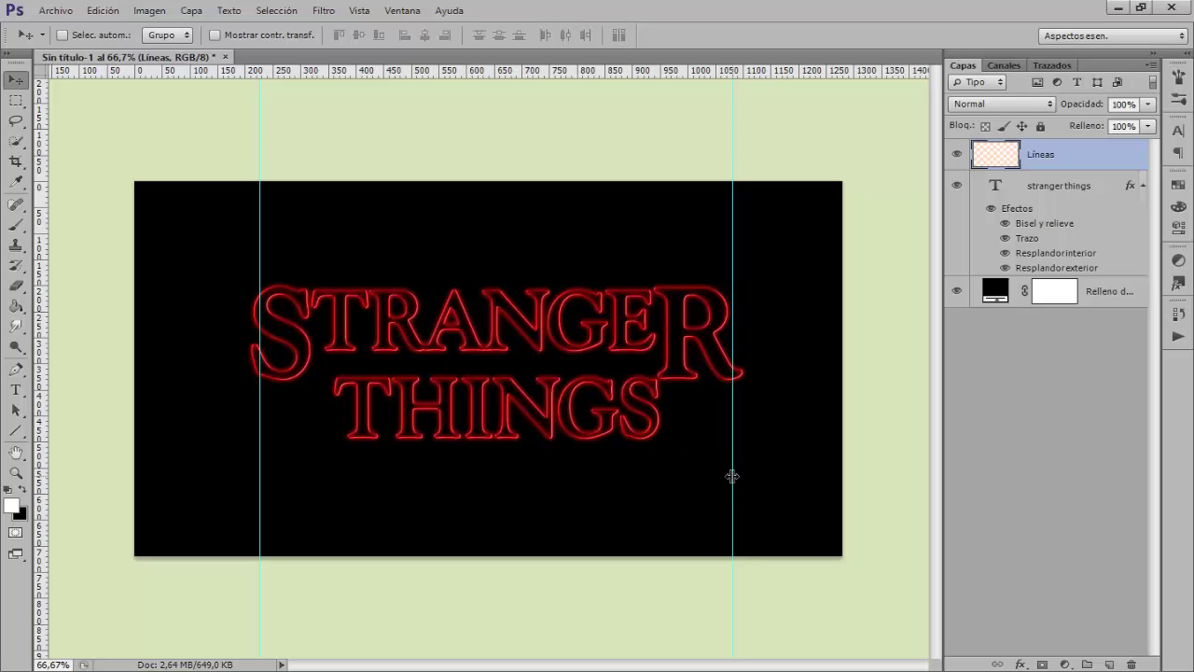
{"action": "left_click_drag", "start_coordinate": [732, 475], "coordinate": [729, 475]}
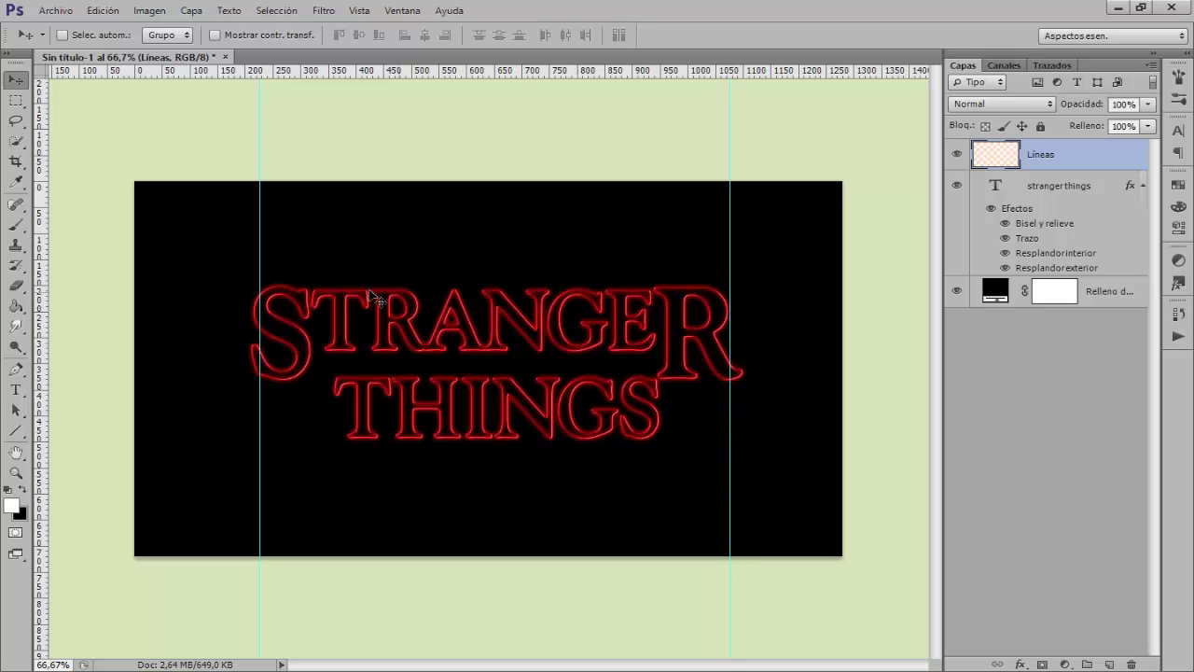
{"action": "left_click_drag", "start_coordinate": [262, 413], "coordinate": [267, 412]}
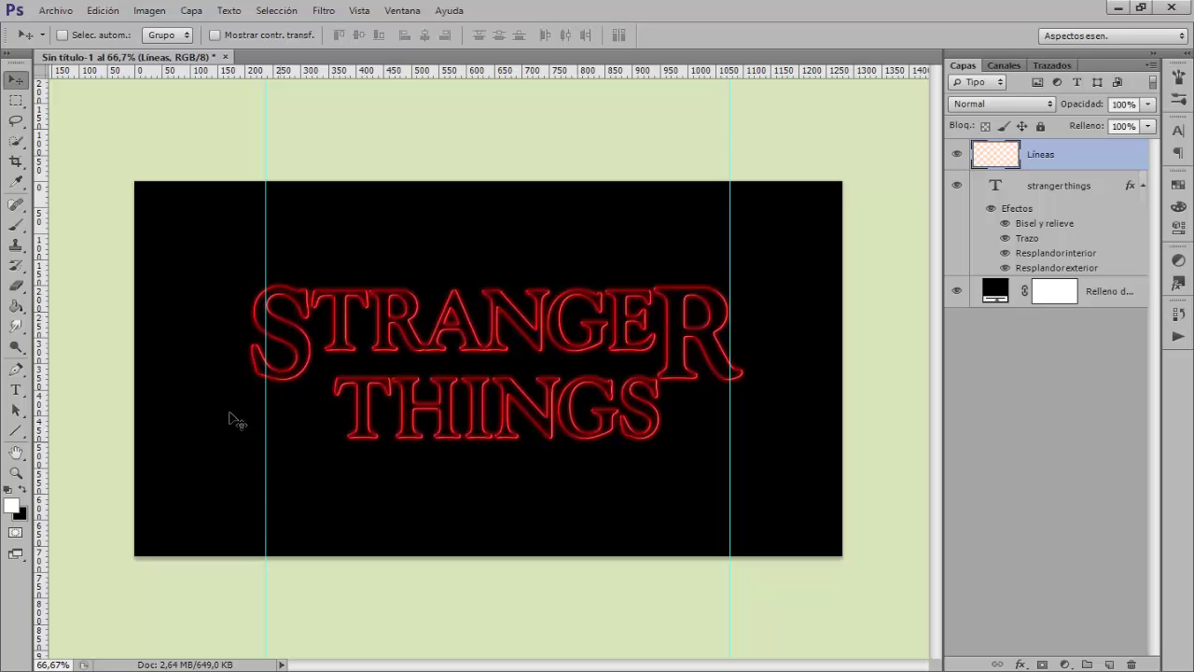
- Draw a white horizontal line 8 px thick and about 839 px long above the title, spanning the two vertical guides
{"action": "left_click", "coordinate": [14, 430]}
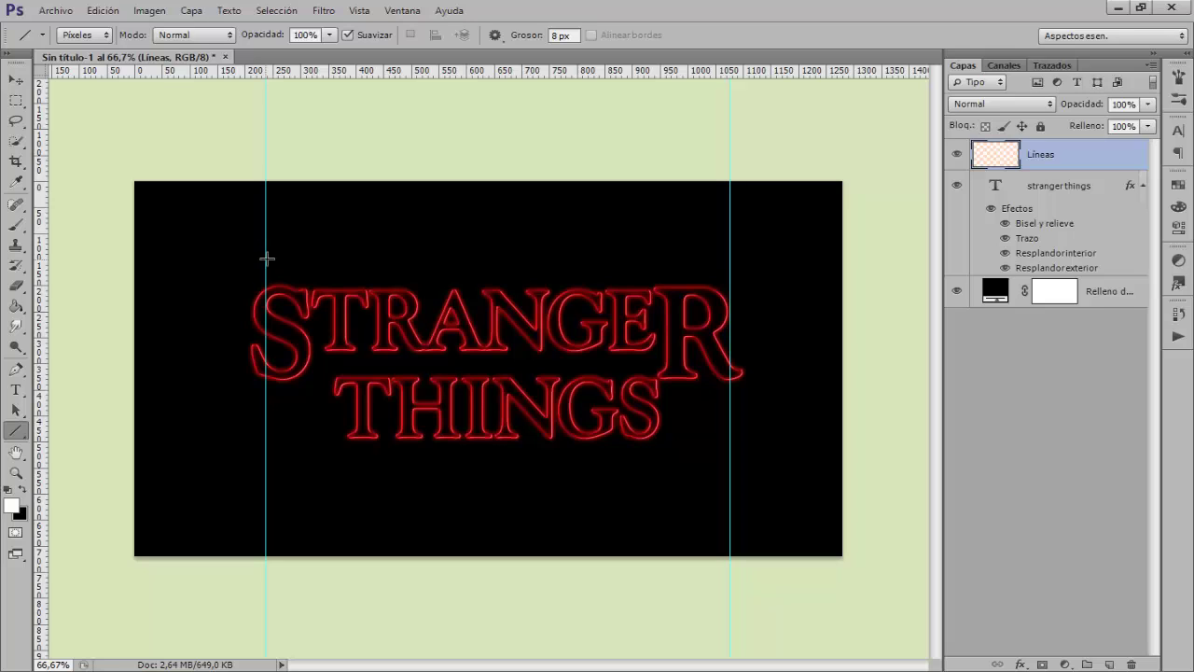
{"action": "left_click_drag", "start_coordinate": [266, 258], "coordinate": [733, 262]}
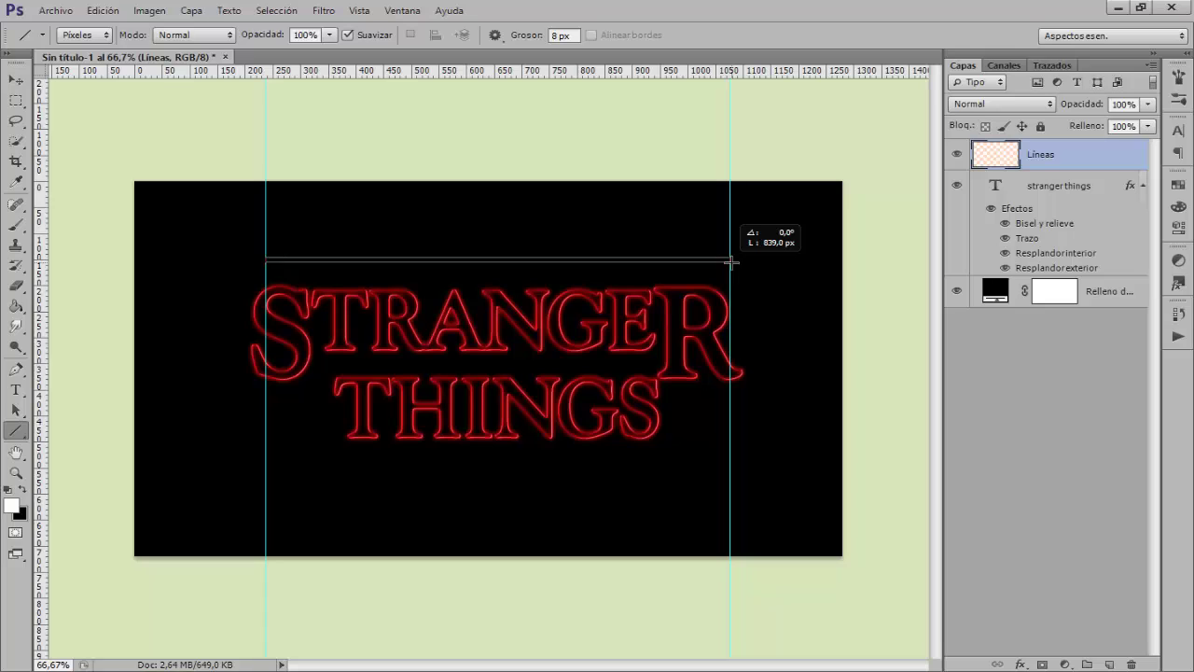
{"action": "left_click_drag", "start_coordinate": [730, 262], "coordinate": [730, 262]}
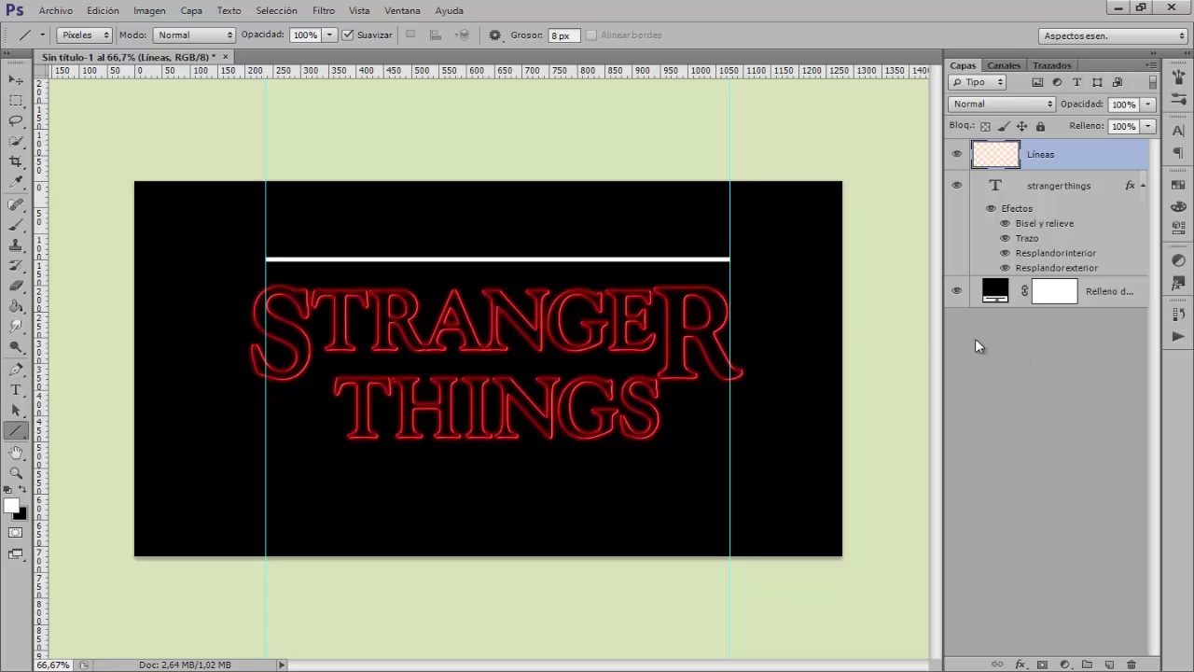
- Nudge the white line down a few pixels, closer to the top of the word STRANGER
{"action": "left_click", "coordinate": [16, 80]}
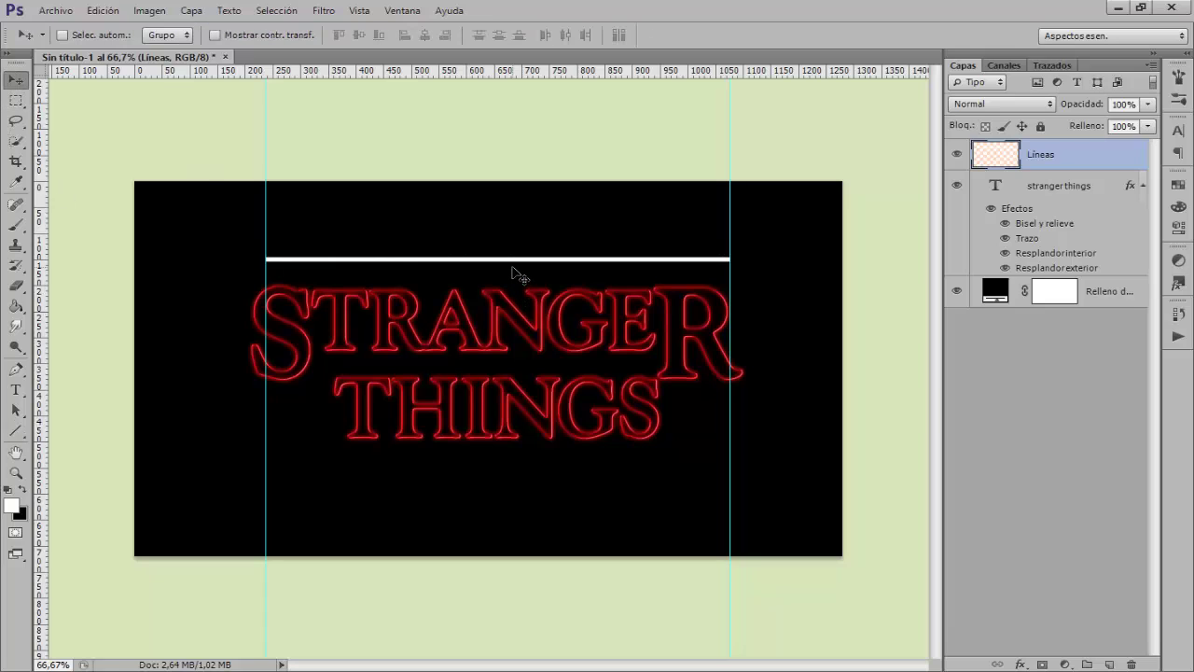
{"action": "key", "text": "Down"}
{"action": "key", "text": "Down"}
{"action": "key", "text": "Down"}
{"action": "key", "text": "Down"}
{"action": "key", "text": "Down"}
{"action": "key", "text": "Down"}
{"action": "key", "text": "Down"}
{"action": "key", "text": "Up"}
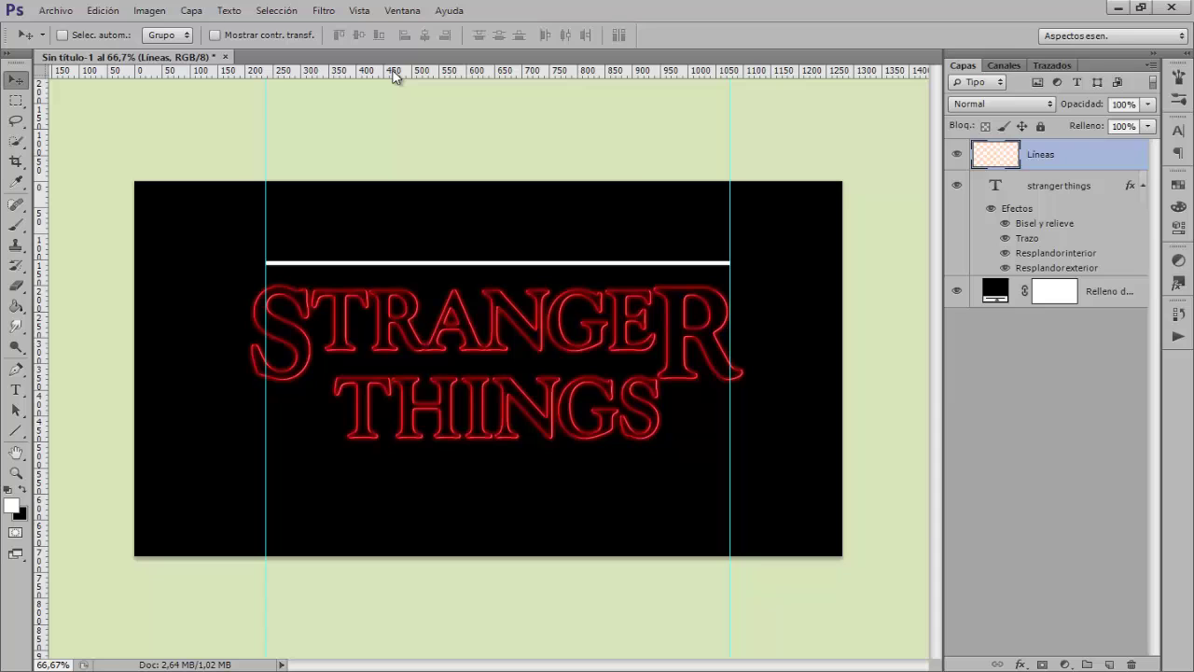
- Place two horizontal guides, one just below the large S and R and one slightly lower across the word THINGS
{"action": "left_click_drag", "start_coordinate": [392, 76], "coordinate": [362, 382]}
{"action": "right_click", "coordinate": [362, 381]}
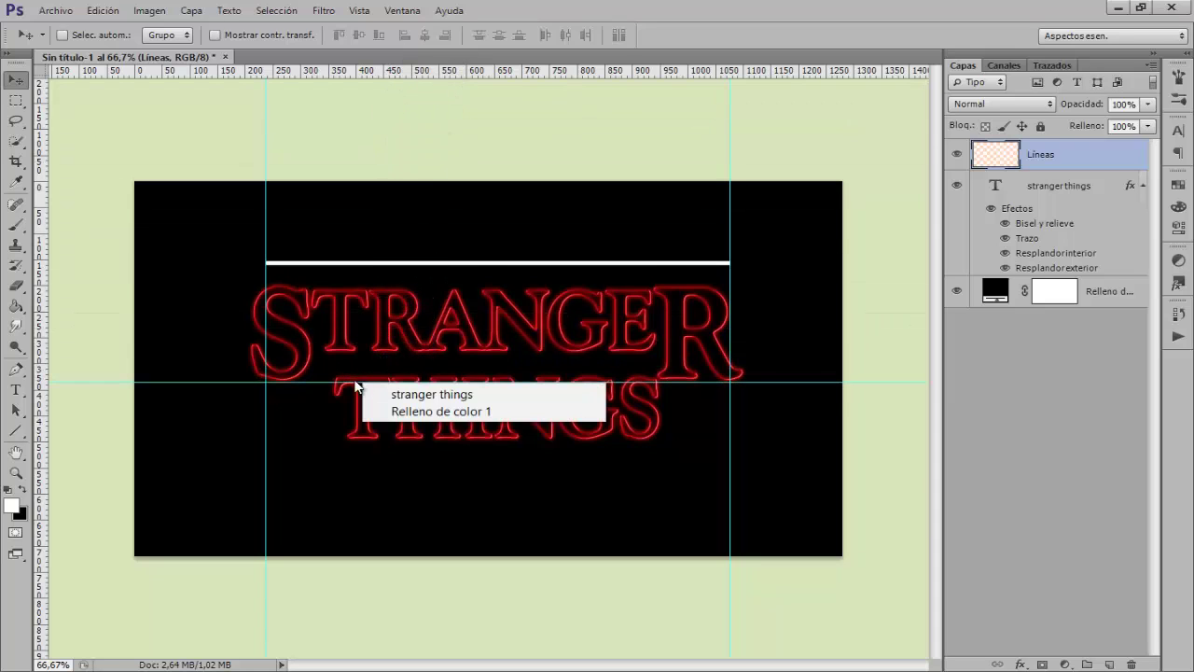
{"action": "left_click", "coordinate": [353, 381]}
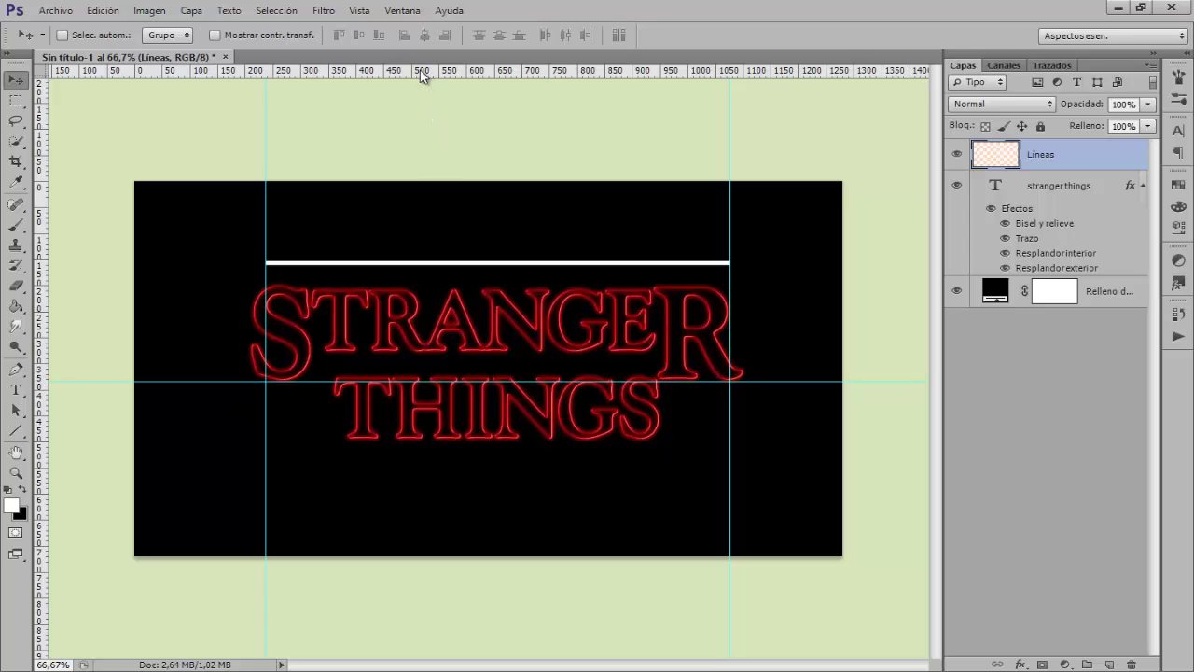
{"action": "left_click_drag", "start_coordinate": [421, 75], "coordinate": [413, 394]}
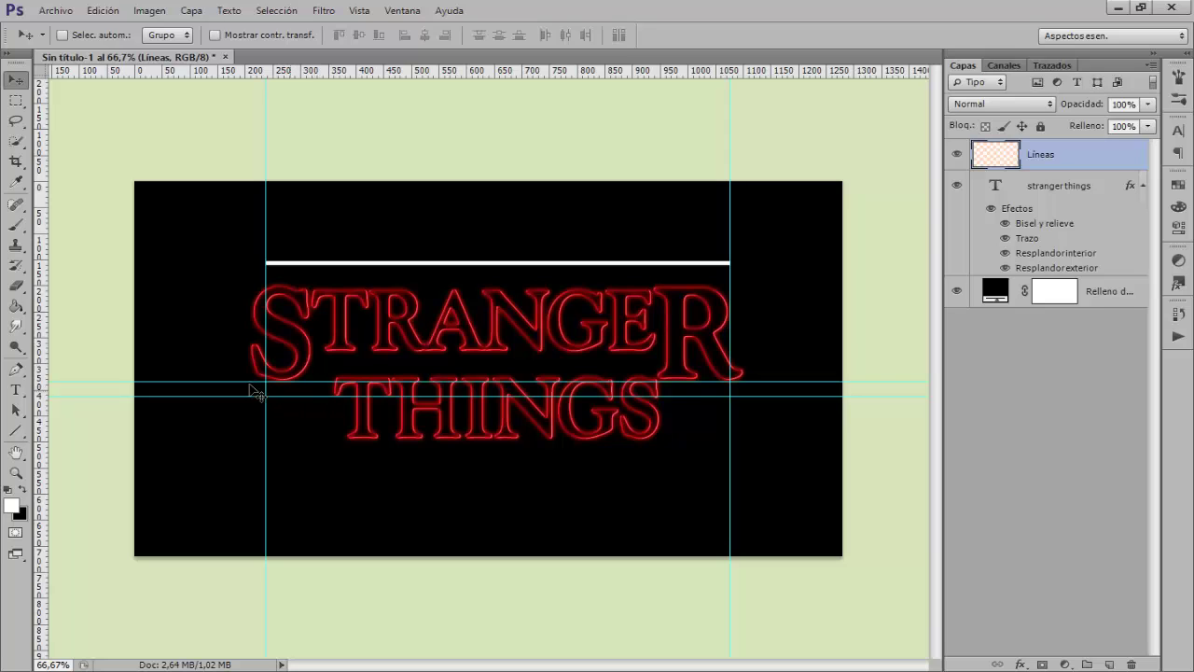
- Raise the lower horizontal guide slightly, draw white 8 px lines along it from each vertical guide toward THINGS, and hide the guides
{"action": "left_click_drag", "start_coordinate": [350, 395], "coordinate": [349, 392]}
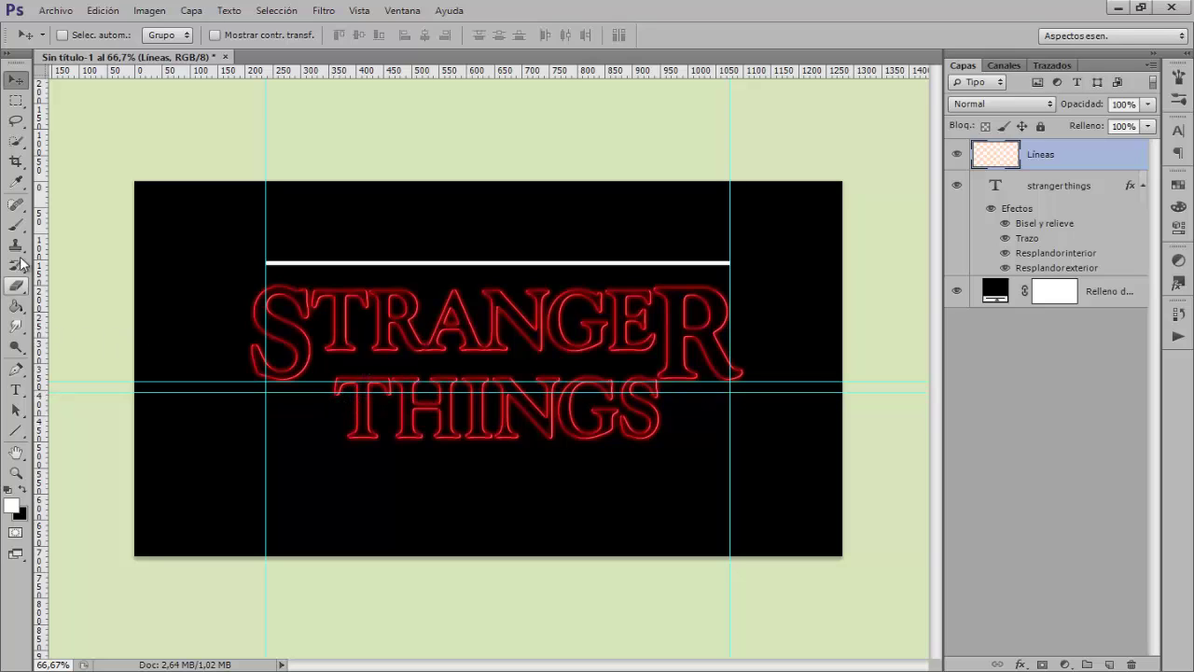
{"action": "left_click", "coordinate": [18, 226]}
{"action": "left_click", "coordinate": [17, 431]}
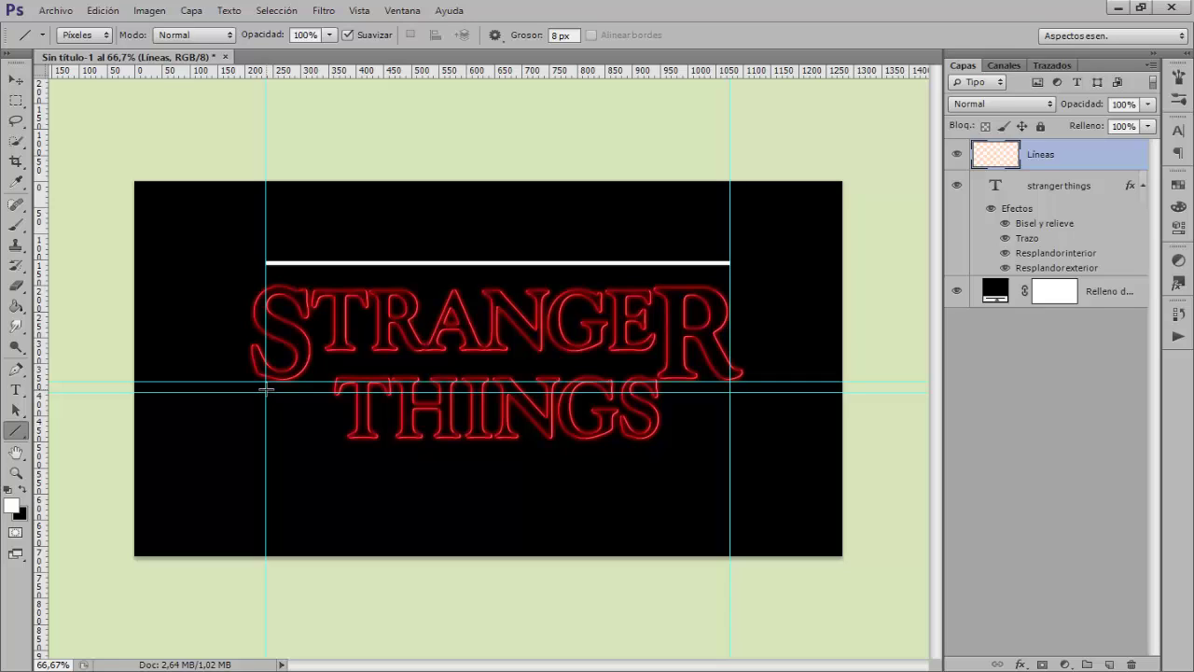
{"action": "left_click_drag", "start_coordinate": [267, 391], "coordinate": [328, 391]}
{"action": "left_click_drag", "start_coordinate": [662, 391], "coordinate": [730, 392]}
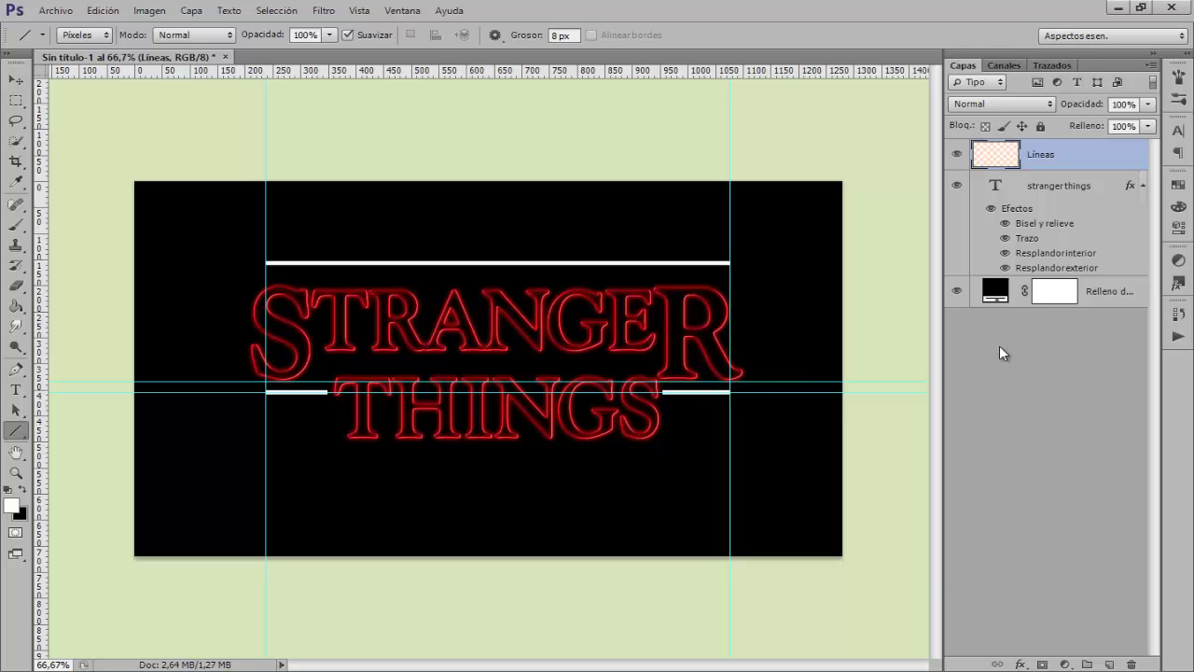
{"action": "key", "text": "ctrl+h"}
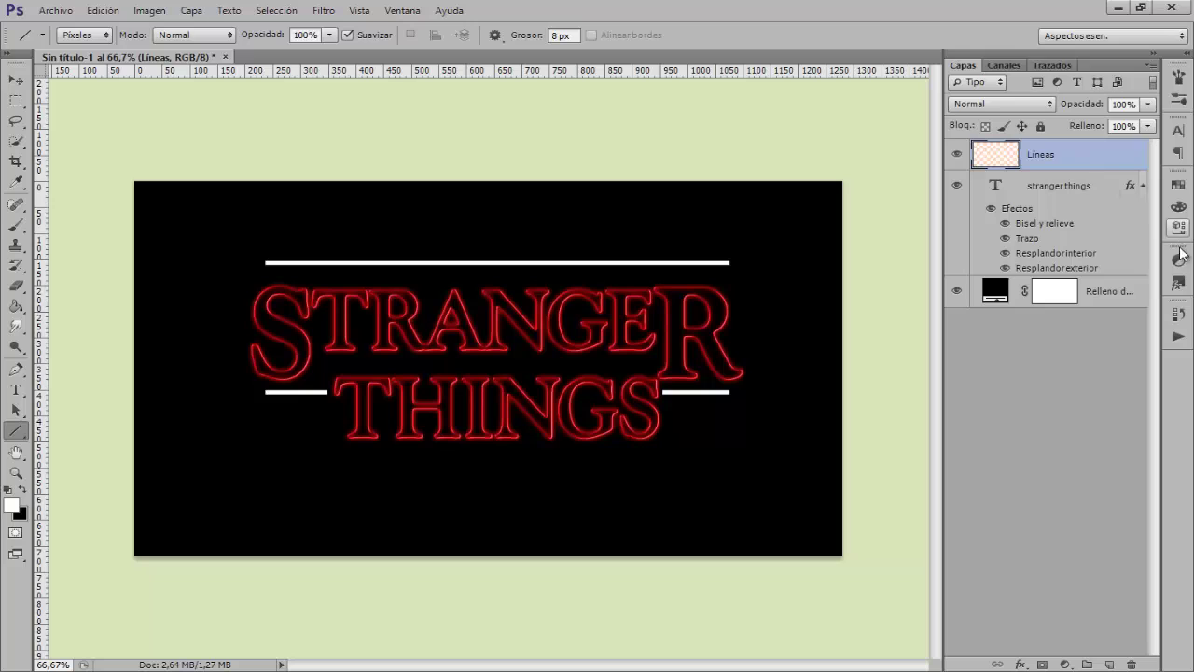
- Apply the saved layer style "Stranger Things - Líneas 2" to the Líneas layer
{"action": "left_click", "coordinate": [1179, 284]}
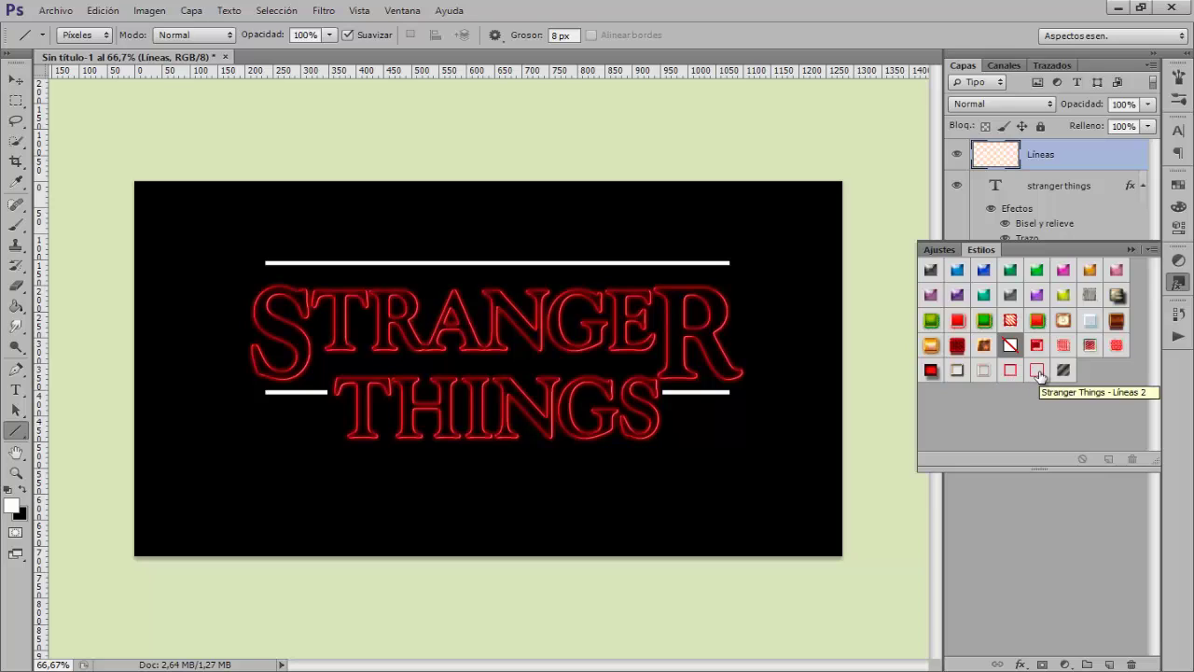
{"action": "left_click", "coordinate": [1037, 372]}
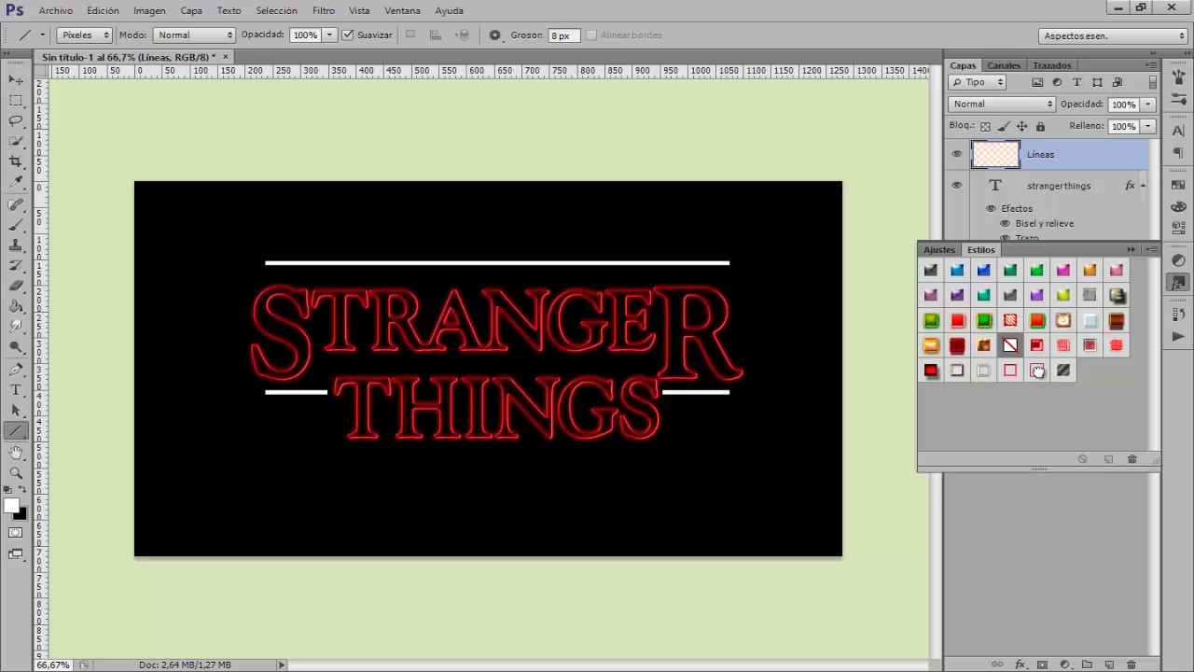
{"action": "left_click", "coordinate": [1181, 282]}
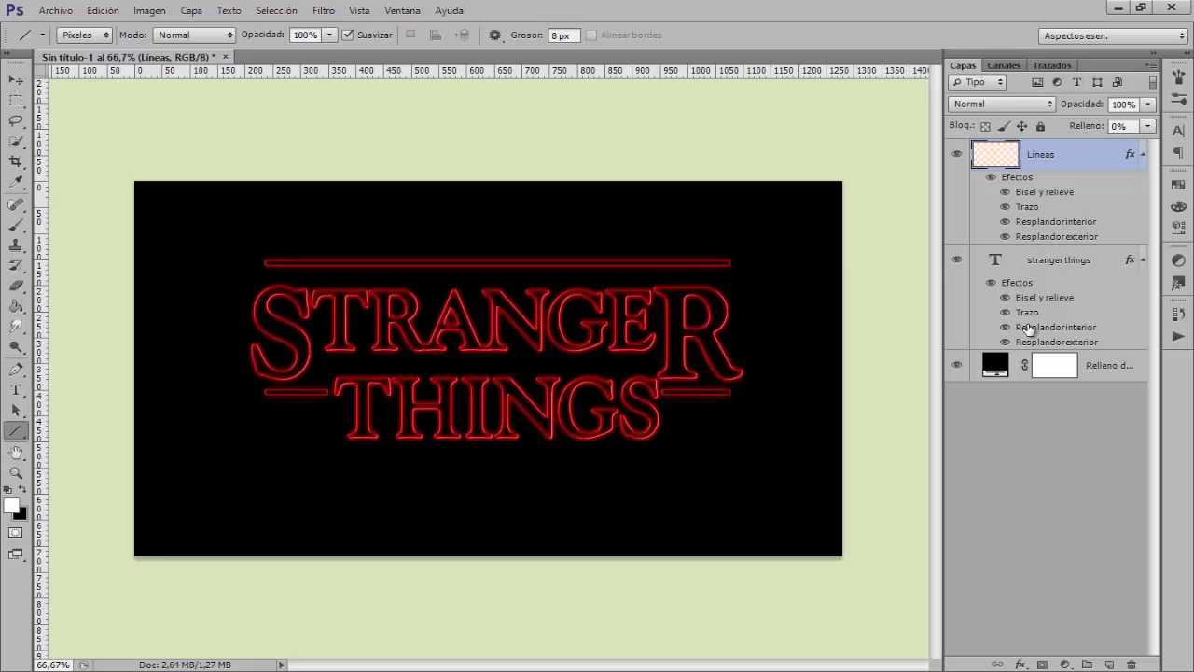
- Set the inner glow size of the Líneas layer to 8 px and review its stroke and outer glow settings
{"action": "double_click", "coordinate": [1026, 206]}
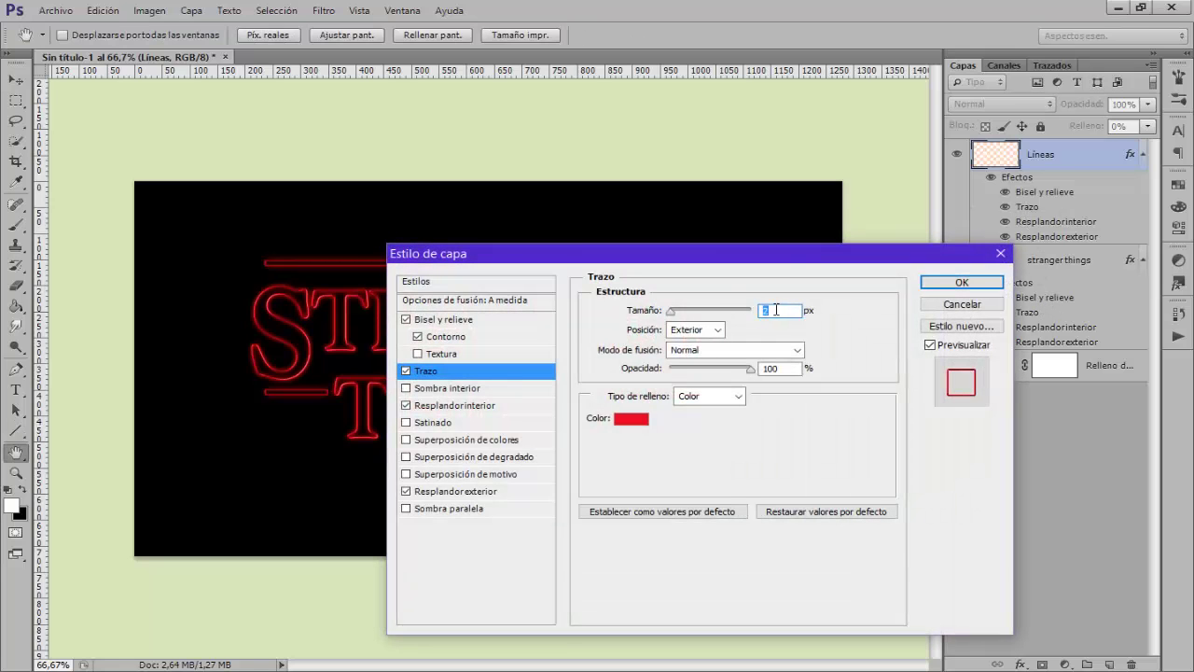
{"action": "left_click", "coordinate": [465, 407]}
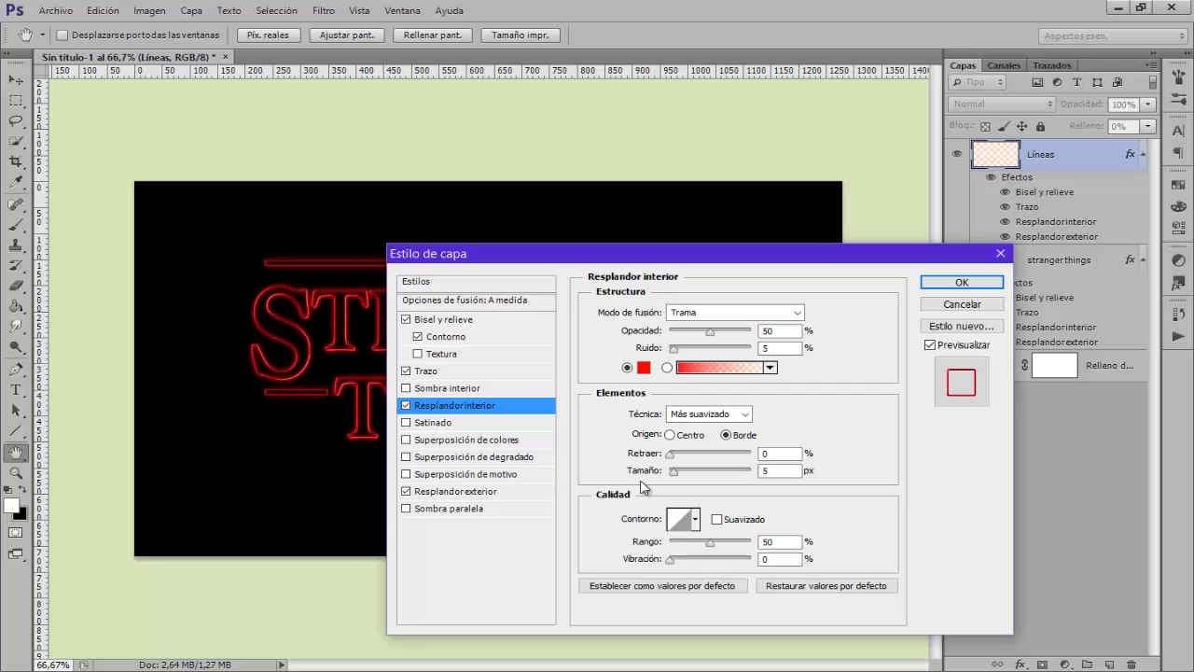
{"action": "left_click_drag", "start_coordinate": [761, 261], "coordinate": [900, 249]}
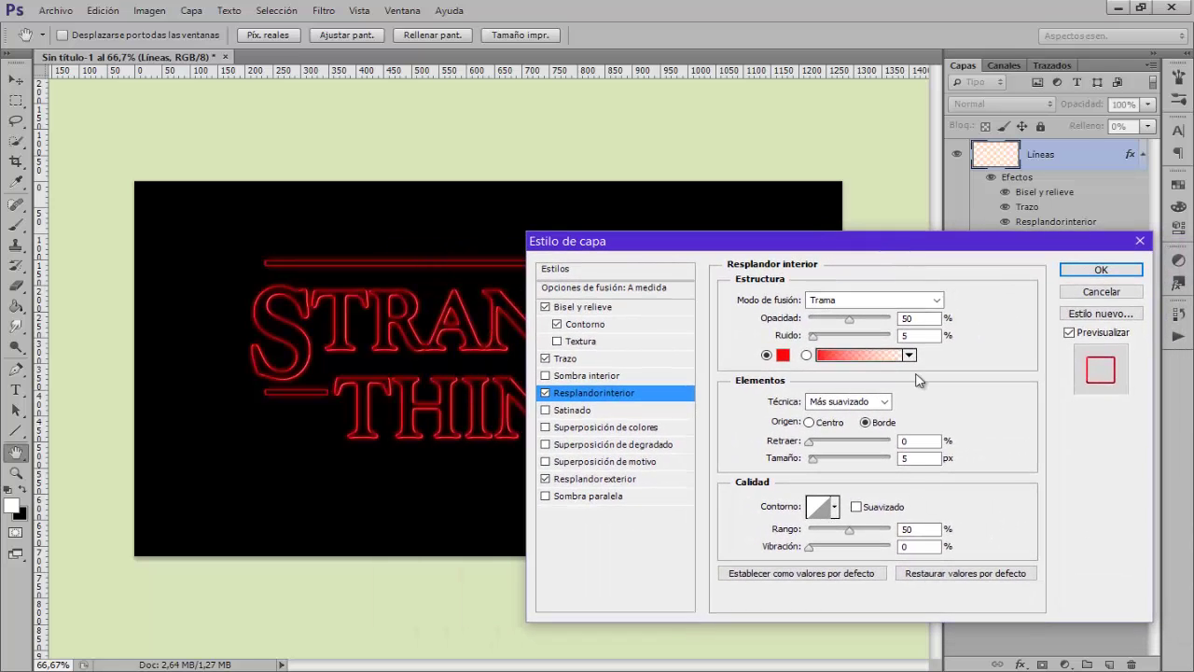
{"action": "double_click", "coordinate": [918, 458]}
{"action": "type", "text": "8"}
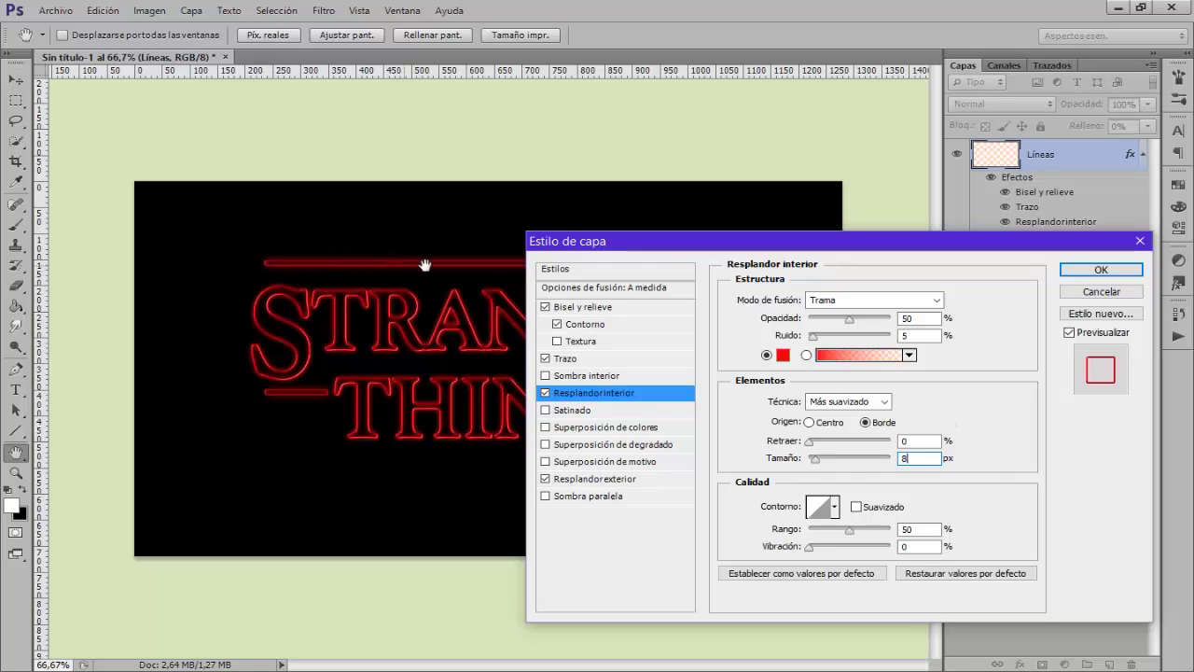
{"action": "left_click", "coordinate": [607, 480]}
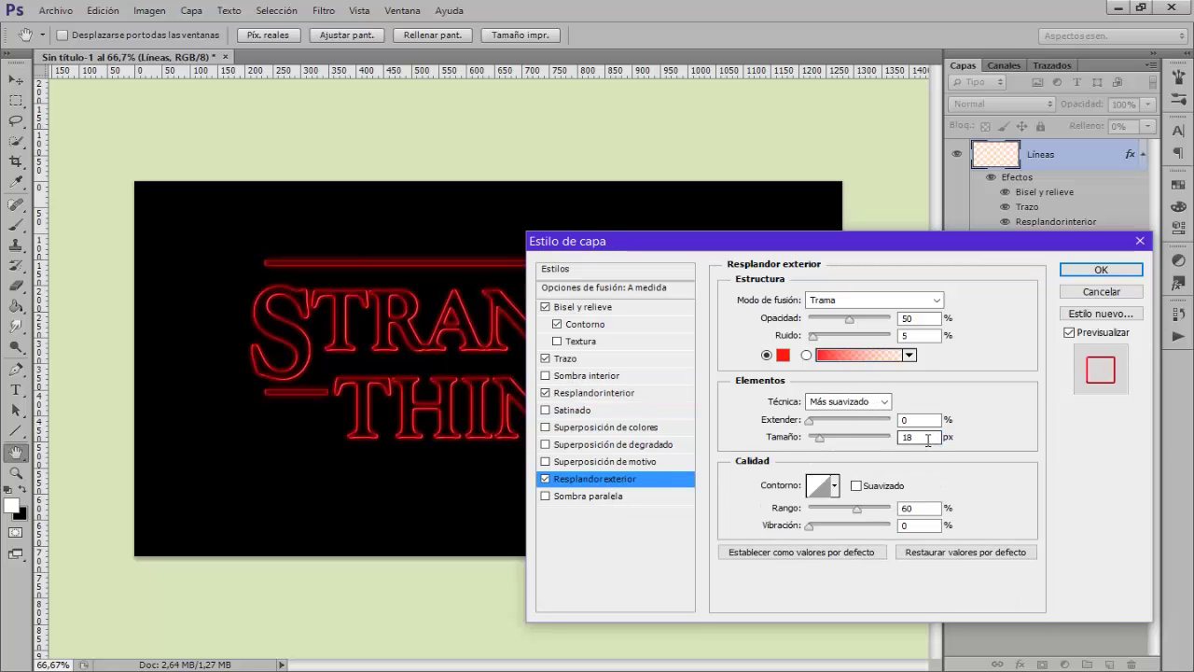
{"action": "left_click_drag", "start_coordinate": [982, 242], "coordinate": [940, 218]}
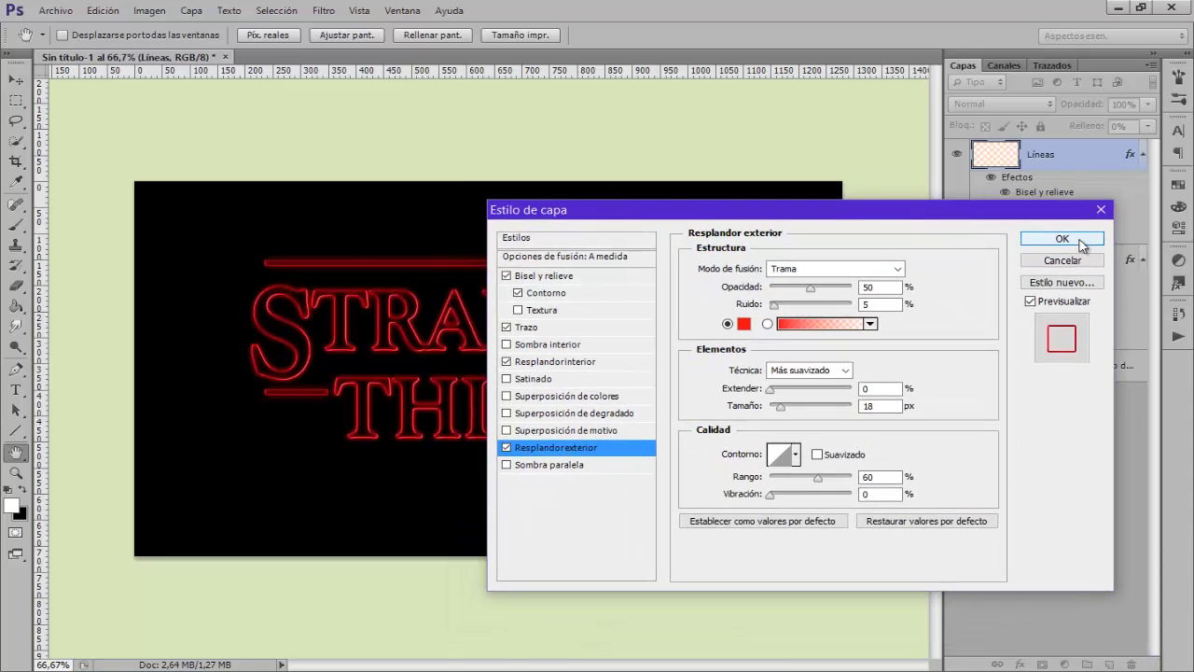
{"action": "left_click", "coordinate": [1058, 242]}
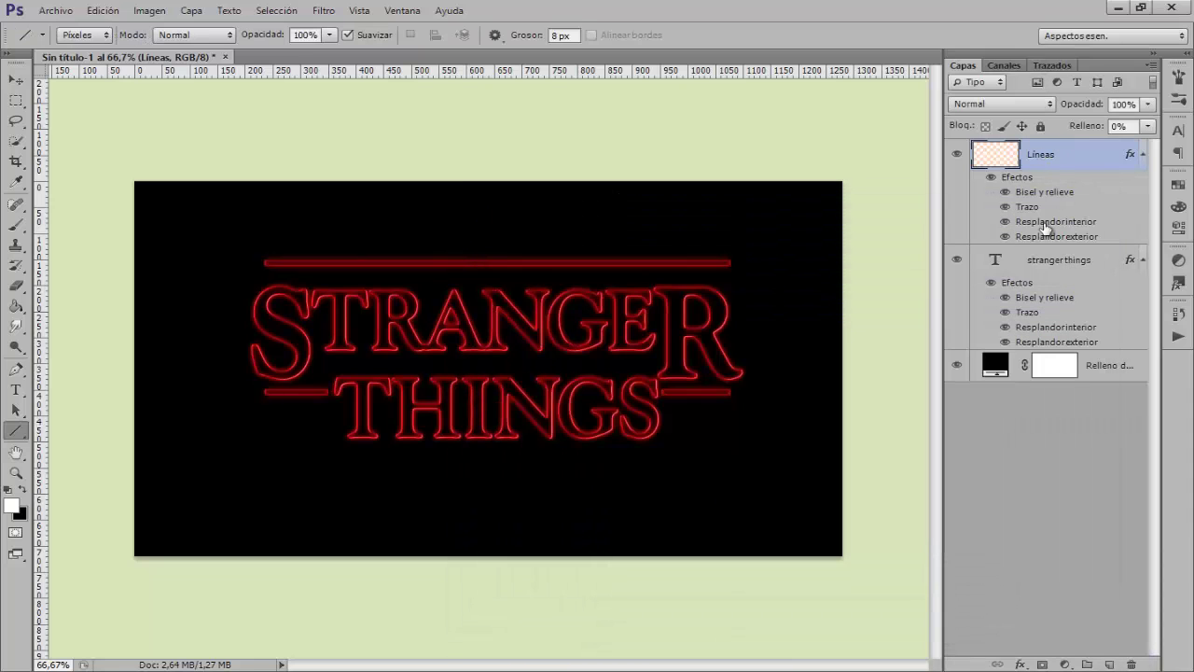
- Group the Líneas and stranger things layers under the name Texto and convert the group into a smart object
{"action": "left_click", "coordinate": [1057, 265], "text": "shift"}
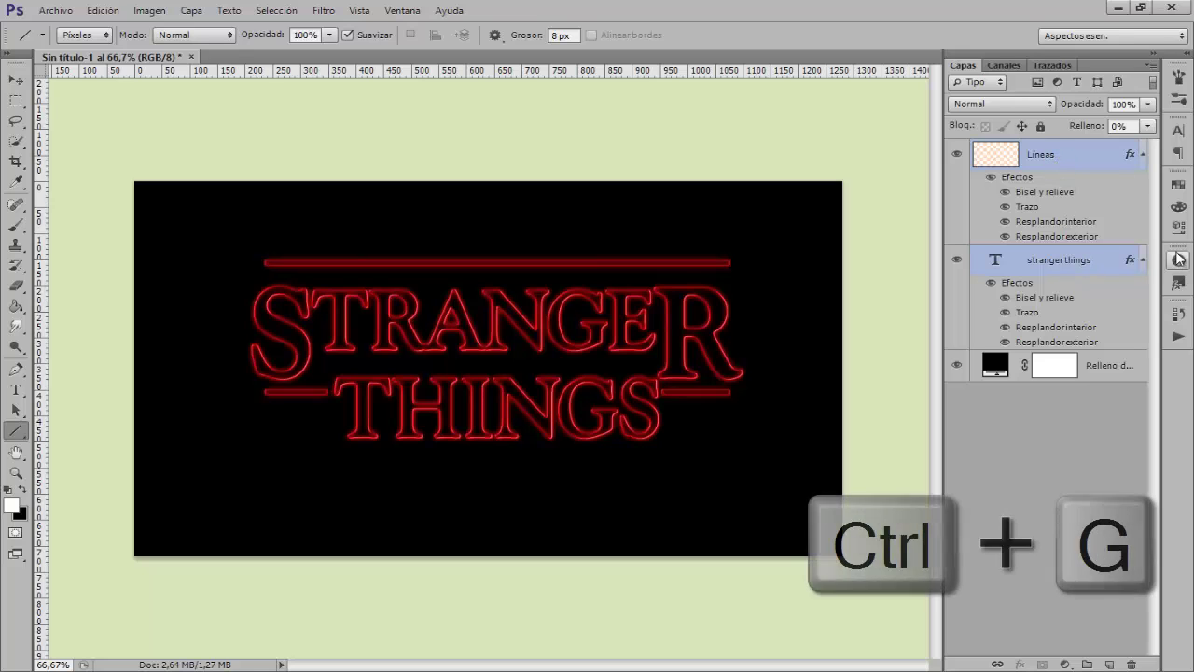
{"action": "key", "text": "ctrl+g"}
{"action": "double_click", "coordinate": [1036, 147]}
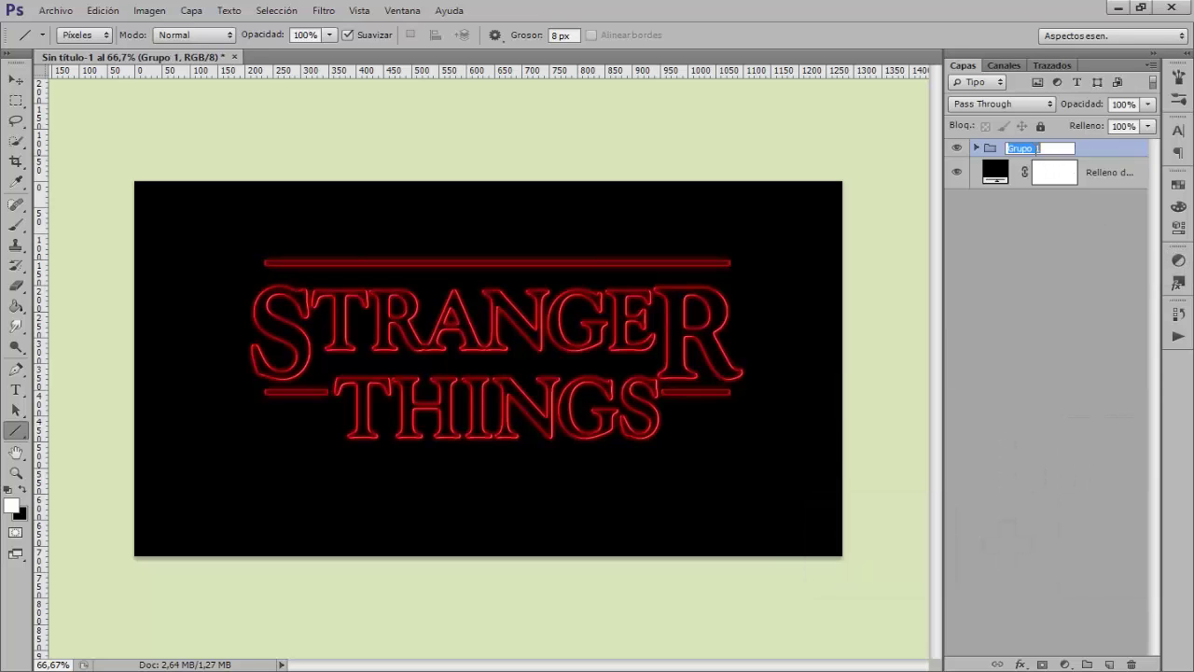
{"action": "type", "text": "Texto"}
{"action": "key", "text": "Return"}
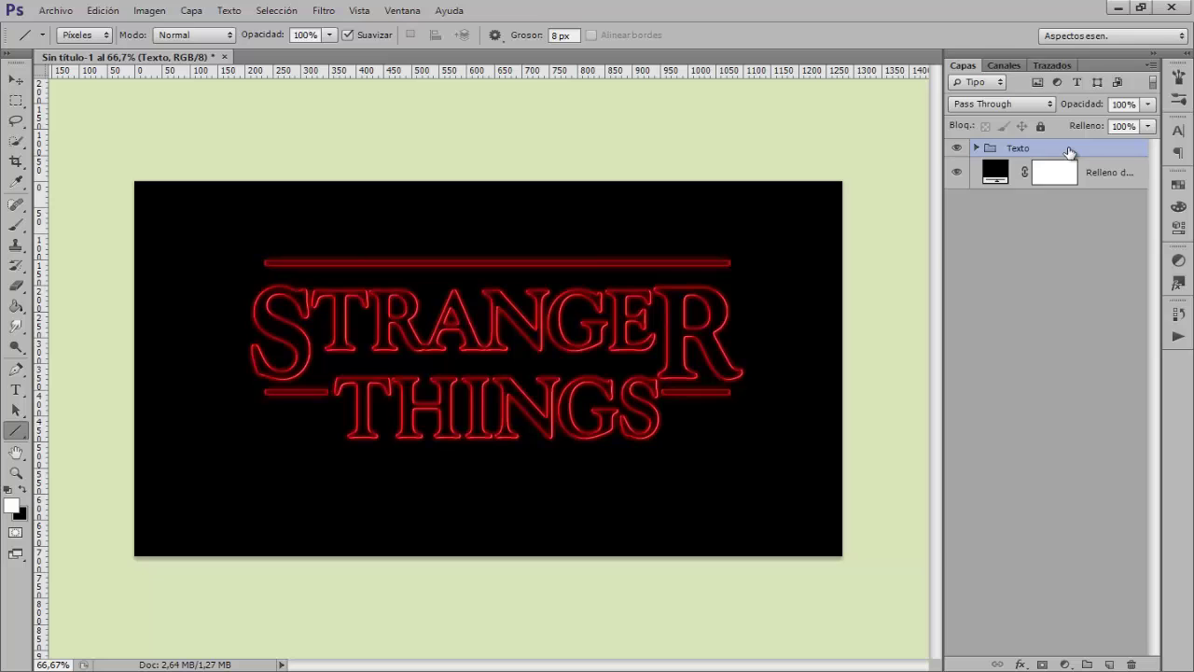
{"action": "right_click", "coordinate": [1071, 154]}
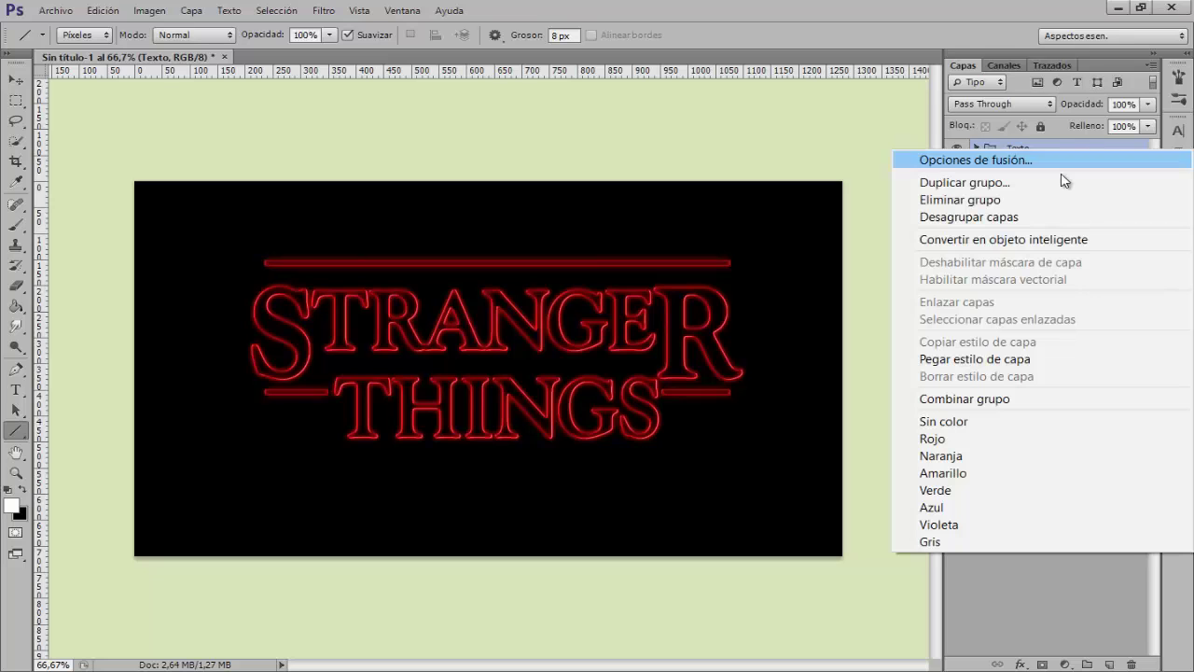
{"action": "left_click", "coordinate": [1066, 240]}
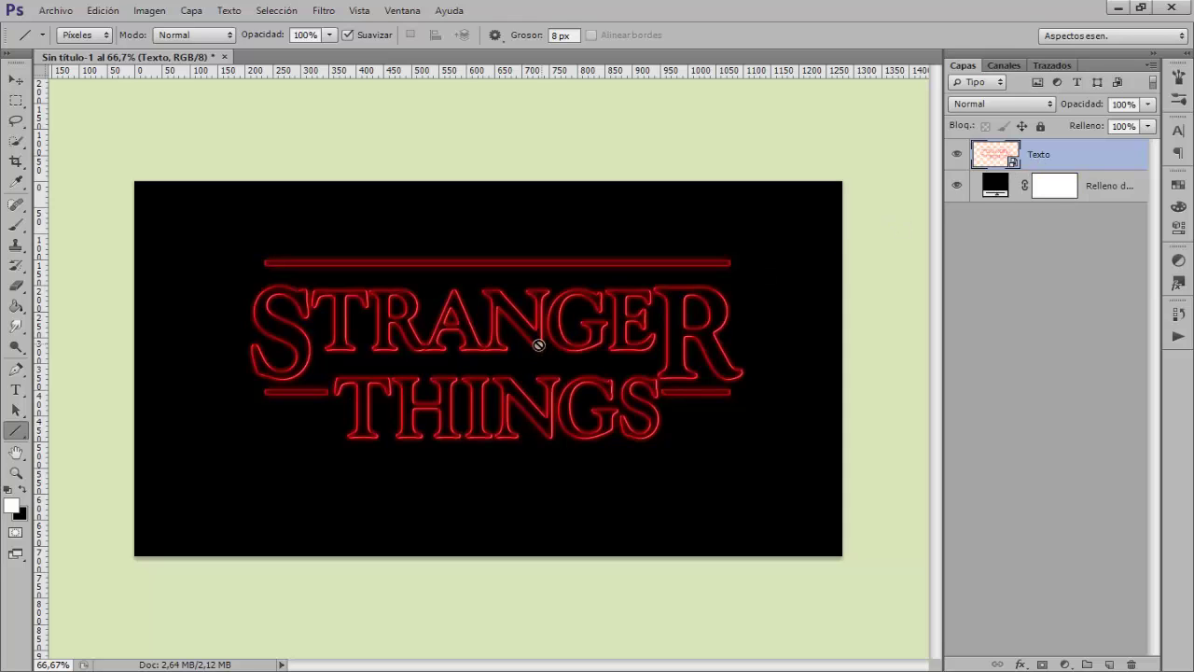
- Open the Texto smart object's contents, expand its group to examine the editable layers, and close the file with its changes saved
{"action": "double_click", "coordinate": [1012, 165]}
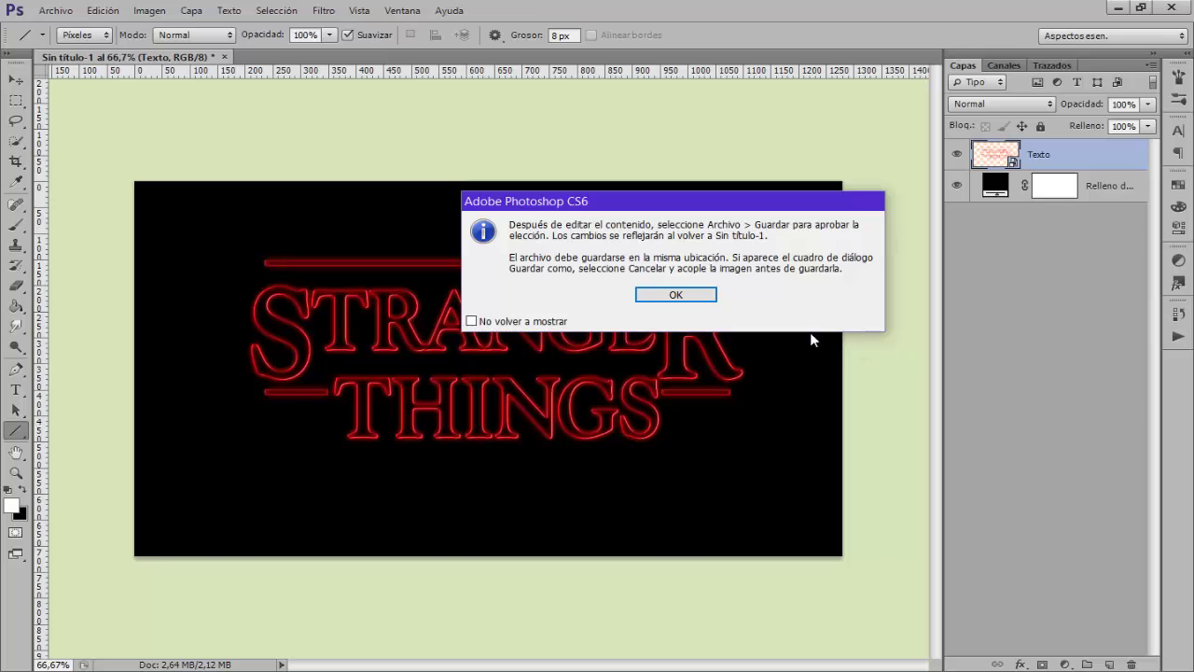
{"action": "left_click", "coordinate": [681, 294]}
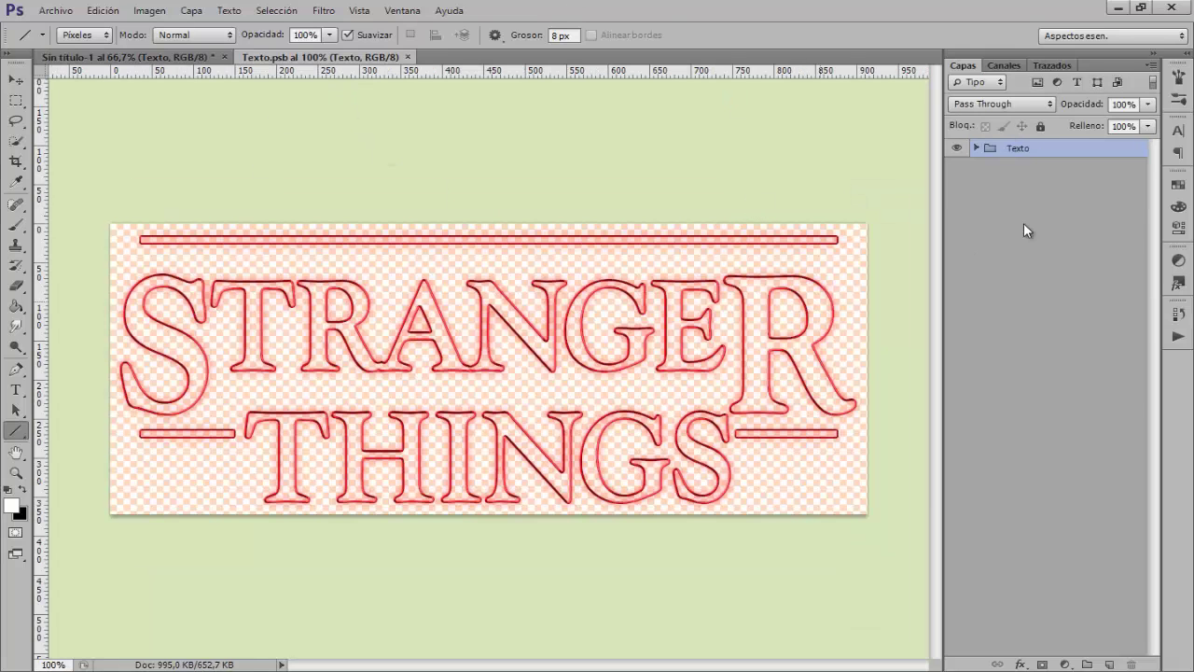
{"action": "left_click", "coordinate": [975, 148]}
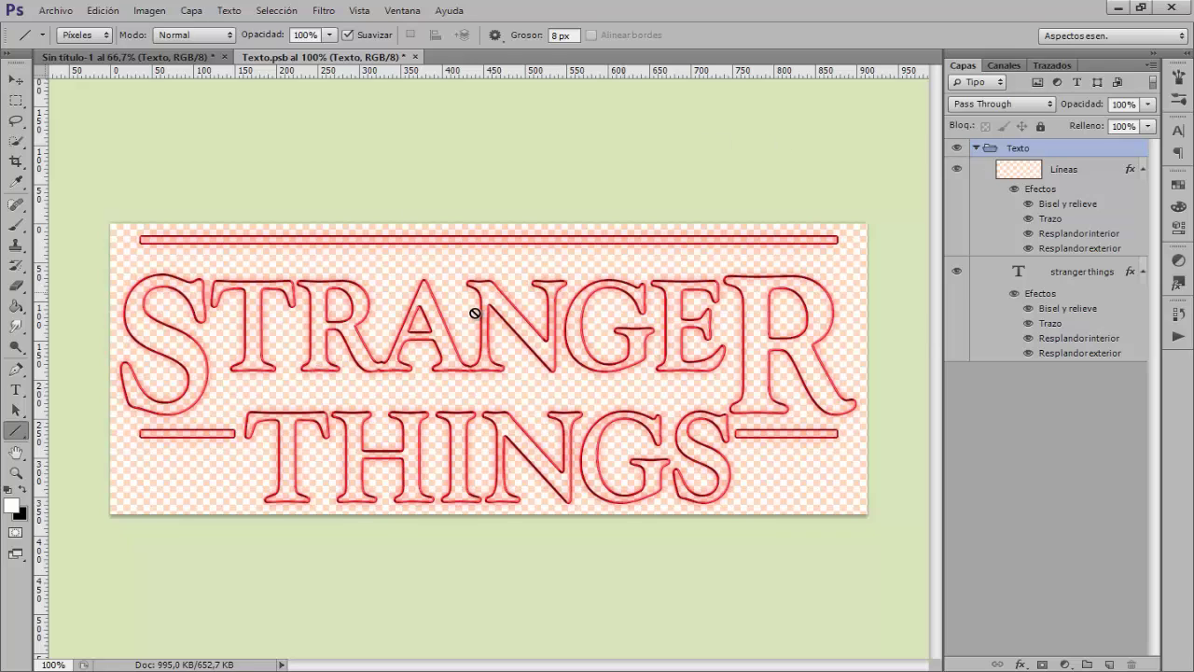
{"action": "left_click", "coordinate": [416, 58]}
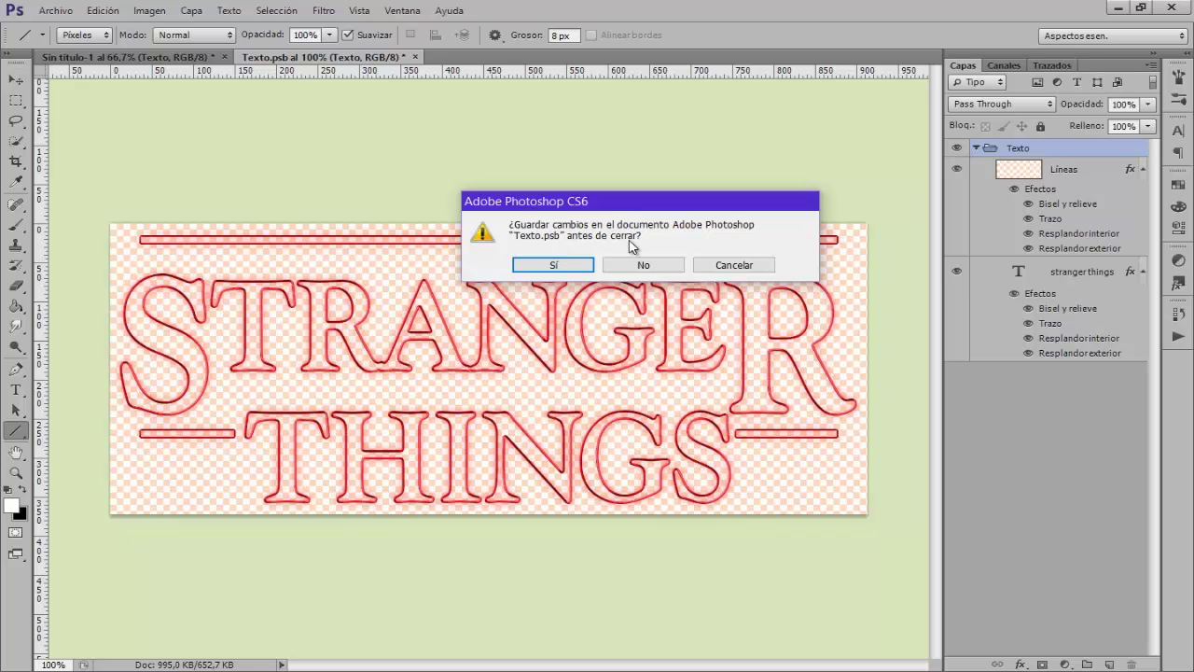
{"action": "left_click", "coordinate": [573, 265]}
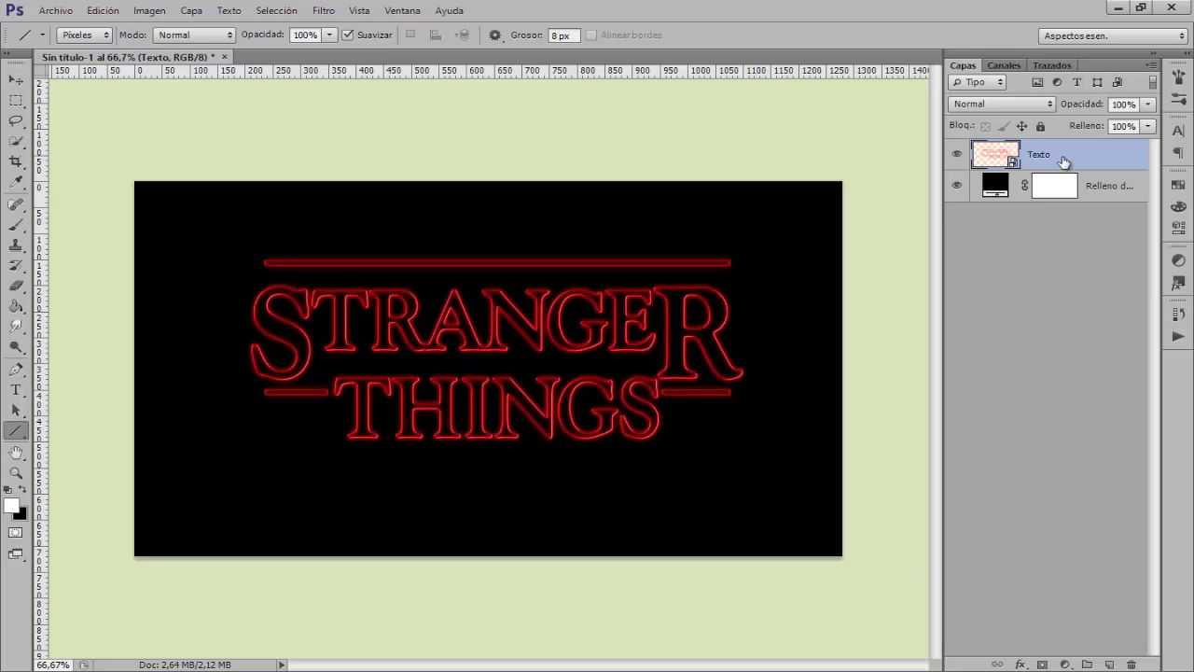
- Apply the dark diagonal-striped saved style, with gradient overlay and outer glow, to the Texto smart object
{"action": "left_click", "coordinate": [1179, 282]}
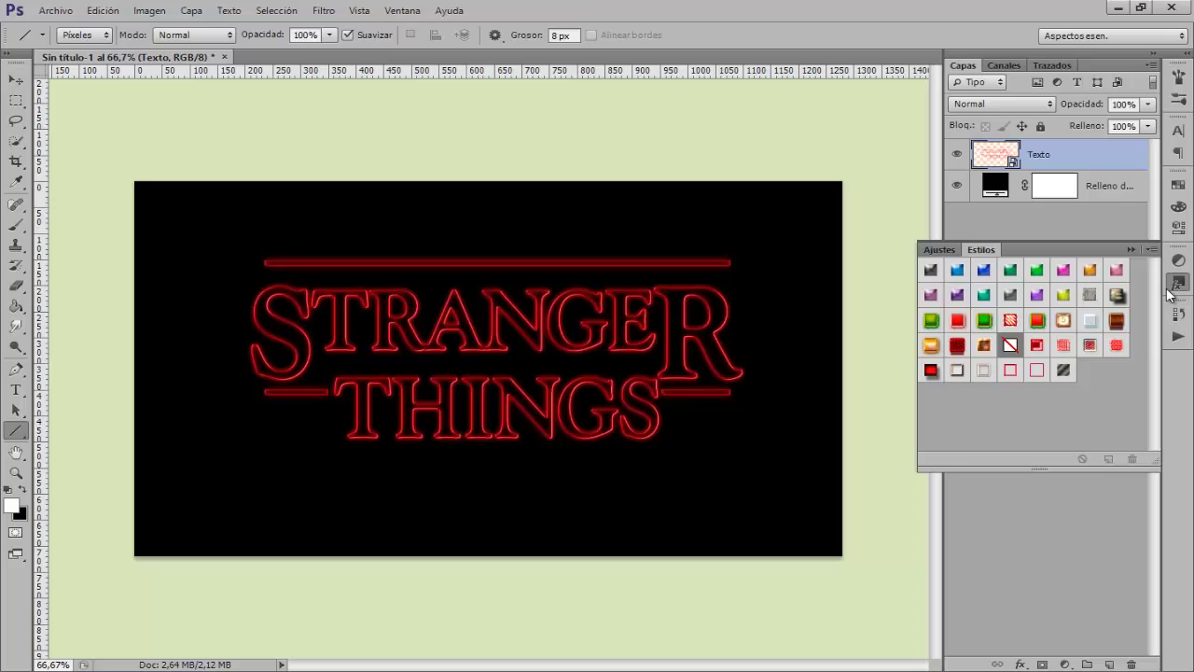
{"action": "left_click", "coordinate": [1063, 371]}
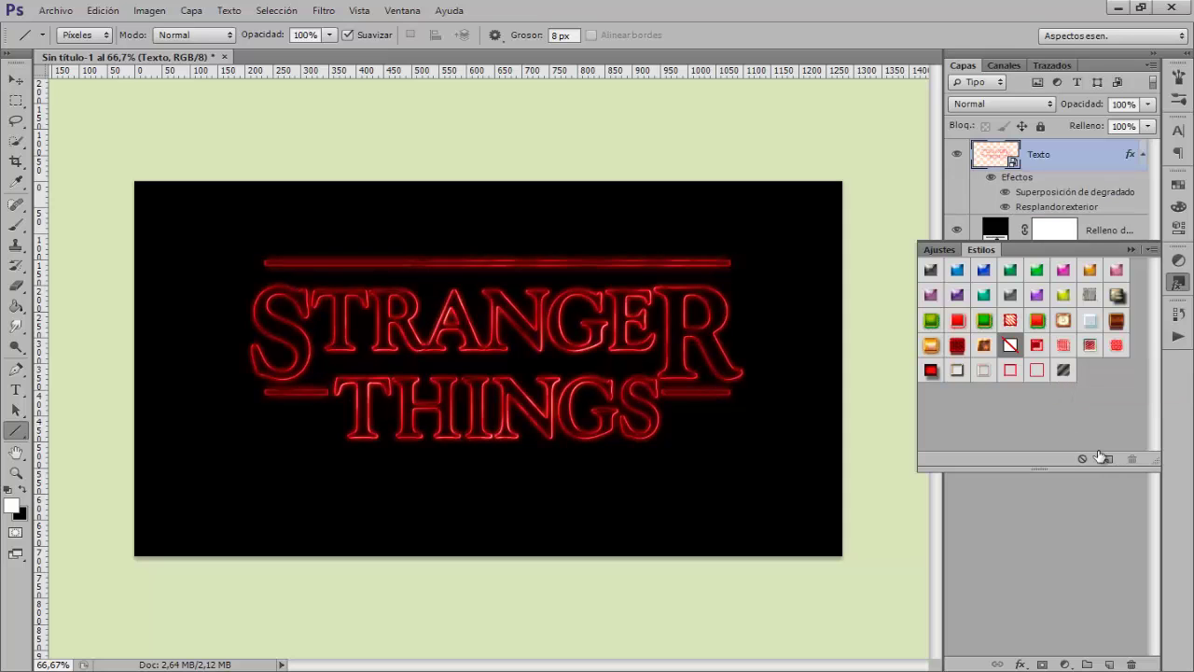
{"action": "left_click", "coordinate": [1178, 279]}
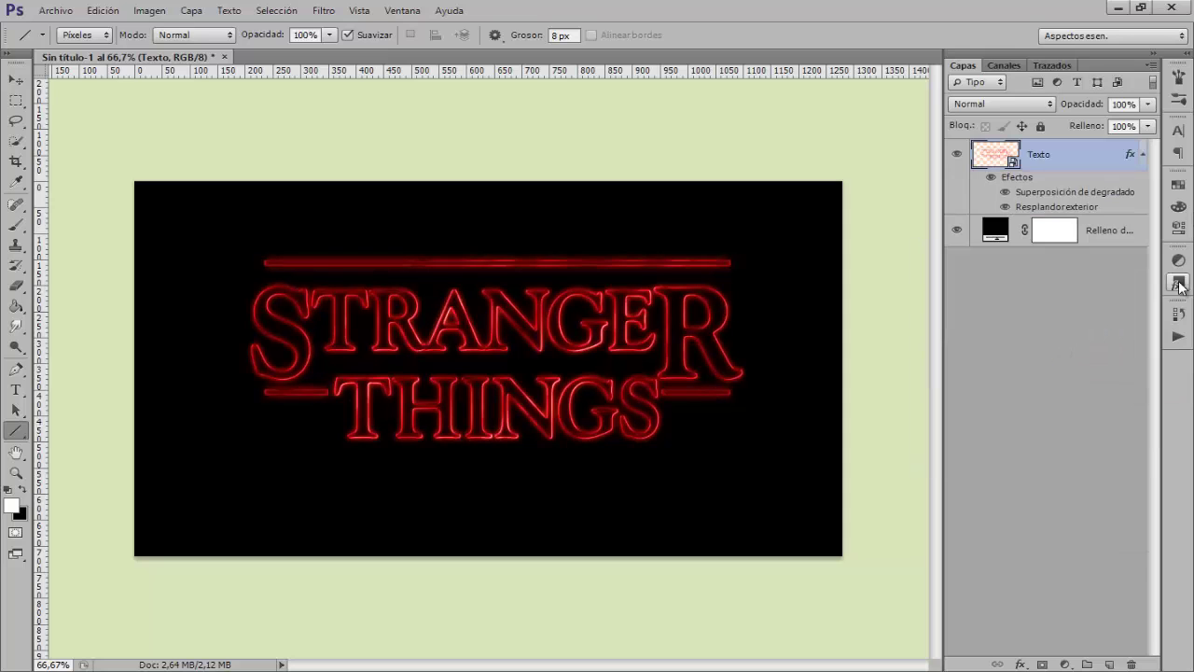
- Examine the Texto smart object's gradient overlay, including its gradient presets, and its outer glow color and settings
{"action": "double_click", "coordinate": [1043, 193]}
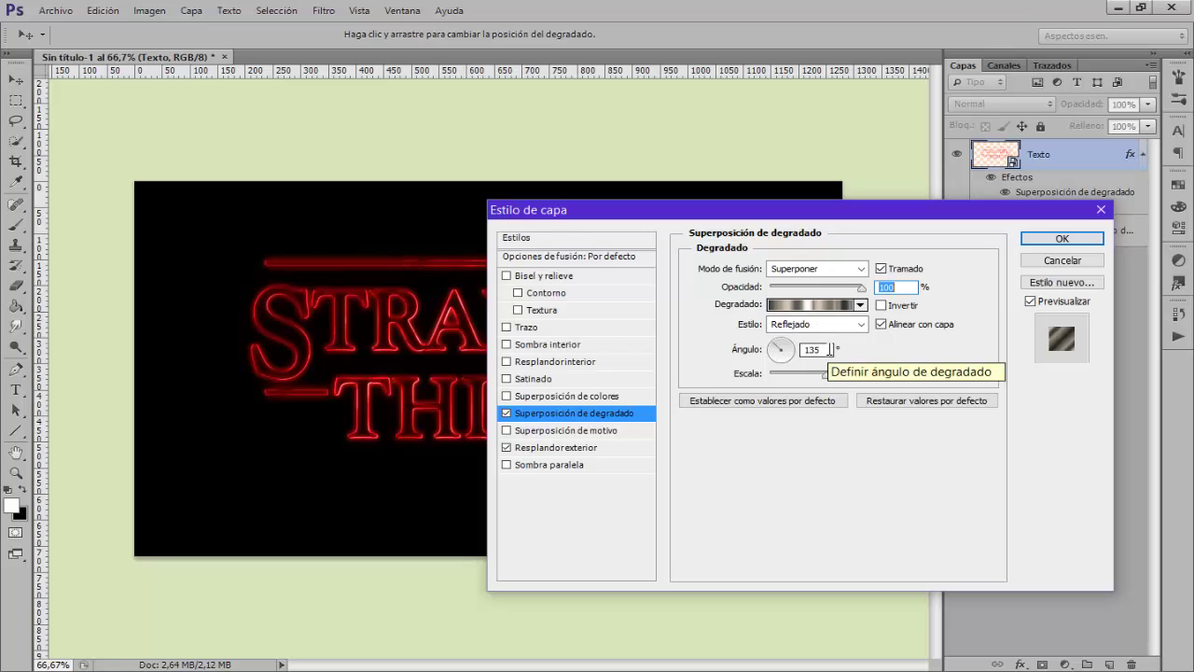
{"action": "left_click", "coordinate": [831, 308]}
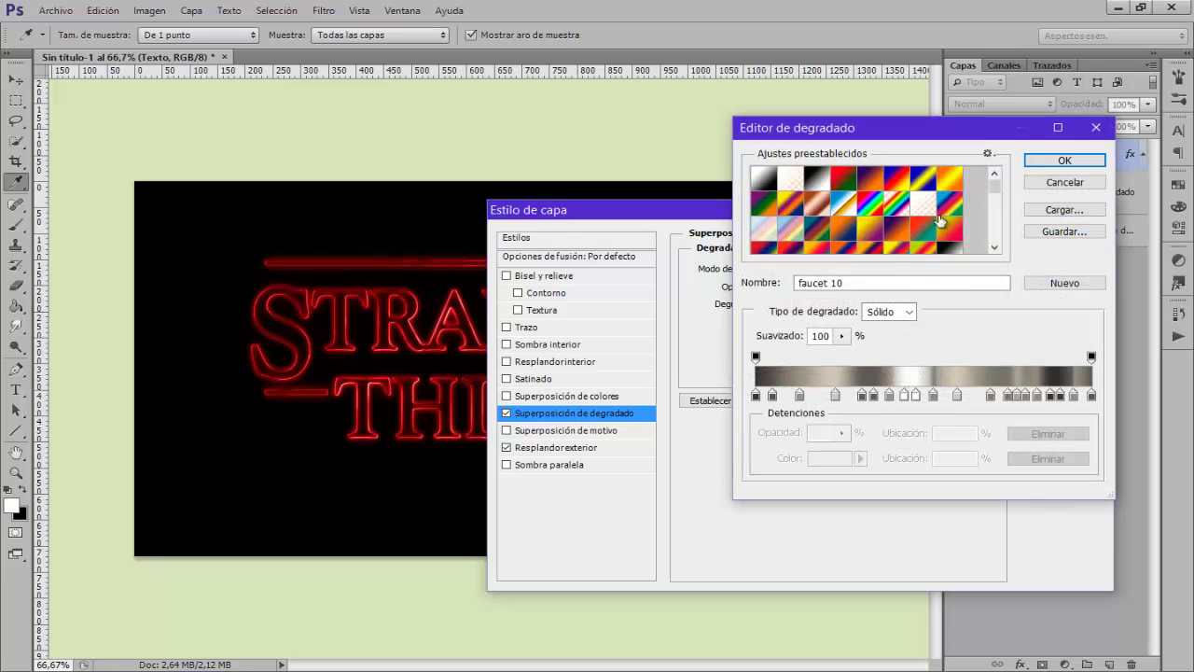
{"action": "left_click_drag", "start_coordinate": [996, 192], "coordinate": [998, 240]}
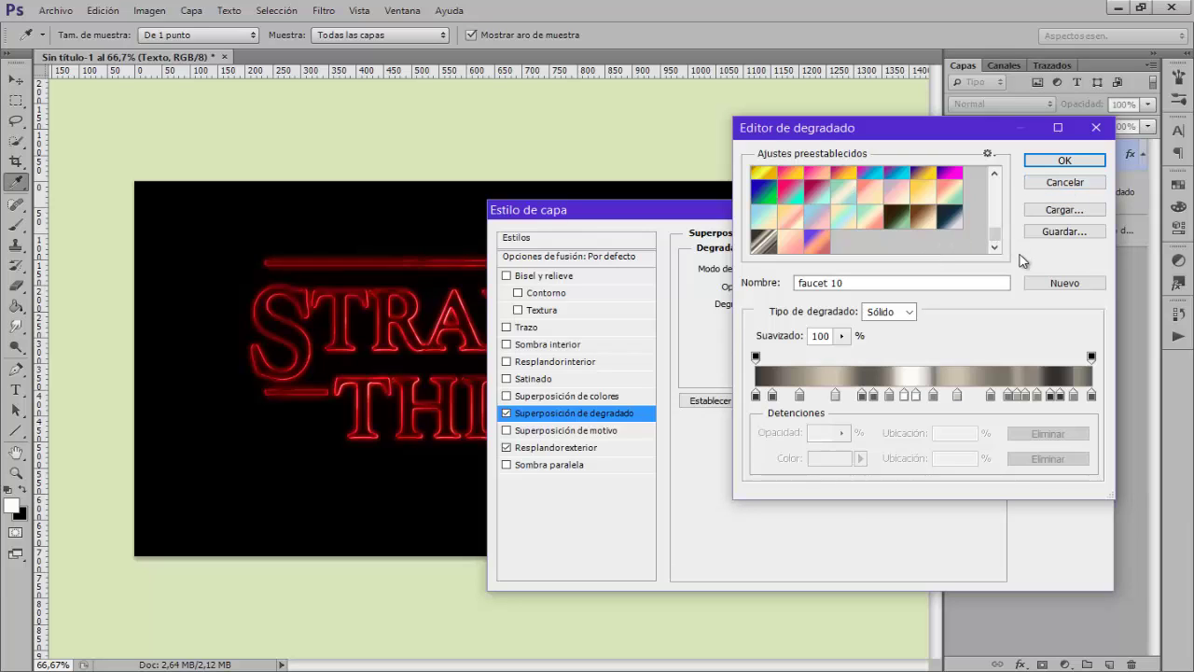
{"action": "left_click", "coordinate": [1065, 184]}
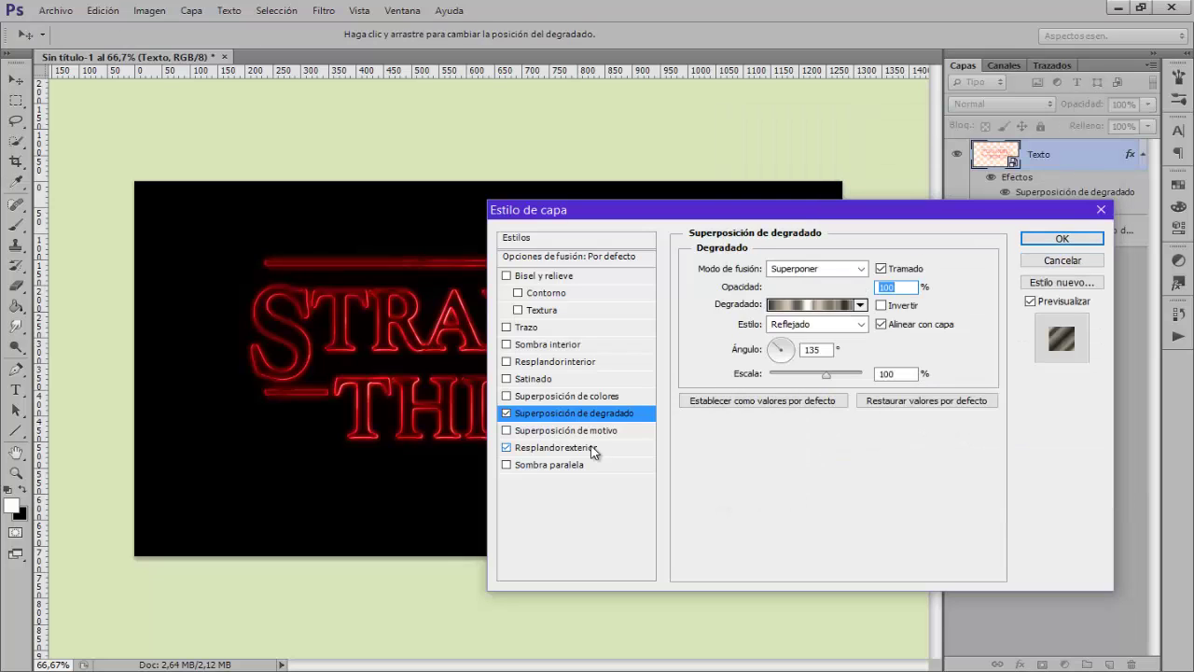
{"action": "left_click", "coordinate": [587, 447]}
{"action": "left_click", "coordinate": [745, 323]}
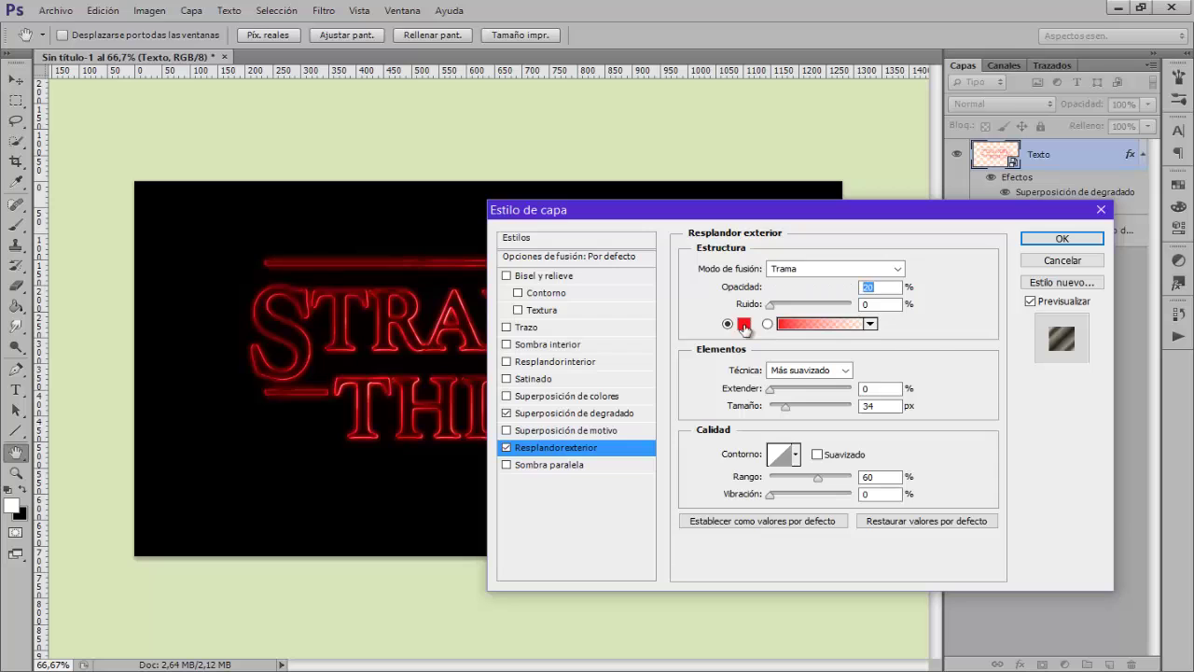
{"action": "left_click_drag", "start_coordinate": [973, 504], "coordinate": [872, 505]}
{"action": "left_click", "coordinate": [1049, 278]}
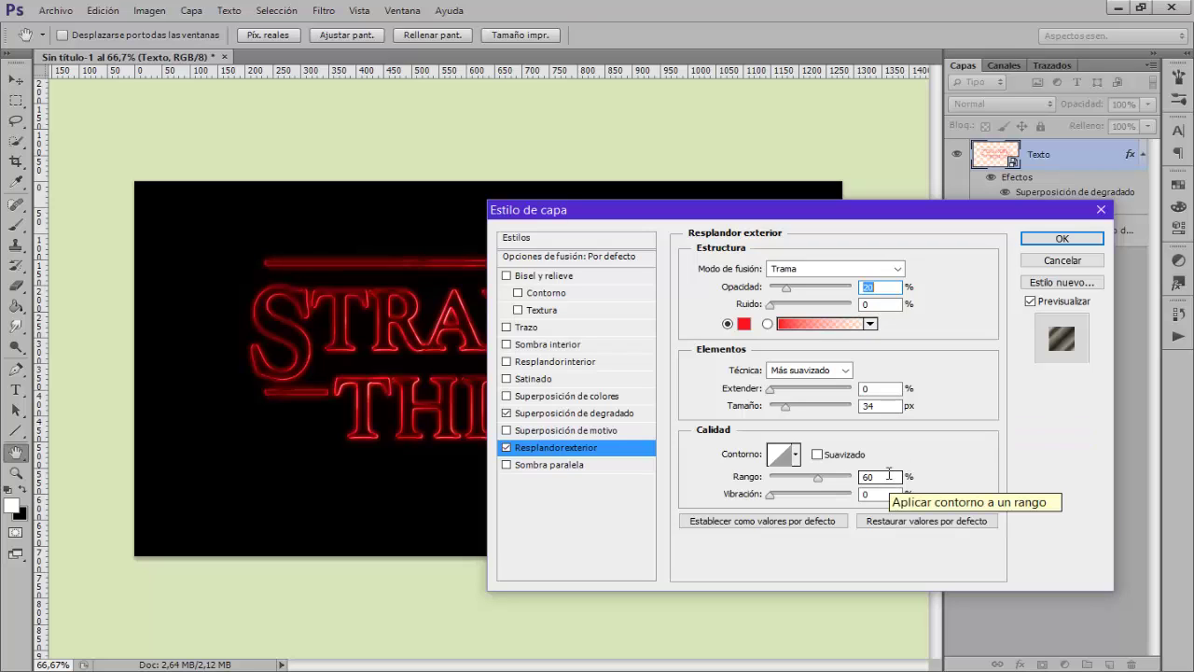
{"action": "key", "text": "Return"}
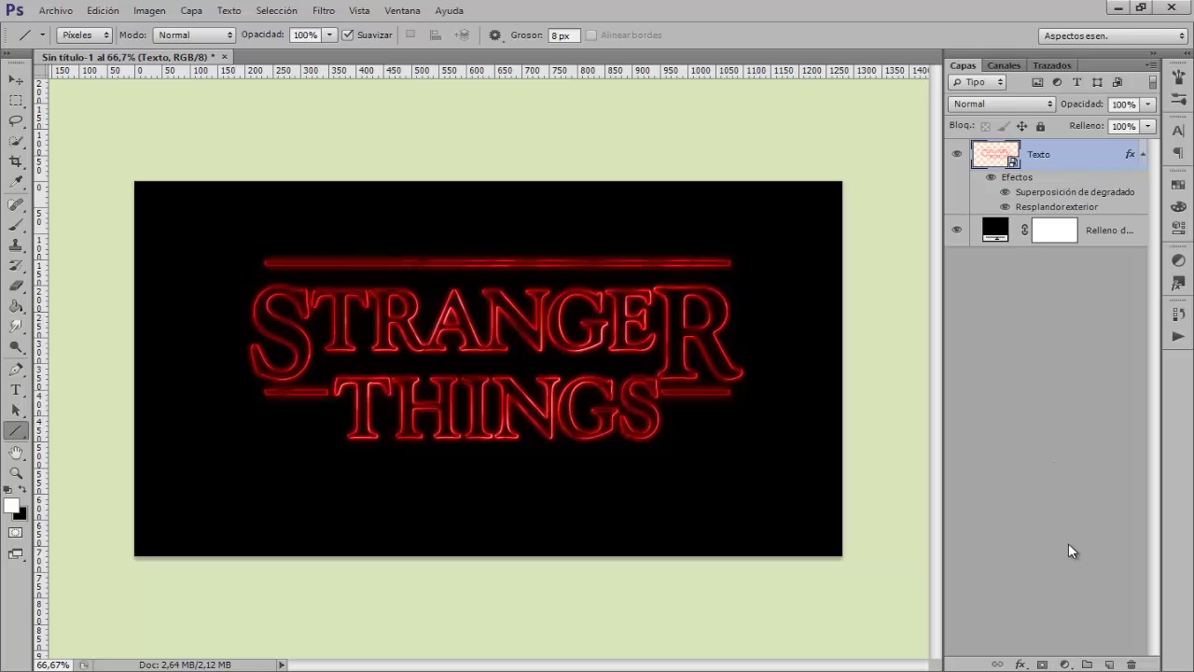
- Add a Hue/Saturation (Tono/saturación) adjustment layer above Texto and clip it to the Texto layer
{"action": "left_click", "coordinate": [1064, 664]}
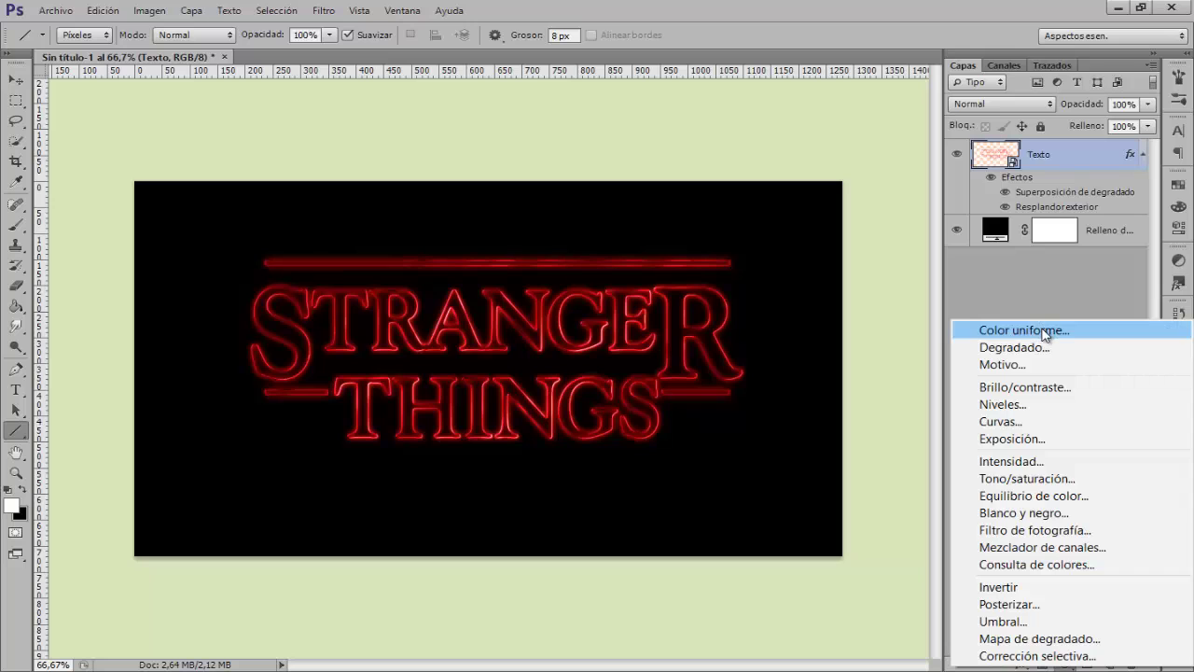
{"action": "left_click", "coordinate": [1046, 480]}
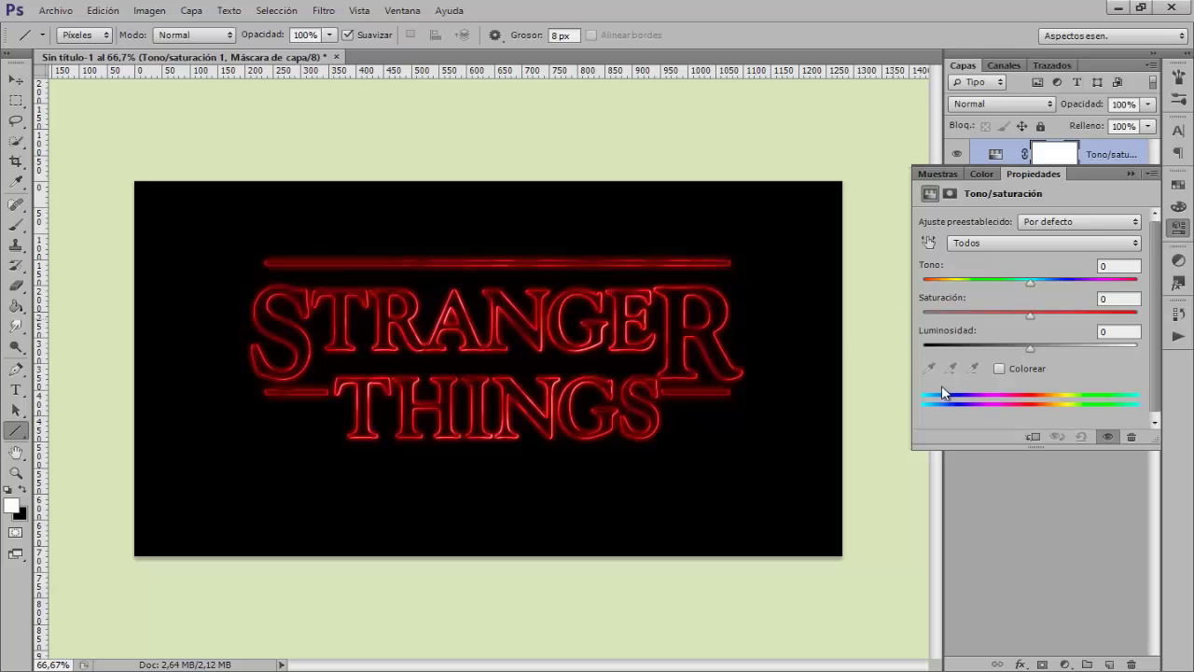
{"action": "left_click", "coordinate": [1032, 438]}
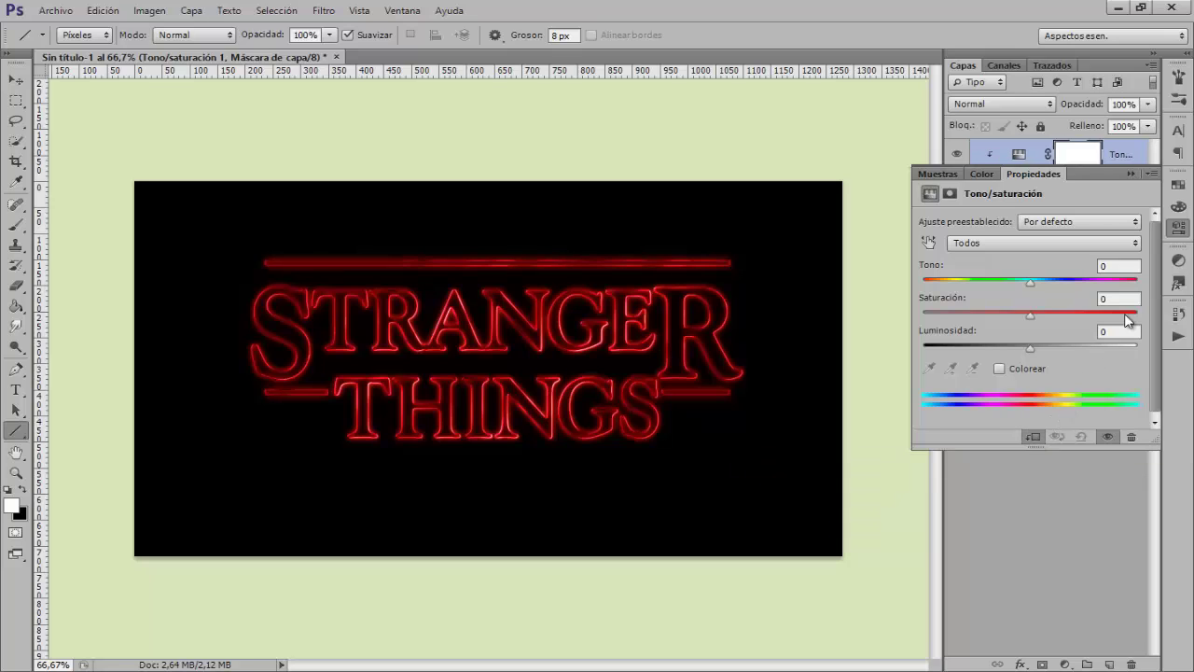
- Set the Hue/Saturation adjustment to saturation 25 and lightness 15, and compare the logo with and without it
{"action": "left_click", "coordinate": [1100, 304]}
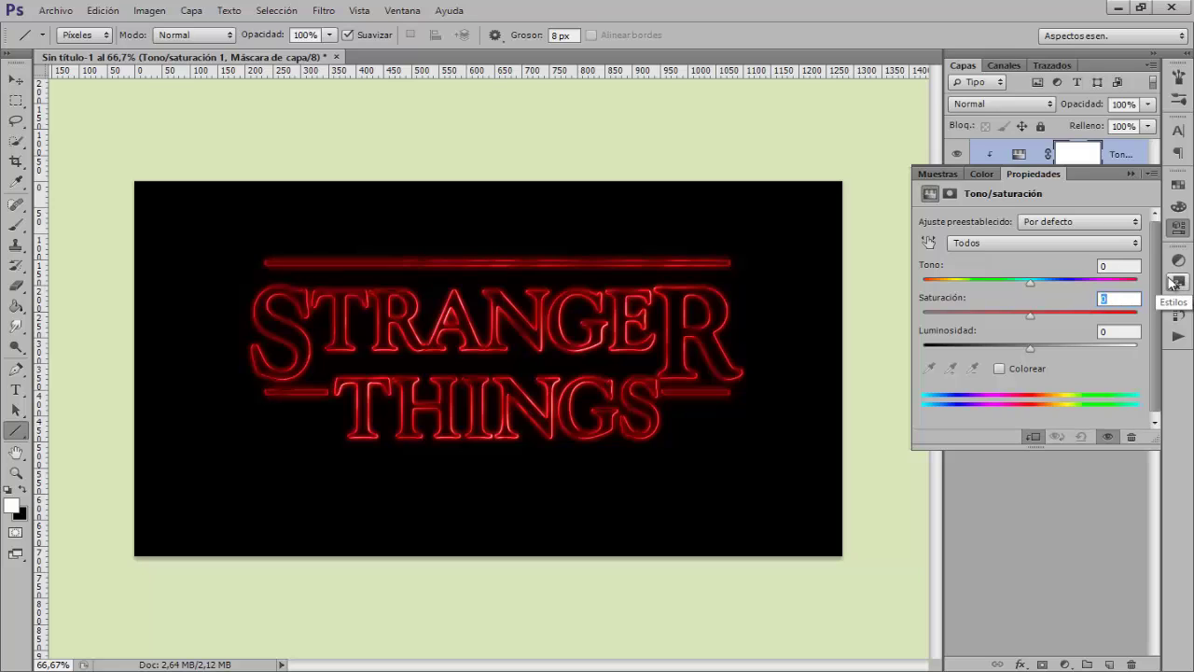
{"action": "type", "text": "25"}
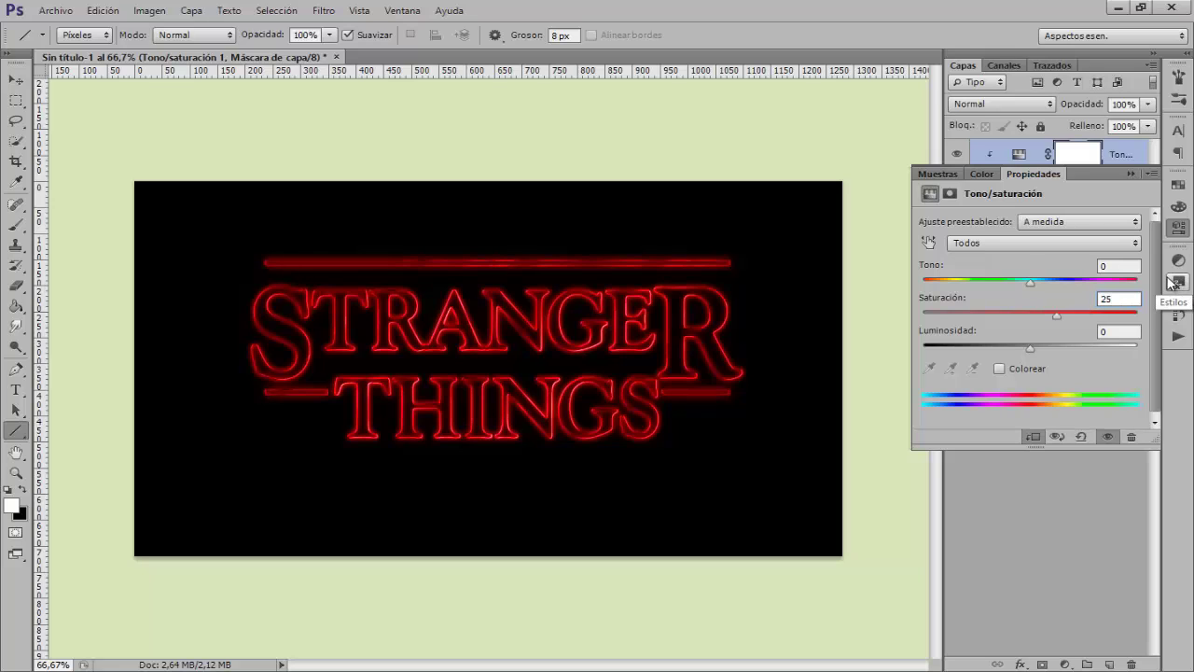
{"action": "key", "text": "Tab"}
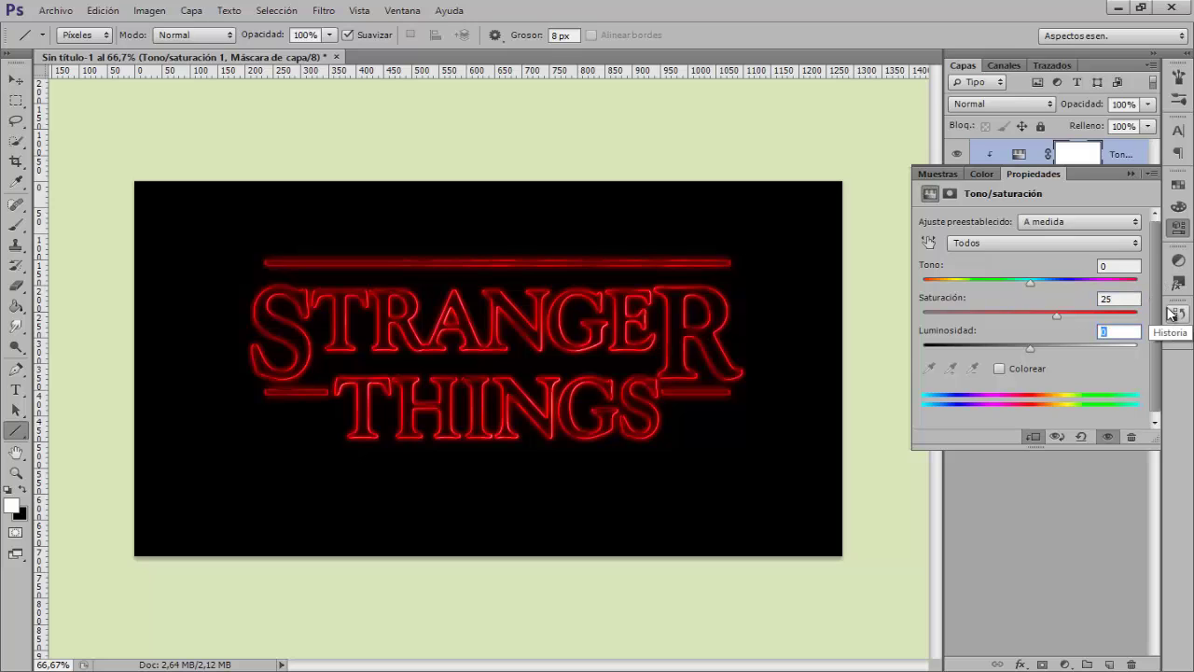
{"action": "type", "text": "15"}
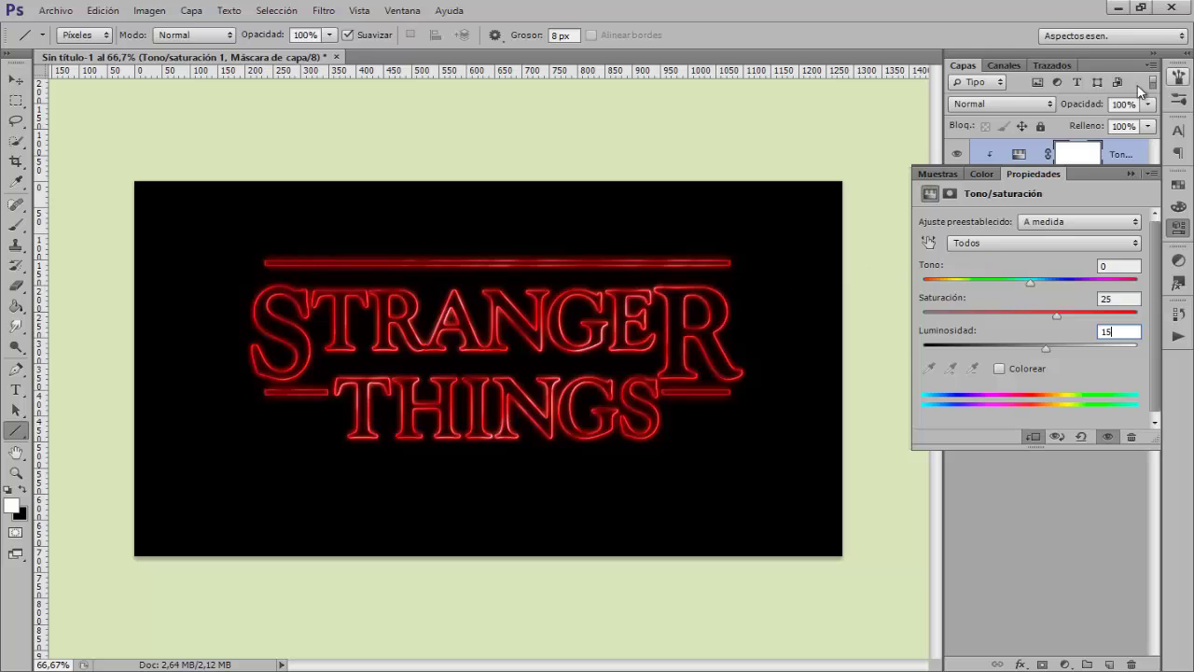
{"action": "left_click", "coordinate": [1179, 228]}
{"action": "left_click", "coordinate": [957, 155]}
{"action": "left_click", "coordinate": [958, 154]}
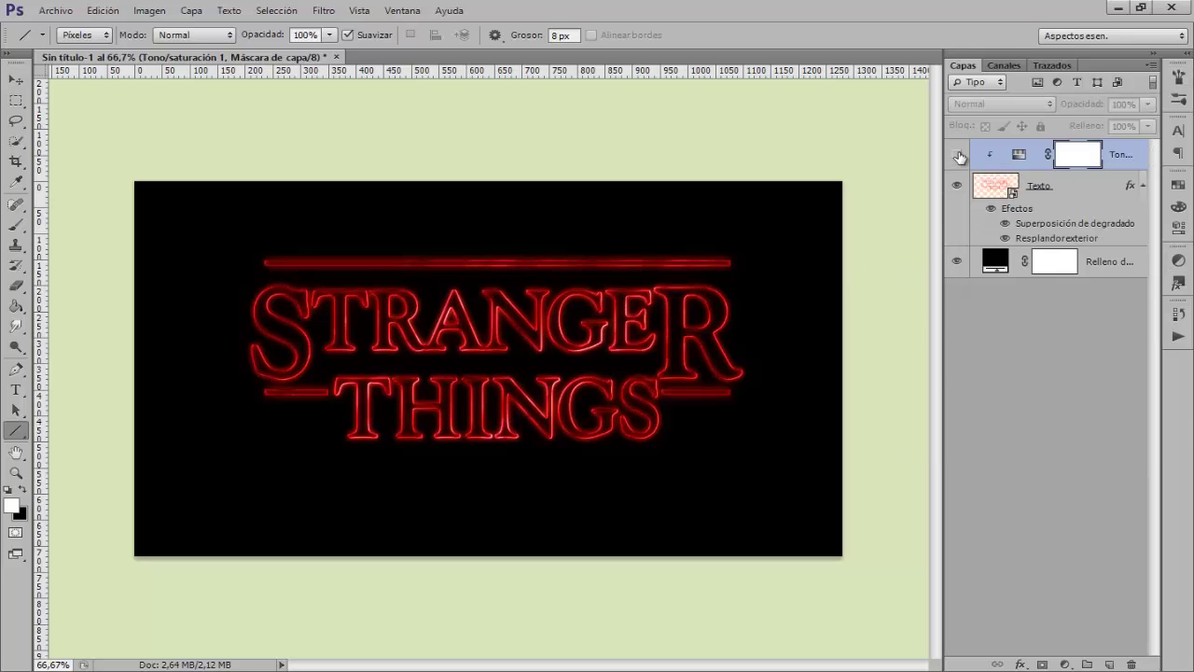
{"action": "left_click", "coordinate": [958, 155]}
- Add a gradient fill layer above the Hue/Saturation adjustment using the preset Stranger Things - Degradado texto
{"action": "left_click", "coordinate": [1064, 664]}
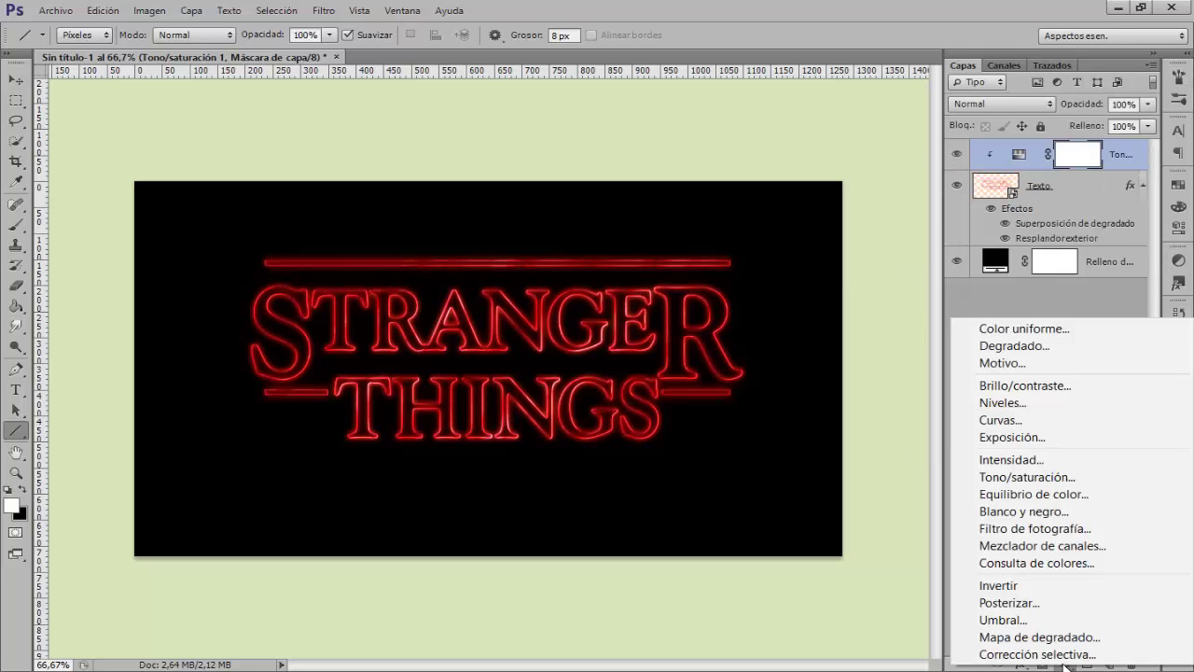
{"action": "left_click", "coordinate": [1058, 345]}
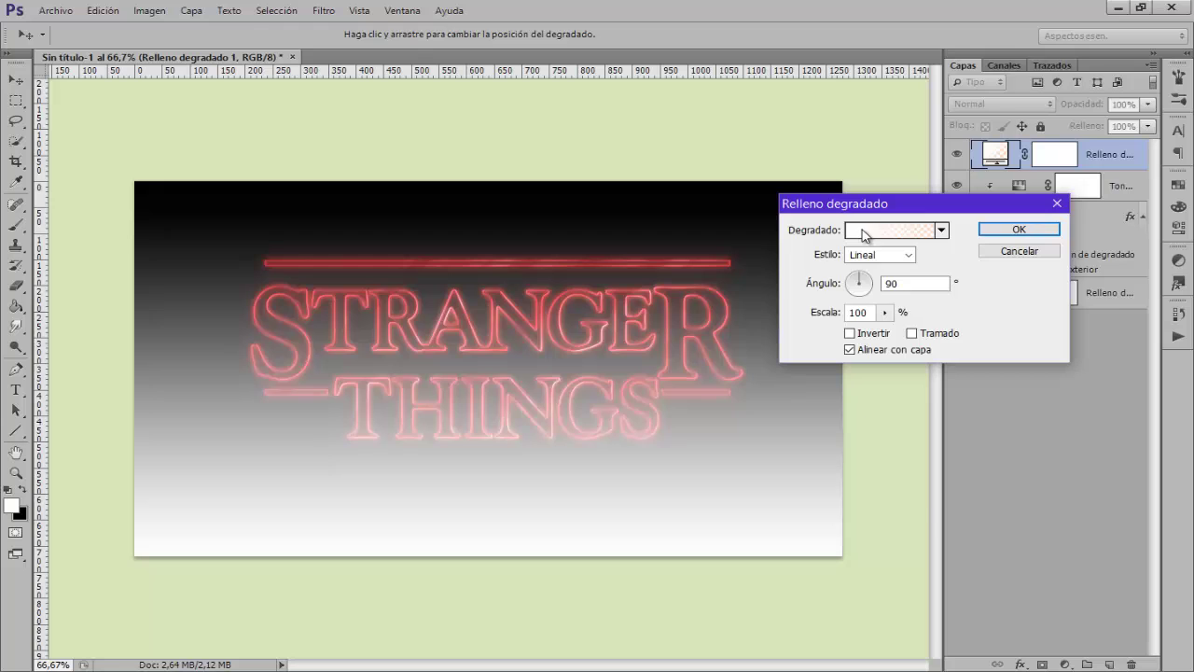
{"action": "left_click", "coordinate": [865, 233]}
{"action": "left_click_drag", "start_coordinate": [993, 192], "coordinate": [994, 235]}
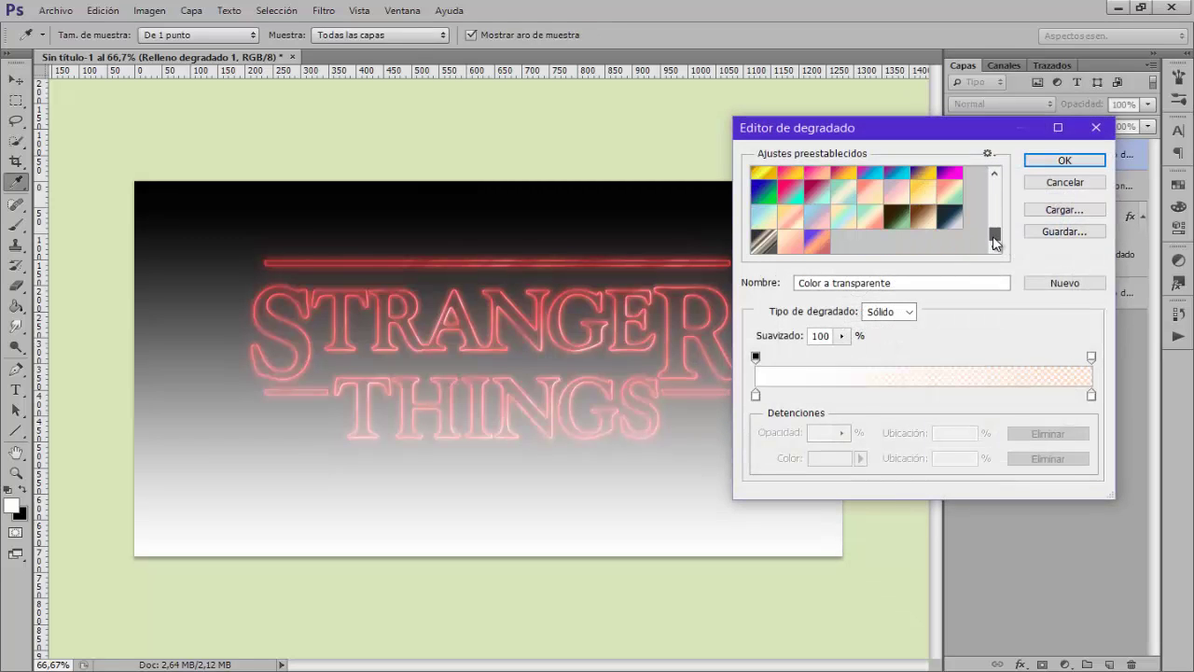
{"action": "left_click", "coordinate": [788, 245]}
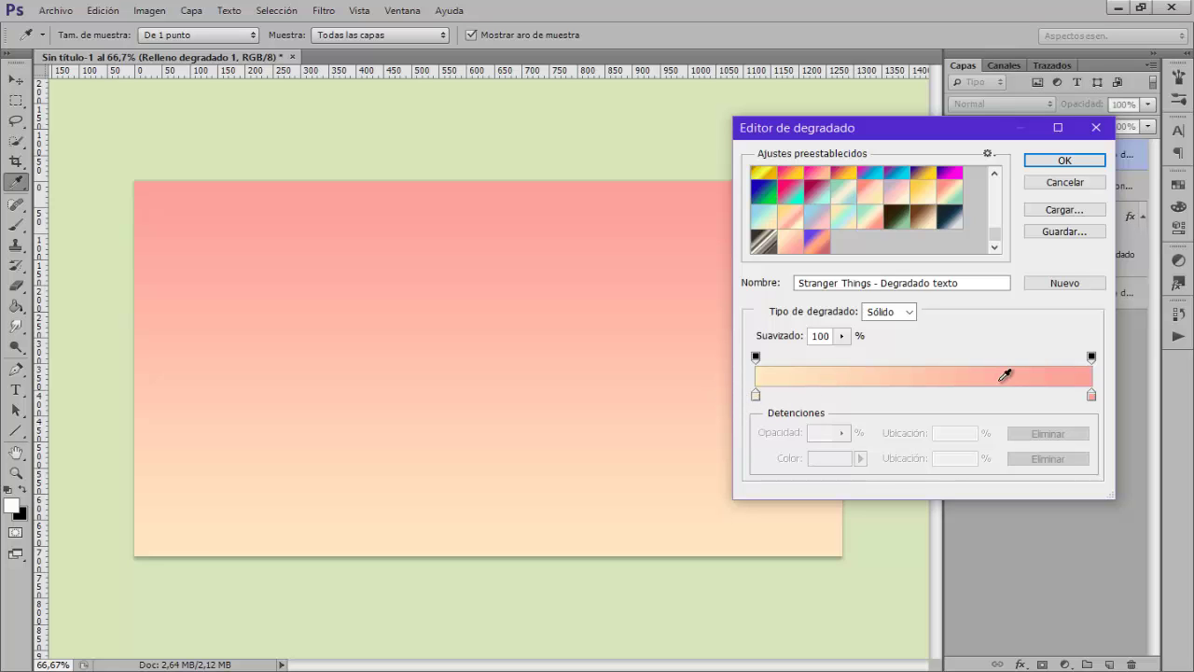
{"action": "left_click", "coordinate": [1062, 162]}
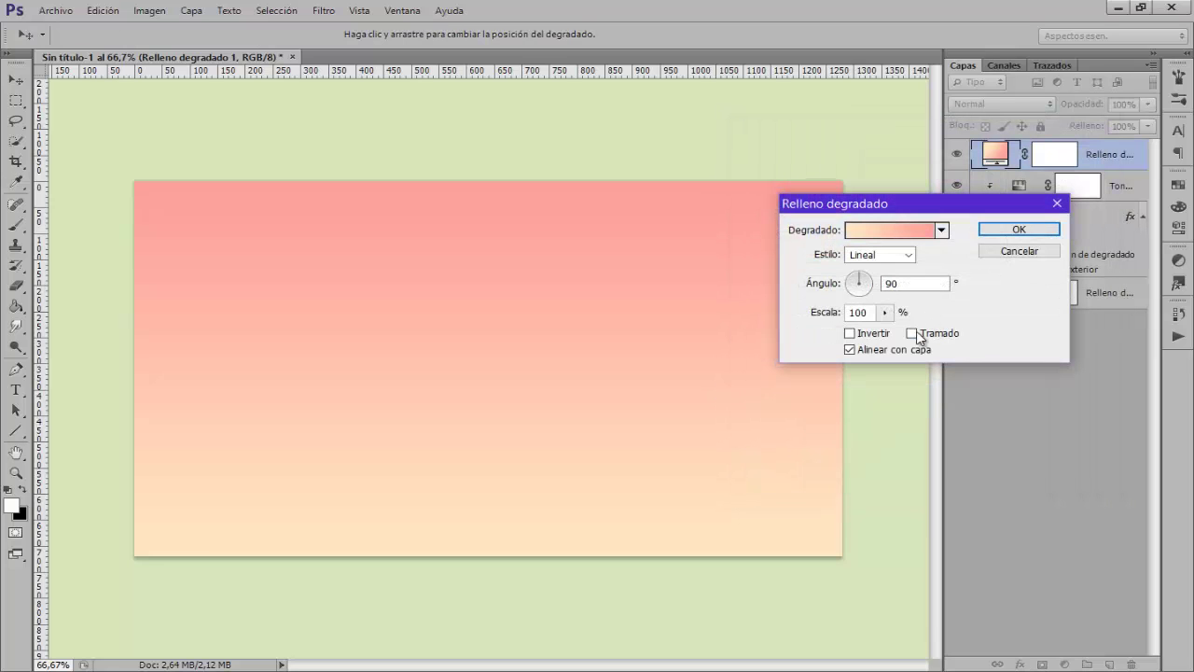
- Give the gradient fill dithering (Tramado), the reflected style (Reflejado) and an angle of 135°
{"action": "left_click", "coordinate": [912, 336]}
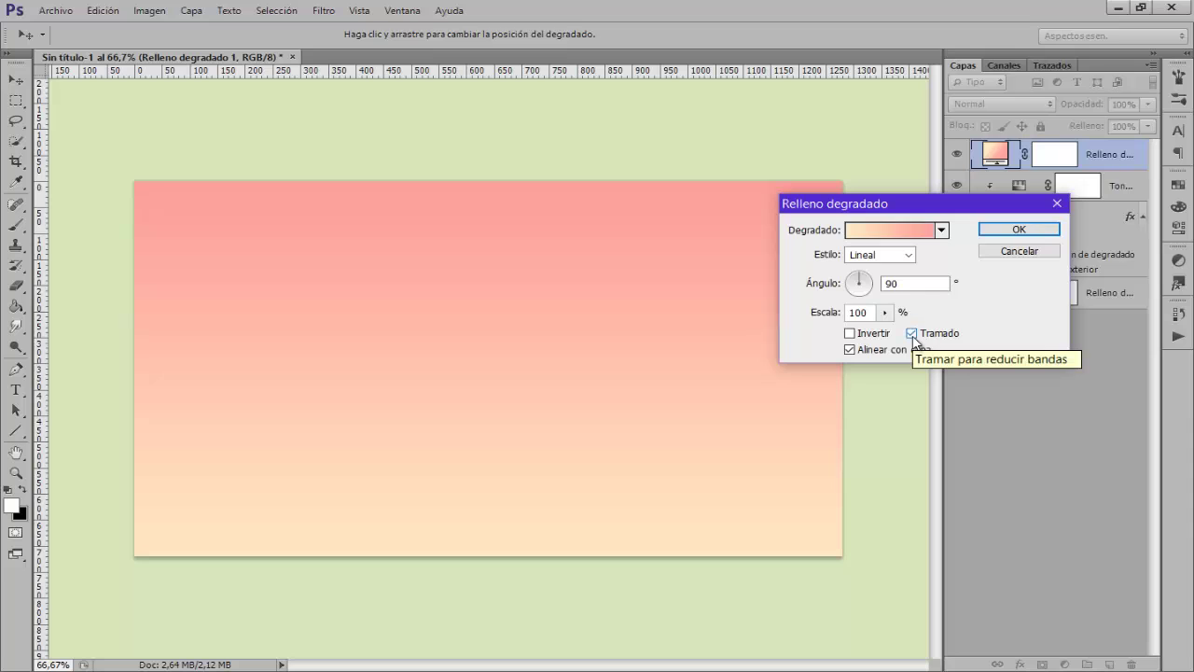
{"action": "left_click", "coordinate": [866, 258]}
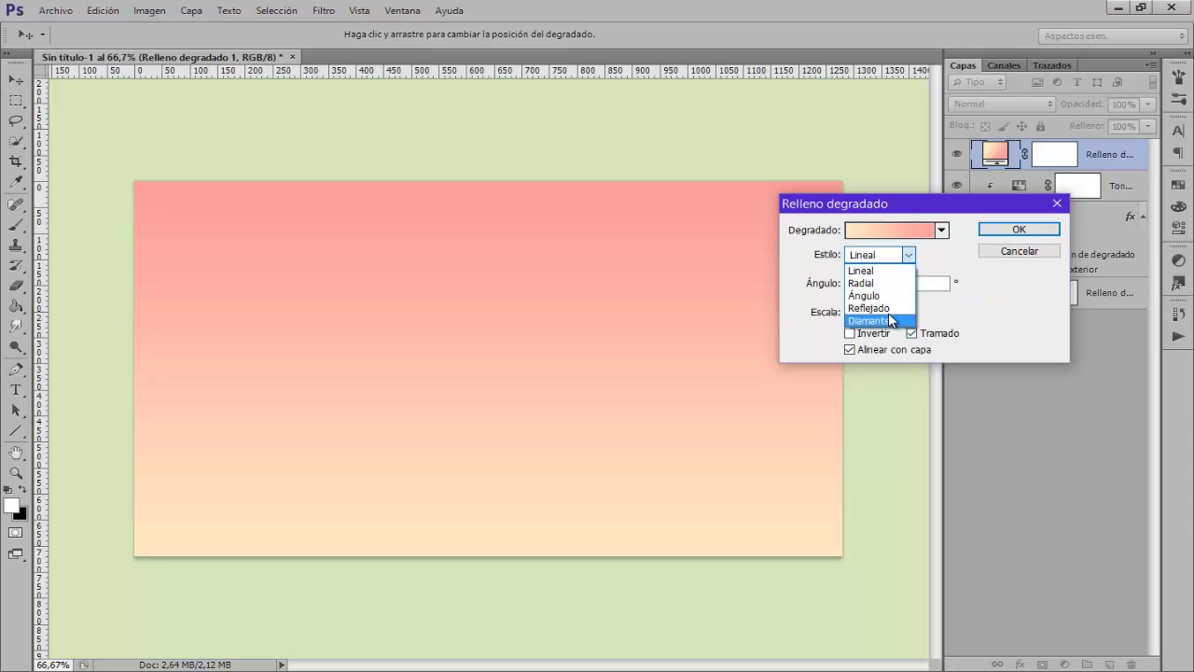
{"action": "left_click", "coordinate": [877, 308]}
{"action": "double_click", "coordinate": [891, 284]}
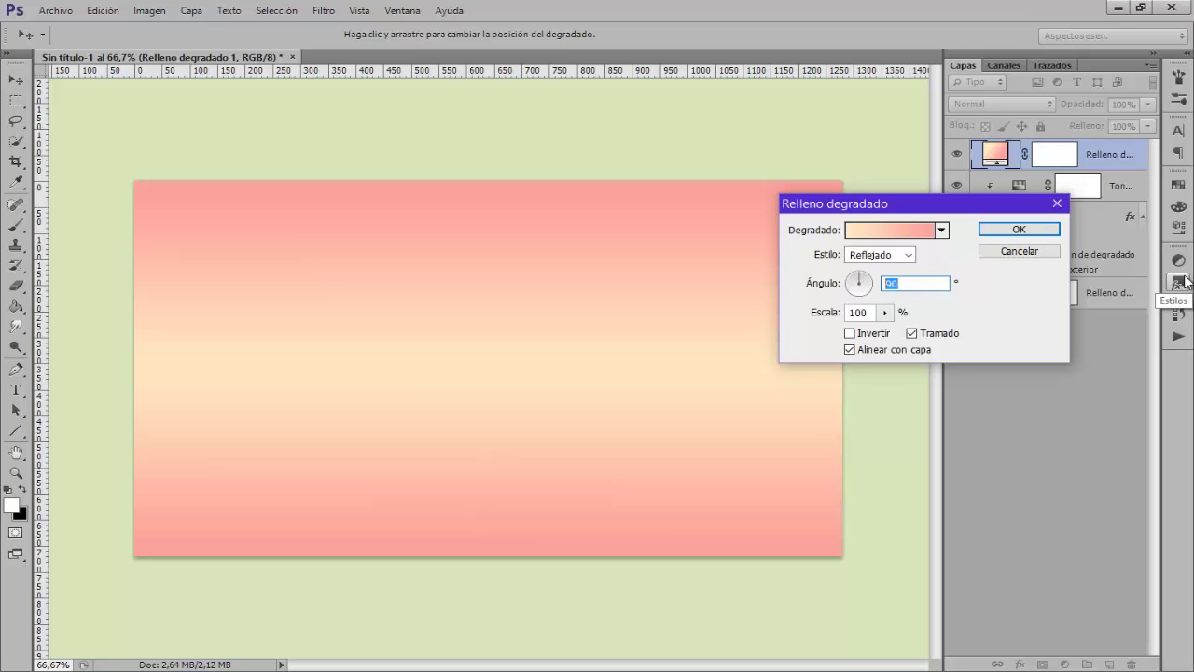
{"action": "type", "text": "135"}
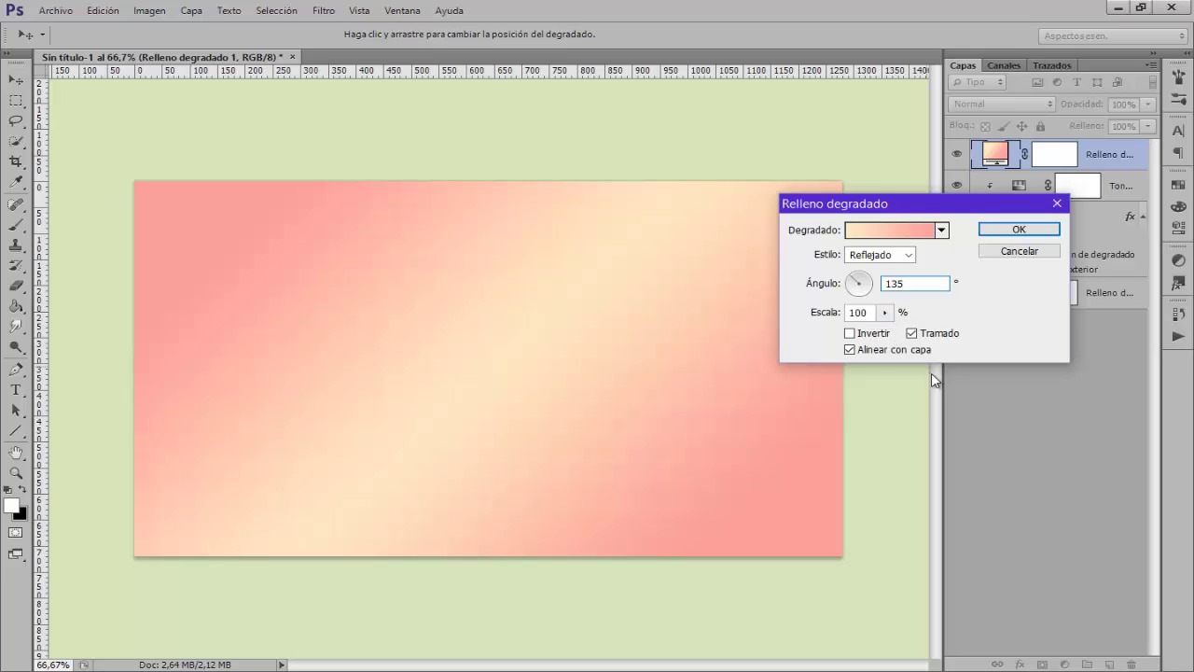
{"action": "left_click", "coordinate": [1014, 233]}
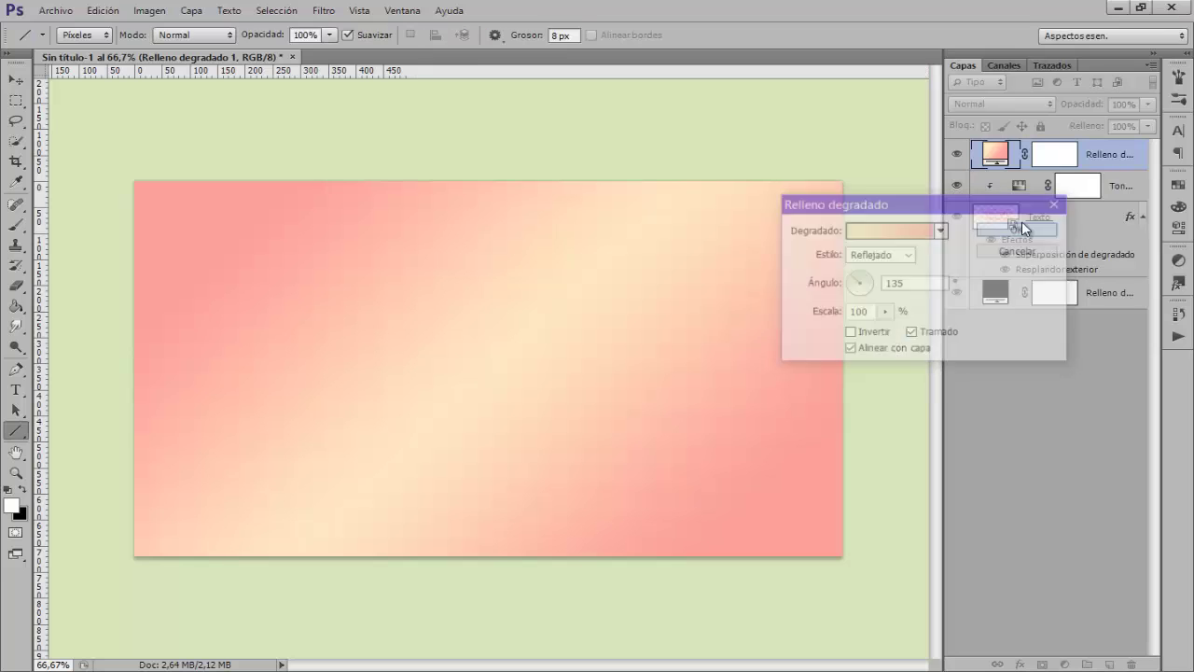
- Set the gradient fill layer's blend mode to Soft Light (Luz suave) and clip it to the Texto layer
{"action": "left_click", "coordinate": [977, 104]}
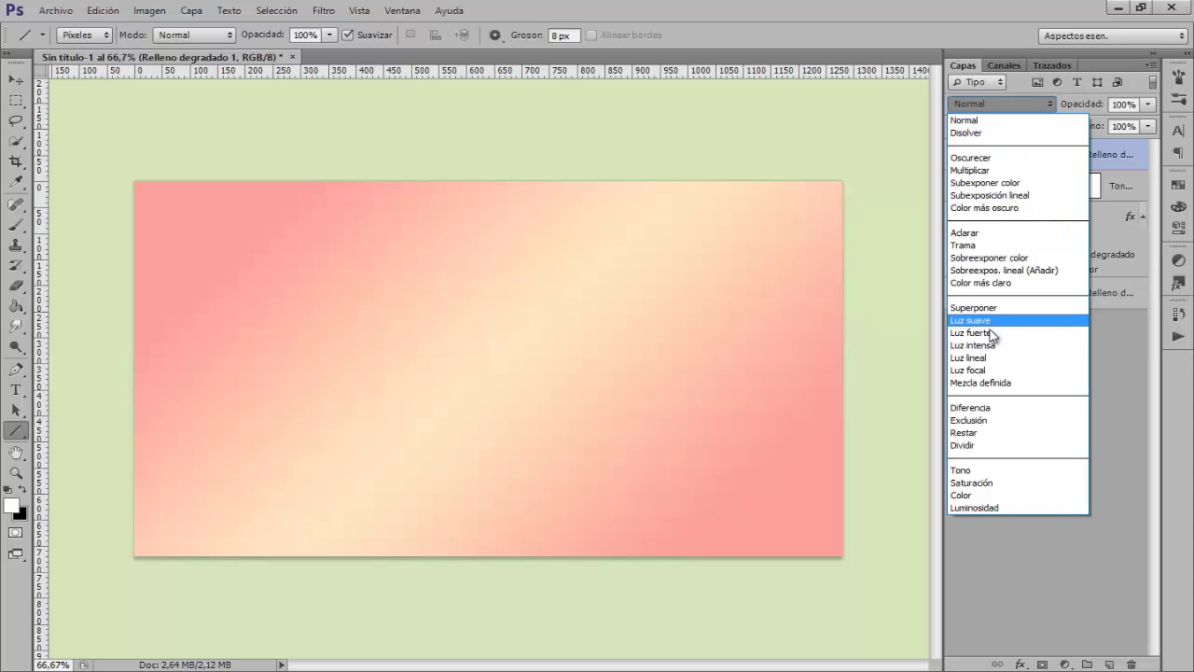
{"action": "key", "text": "Escape"}
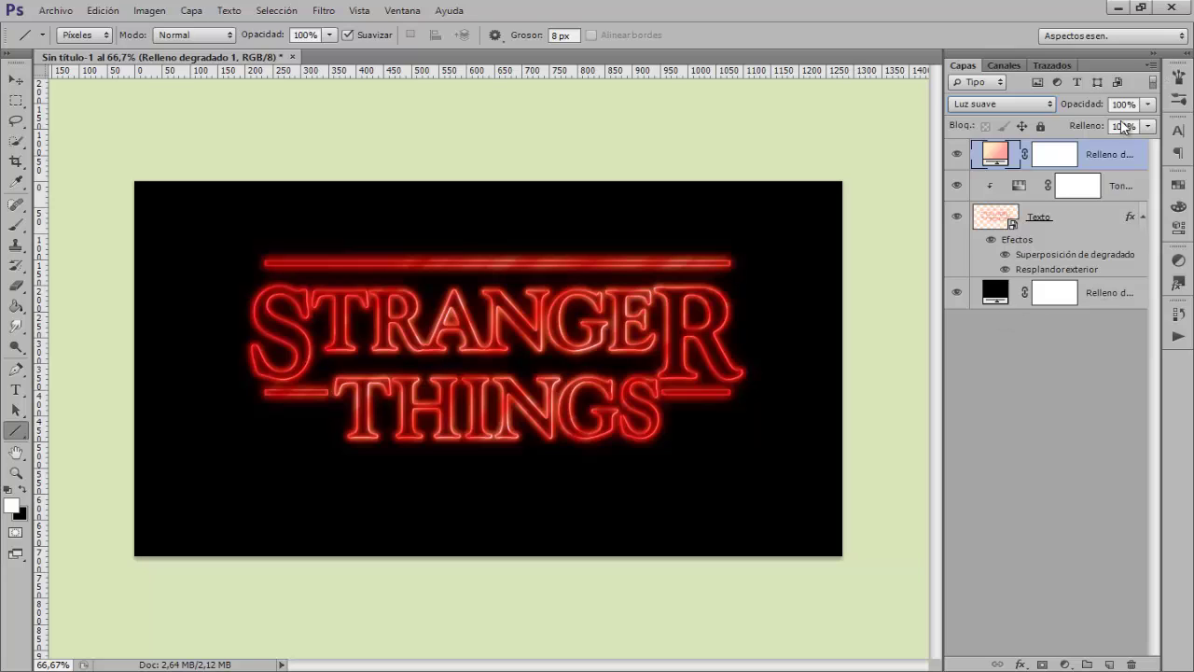
{"action": "left_click", "coordinate": [956, 154]}
{"action": "left_click", "coordinate": [956, 154]}
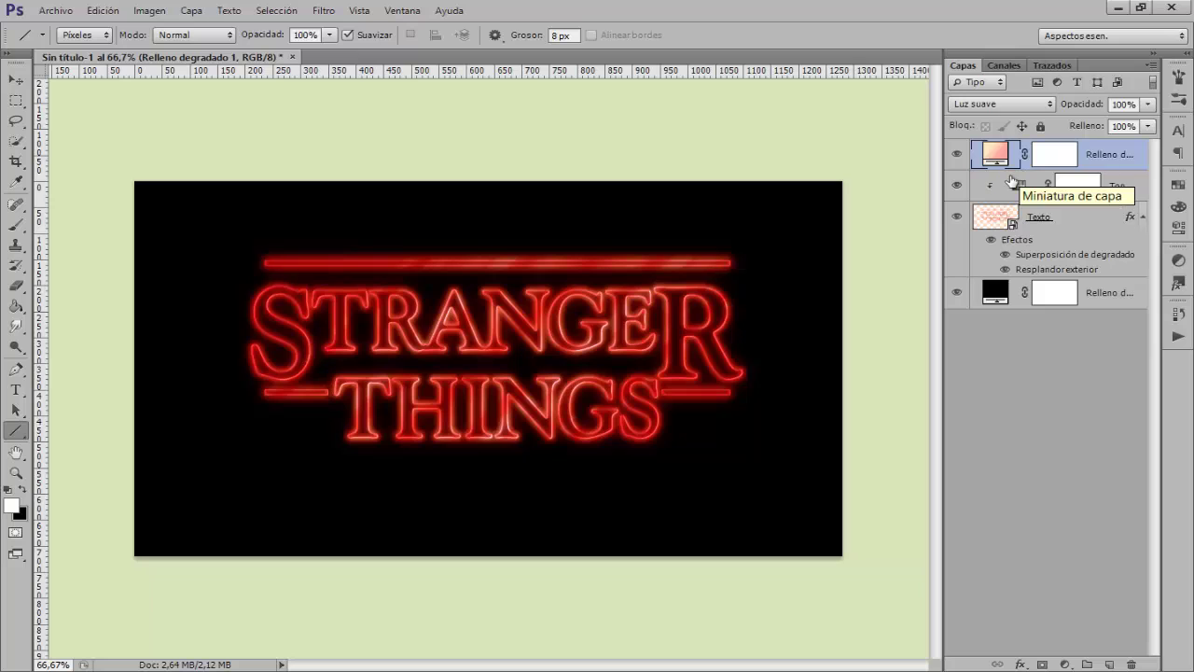
{"action": "key", "text": "alt"}
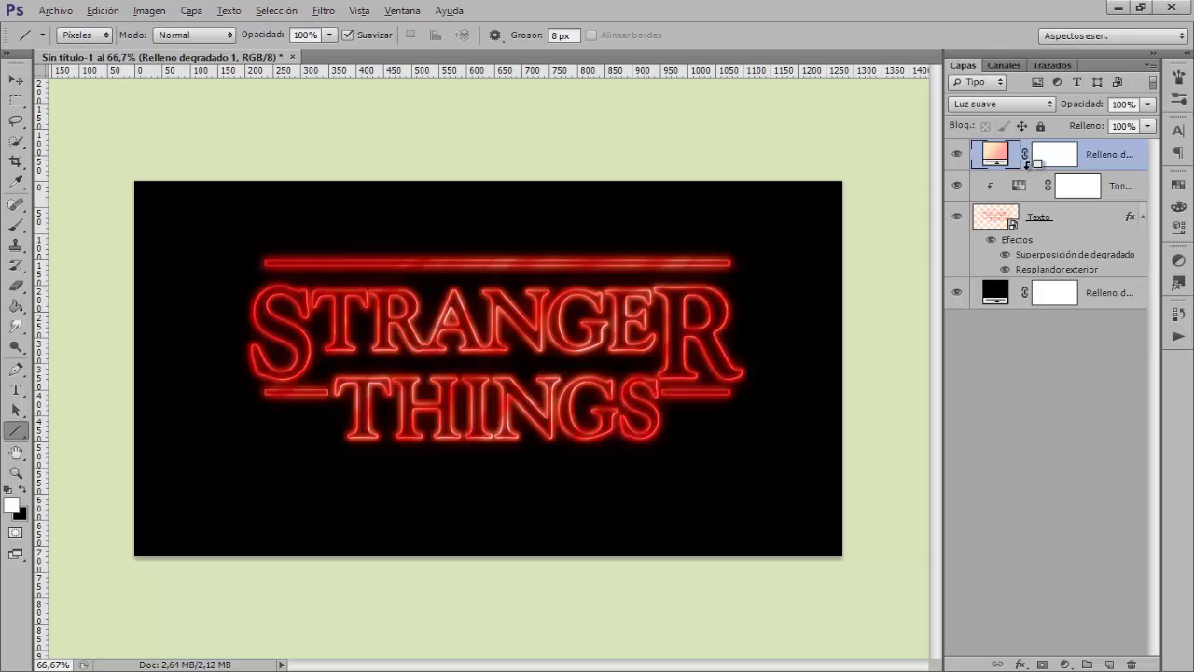
{"action": "left_click", "coordinate": [1026, 166], "text": "alt"}
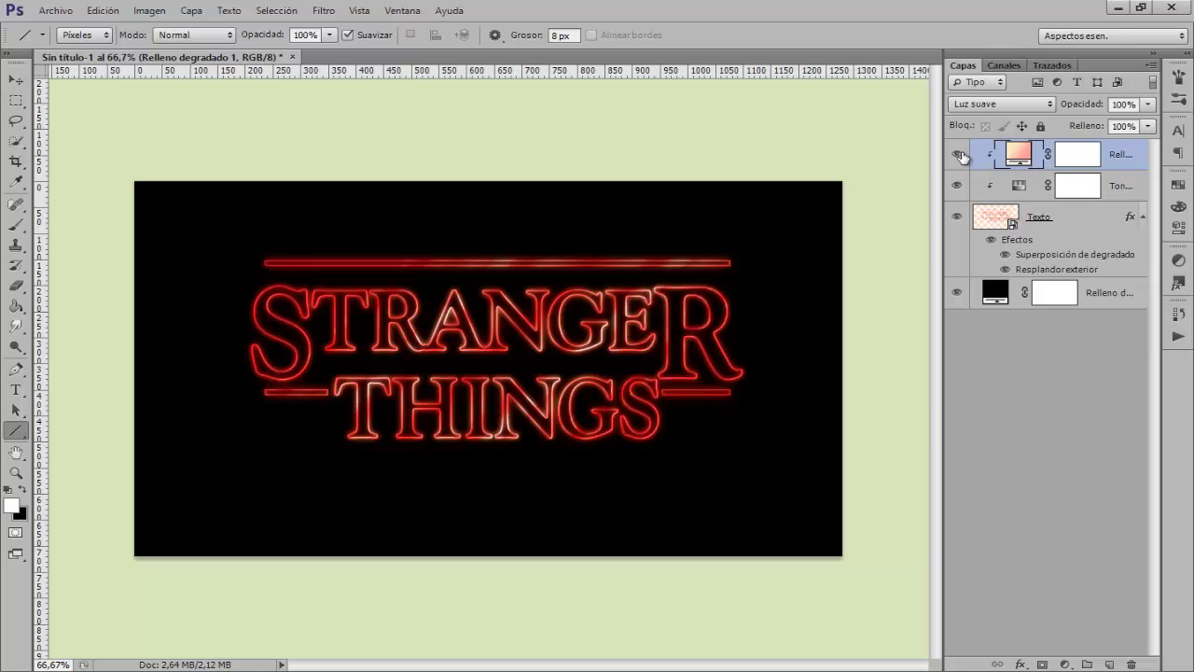
- Compare the logo with and without the clipped gradient fill, and set that layer's opacity to 50%
{"action": "left_click", "coordinate": [957, 155]}
{"action": "left_click", "coordinate": [957, 156]}
{"action": "left_click", "coordinate": [957, 157]}
{"action": "left_click", "coordinate": [957, 157]}
{"action": "left_click", "coordinate": [957, 157]}
{"action": "mouse_move", "coordinate": [1091, 103]}
{"action": "left_mouse_down"}
{"action": "mouse_move", "coordinate": [1054, 103]}
{"action": "mouse_move", "coordinate": [1072, 105]}
{"action": "left_mouse_up"}
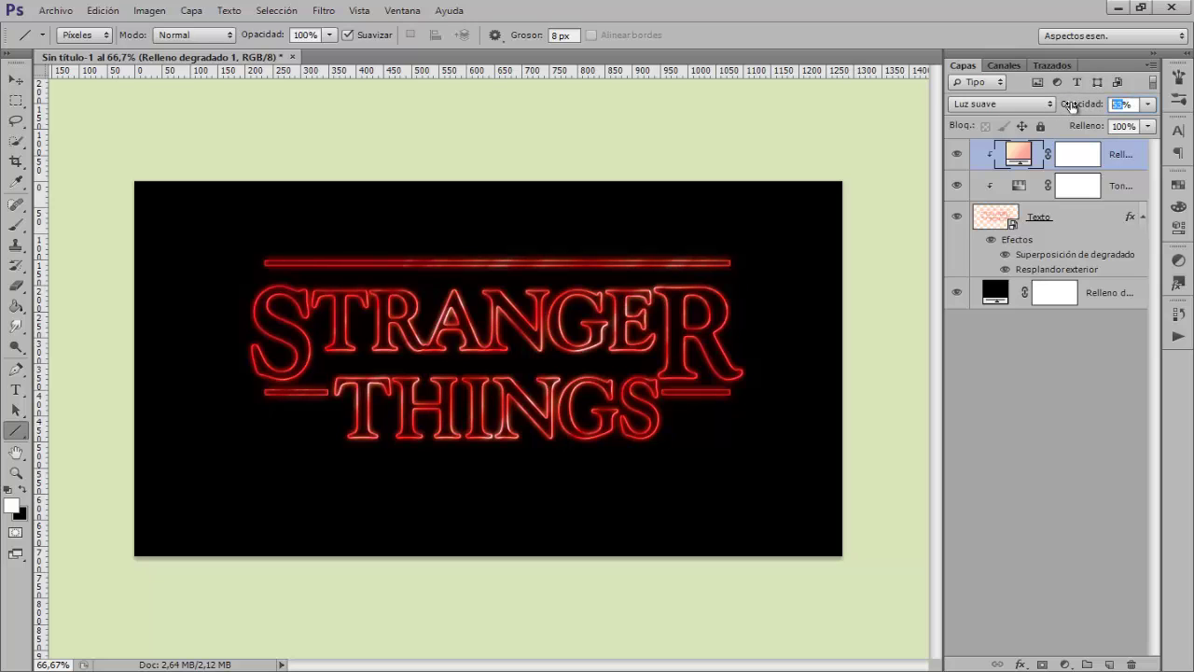
{"action": "left_click", "coordinate": [987, 157], "text": "alt"}
- Add a second gradient fill layer on top using the preset Stranger Things - Degradado final
{"action": "left_click", "coordinate": [1063, 664]}
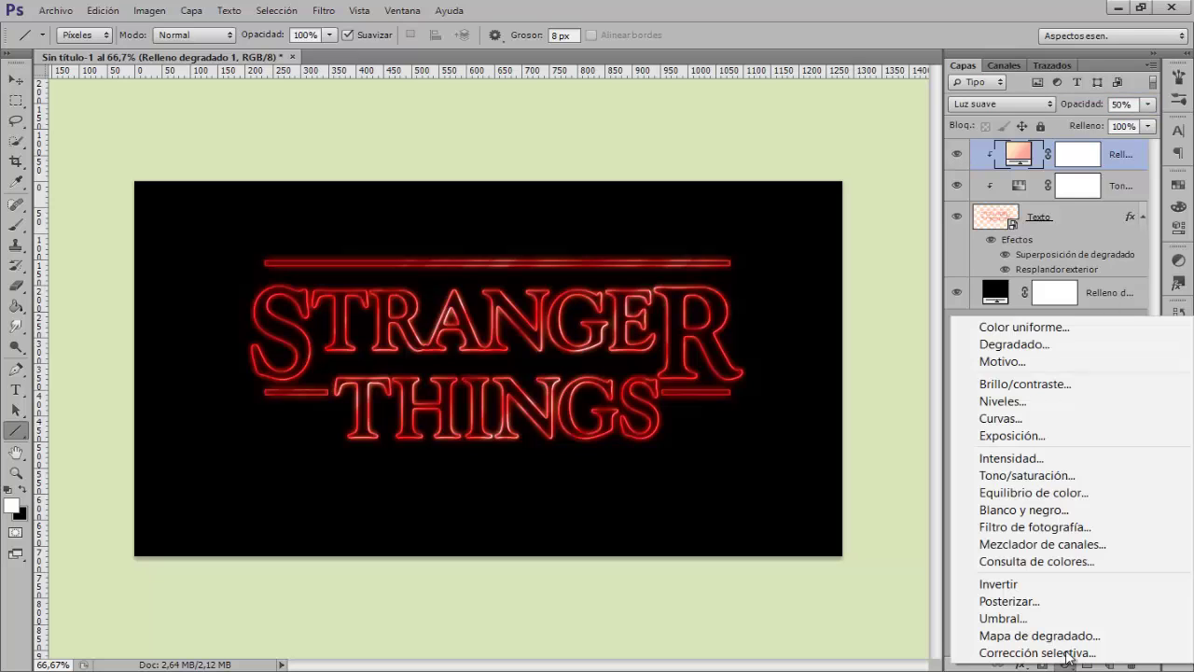
{"action": "left_click", "coordinate": [1034, 349]}
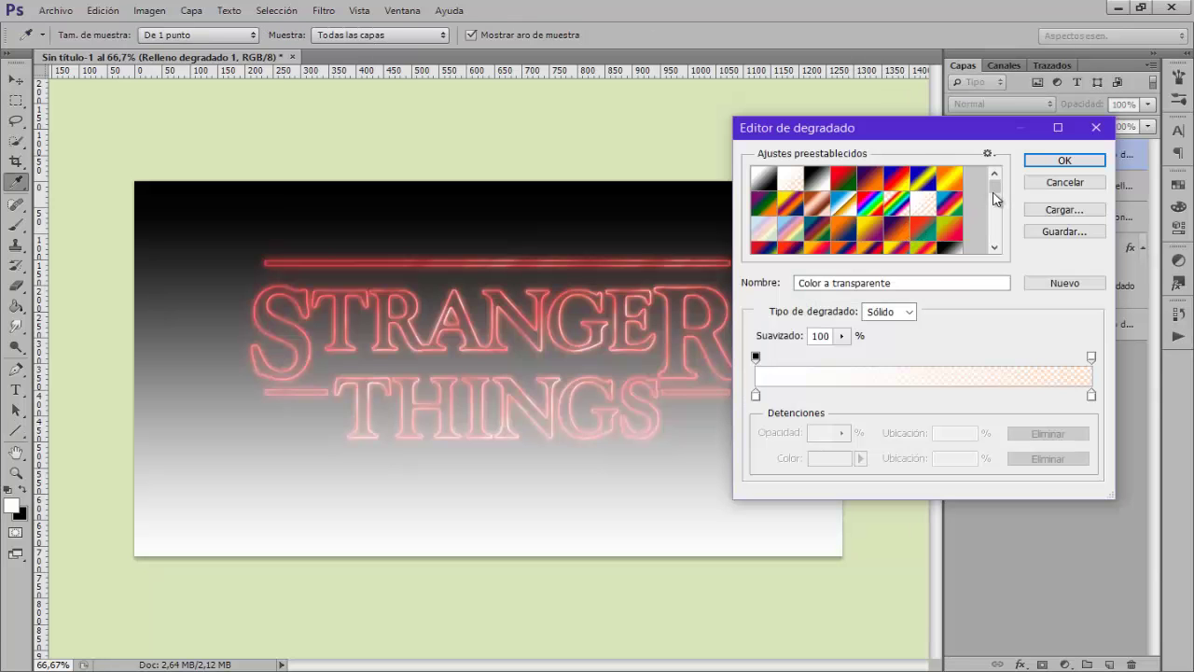
{"action": "left_click_drag", "start_coordinate": [996, 191], "coordinate": [996, 252]}
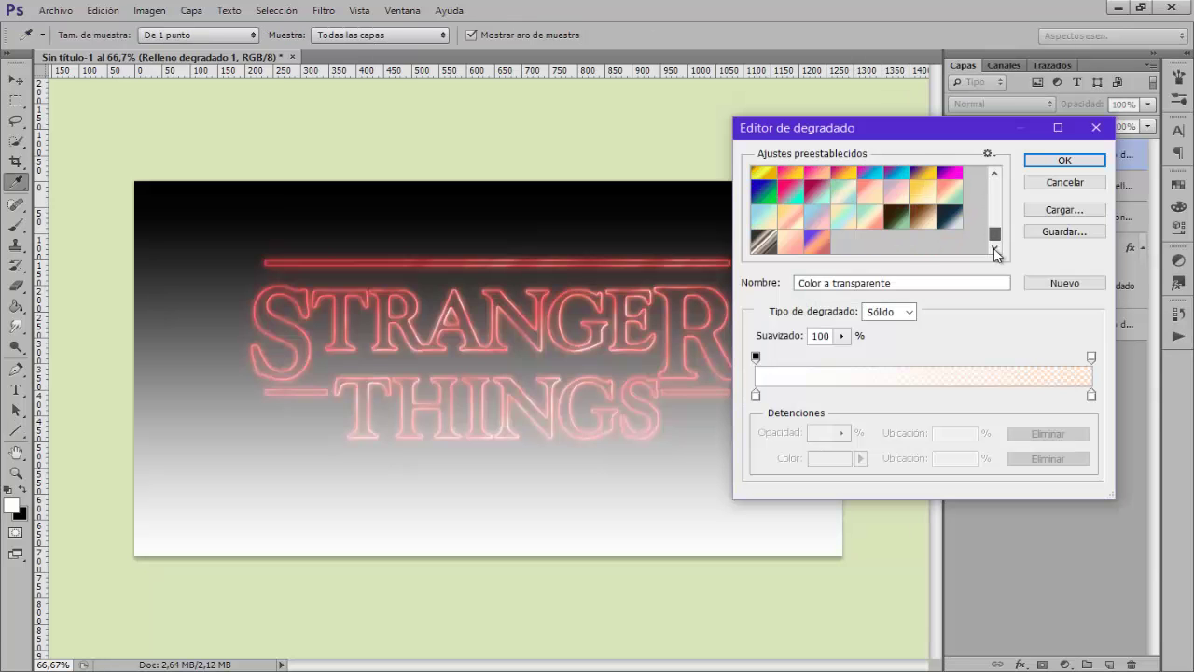
{"action": "left_click", "coordinate": [822, 242]}
{"action": "left_click", "coordinate": [1064, 161]}
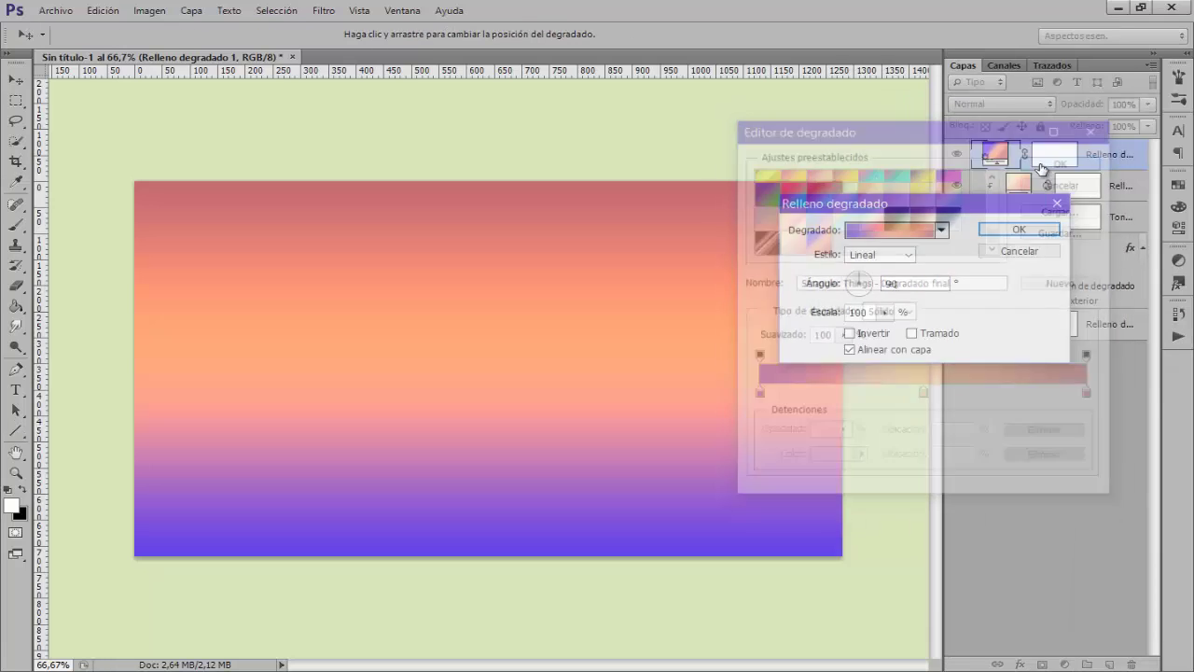
- Set the second gradient fill to the reflected style (Reflejado), an angle of 155° and a scale of 55%
{"action": "left_click", "coordinate": [904, 255]}
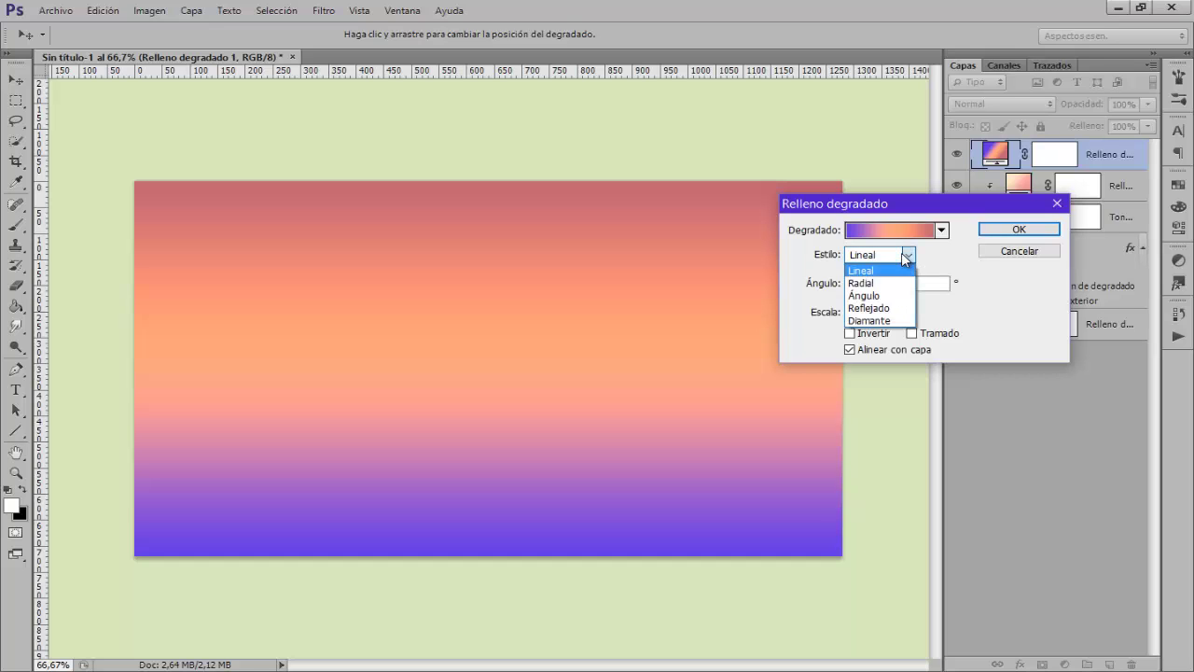
{"action": "left_click", "coordinate": [885, 309]}
{"action": "key", "text": "Tab"}
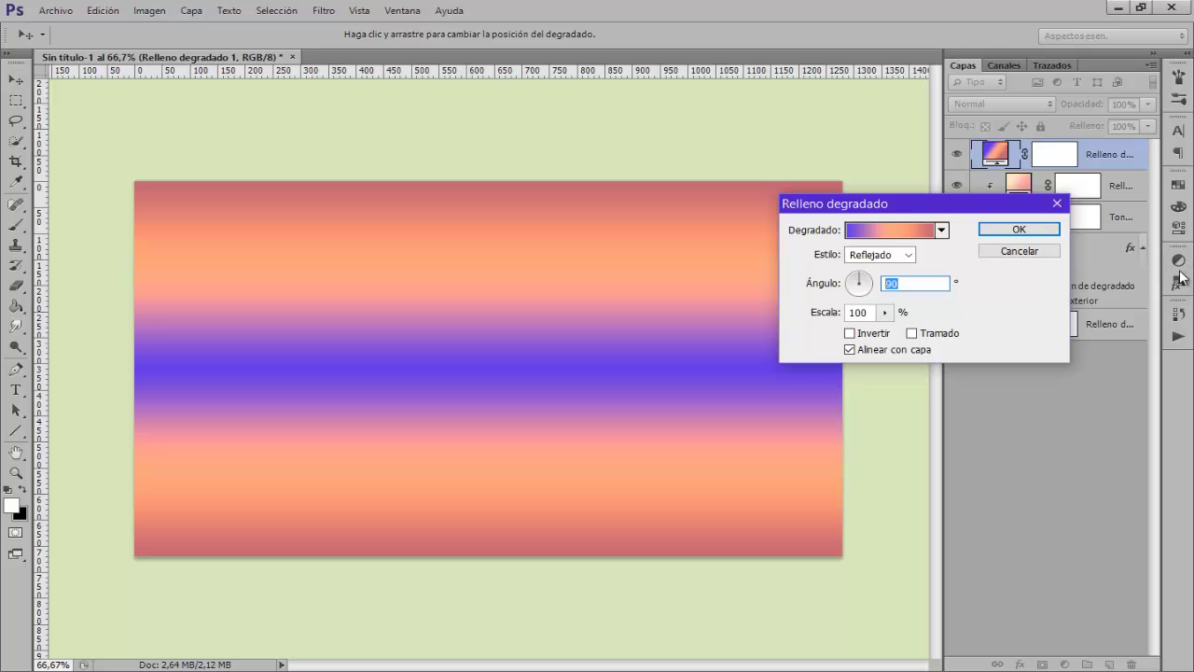
{"action": "type", "text": "155"}
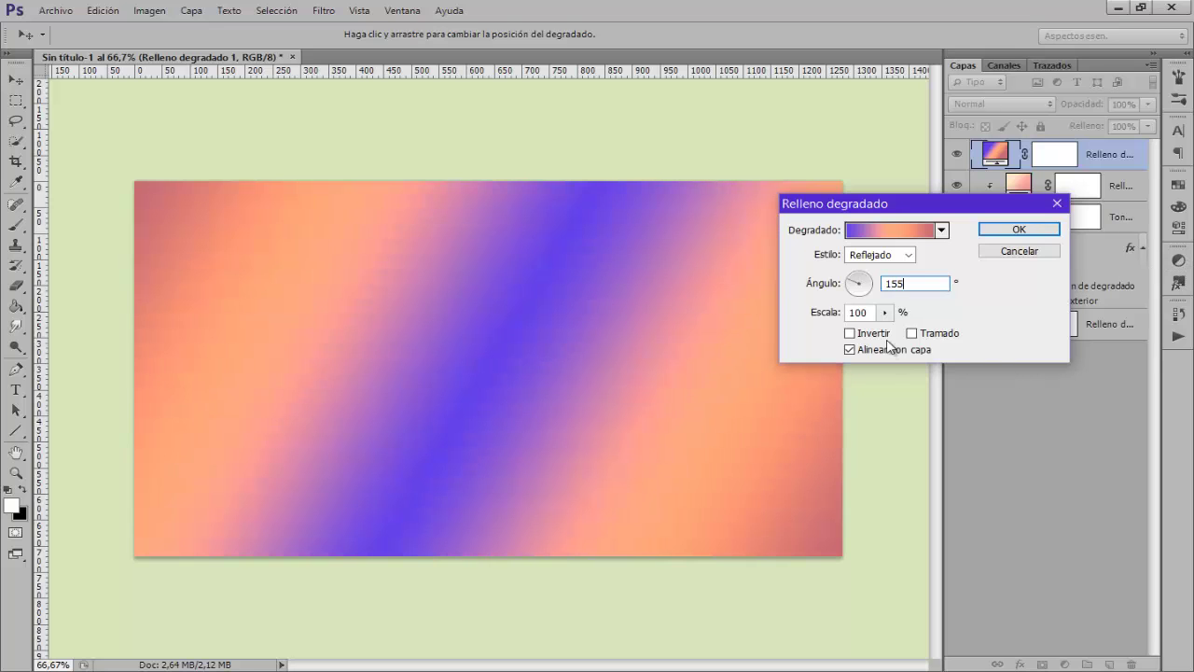
{"action": "left_click", "coordinate": [863, 312]}
{"action": "type", "text": "55"}
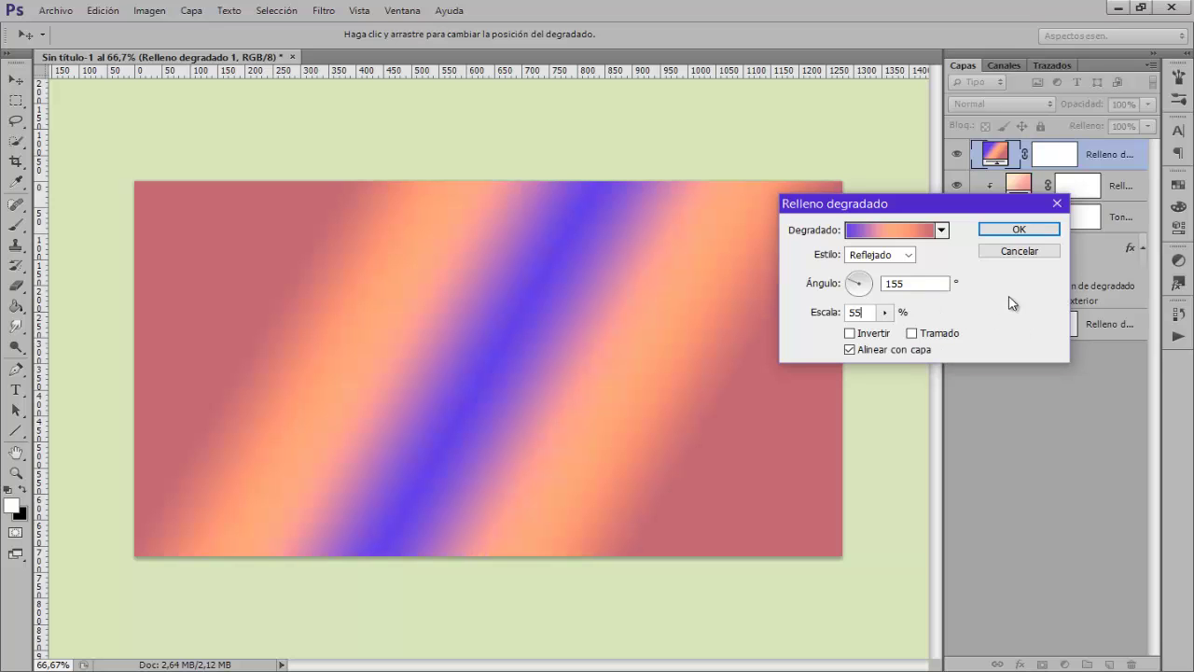
{"action": "left_click", "coordinate": [1048, 232]}
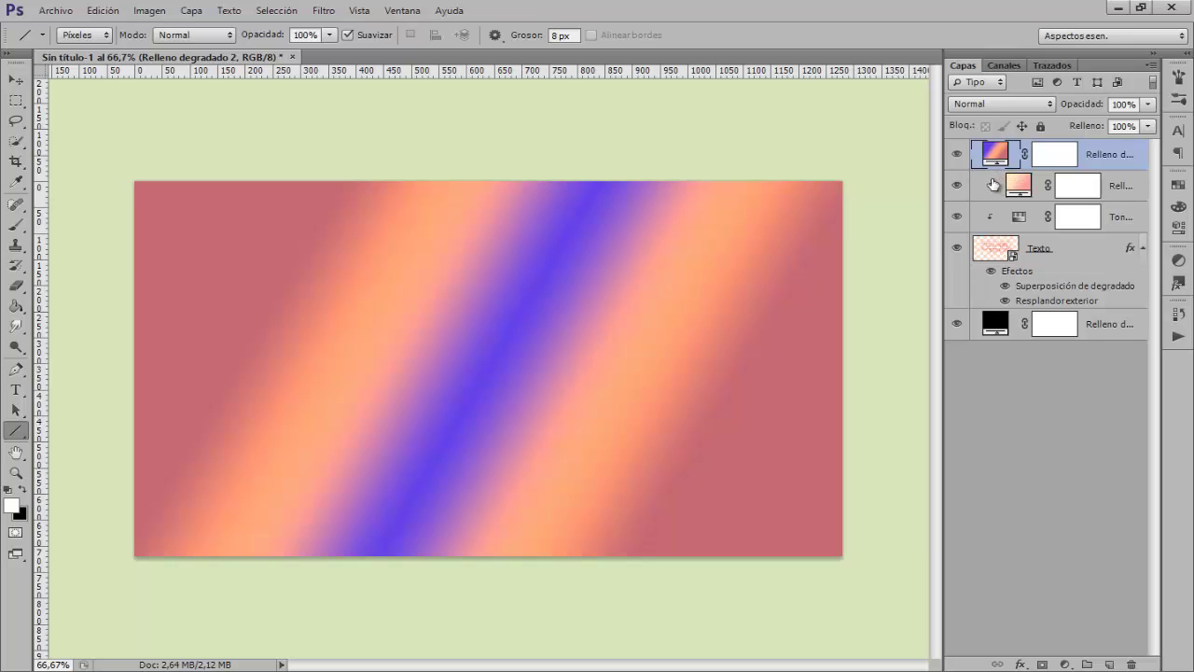
- Clip the second gradient fill to the Texto layer, with the Color blend mode and 10% opacity
{"action": "left_click", "coordinate": [994, 167], "text": "alt"}
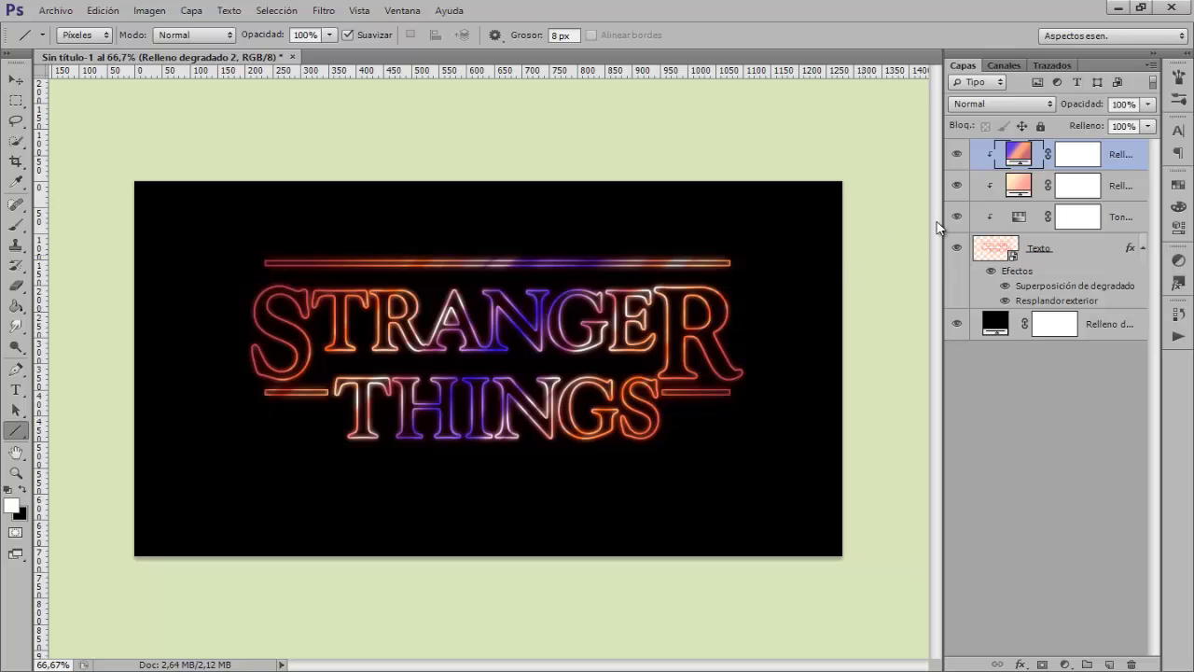
{"action": "left_click", "coordinate": [1000, 102]}
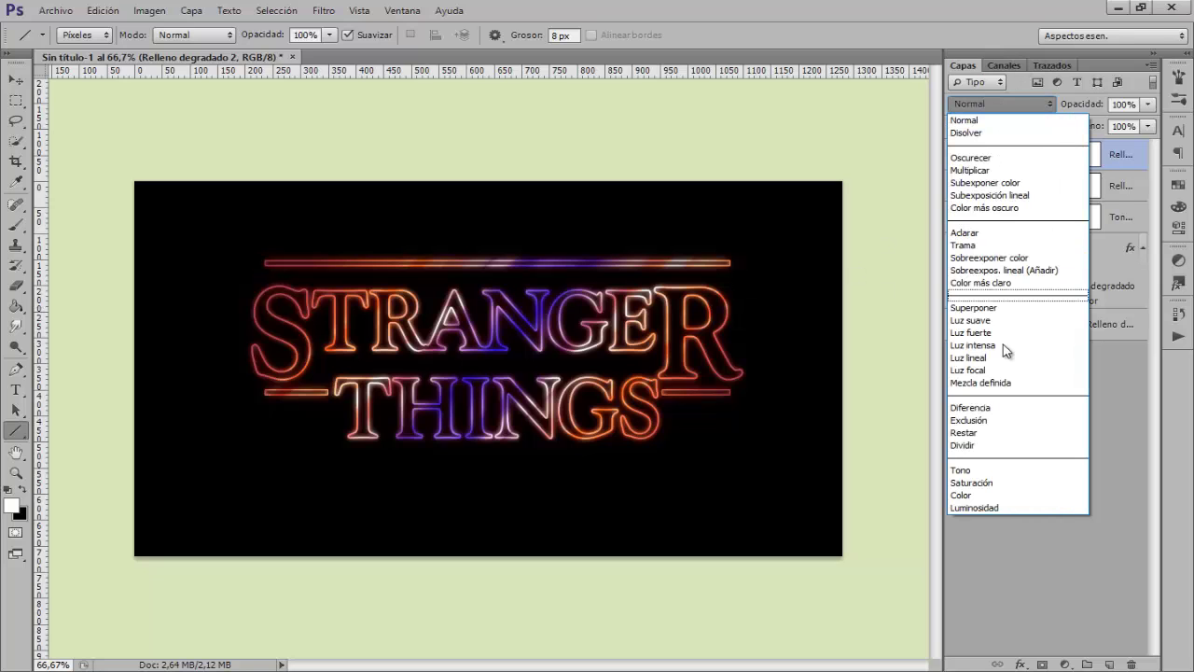
{"action": "left_click", "coordinate": [986, 493]}
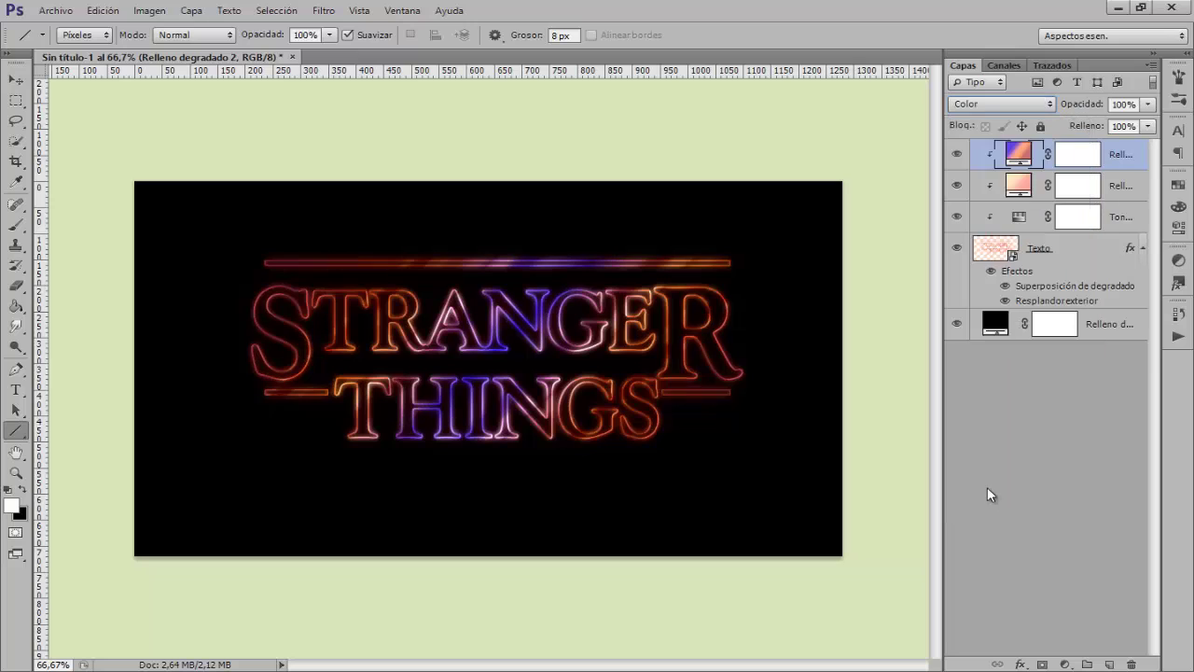
{"action": "left_click", "coordinate": [1112, 105]}
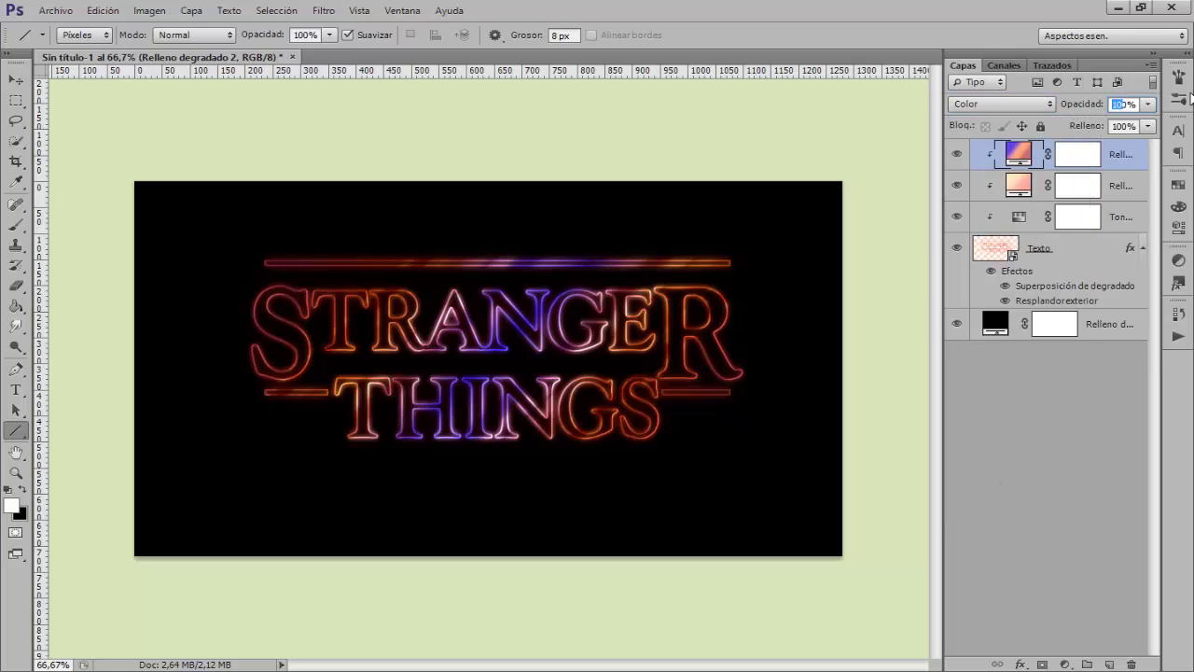
{"action": "type", "text": "1"}
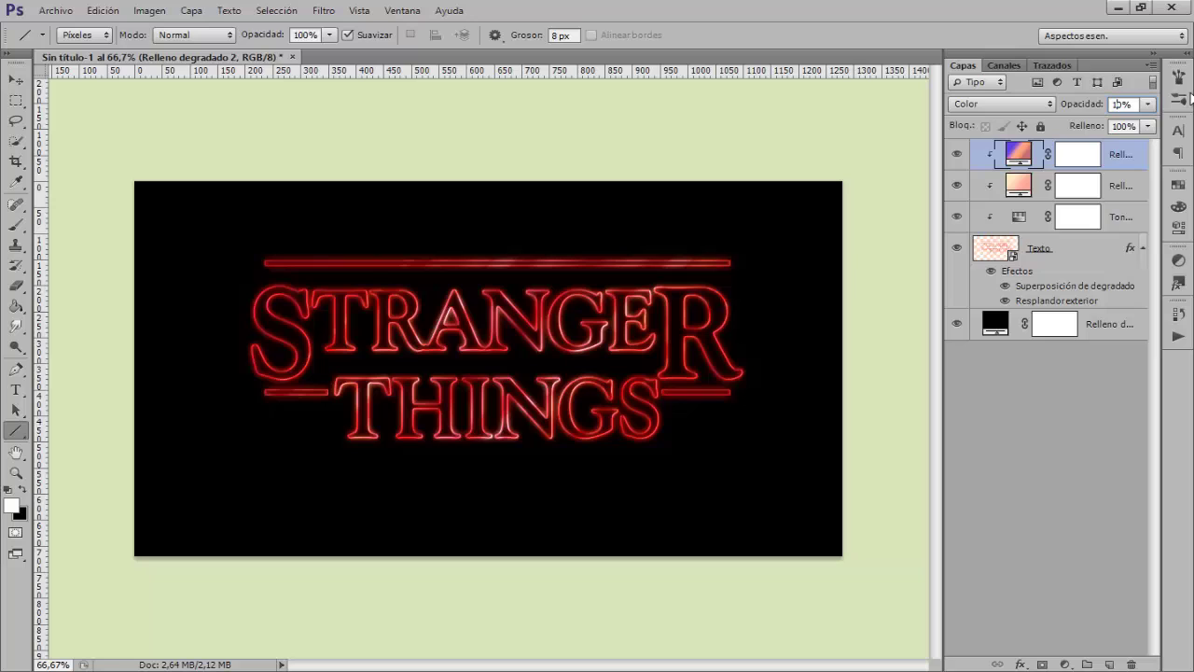
{"action": "left_click", "coordinate": [991, 151], "text": "alt"}
- Add a new empty layer above the gradient fills and name it Focos
{"action": "left_click", "coordinate": [1109, 665]}
{"action": "double_click", "coordinate": [1054, 154]}
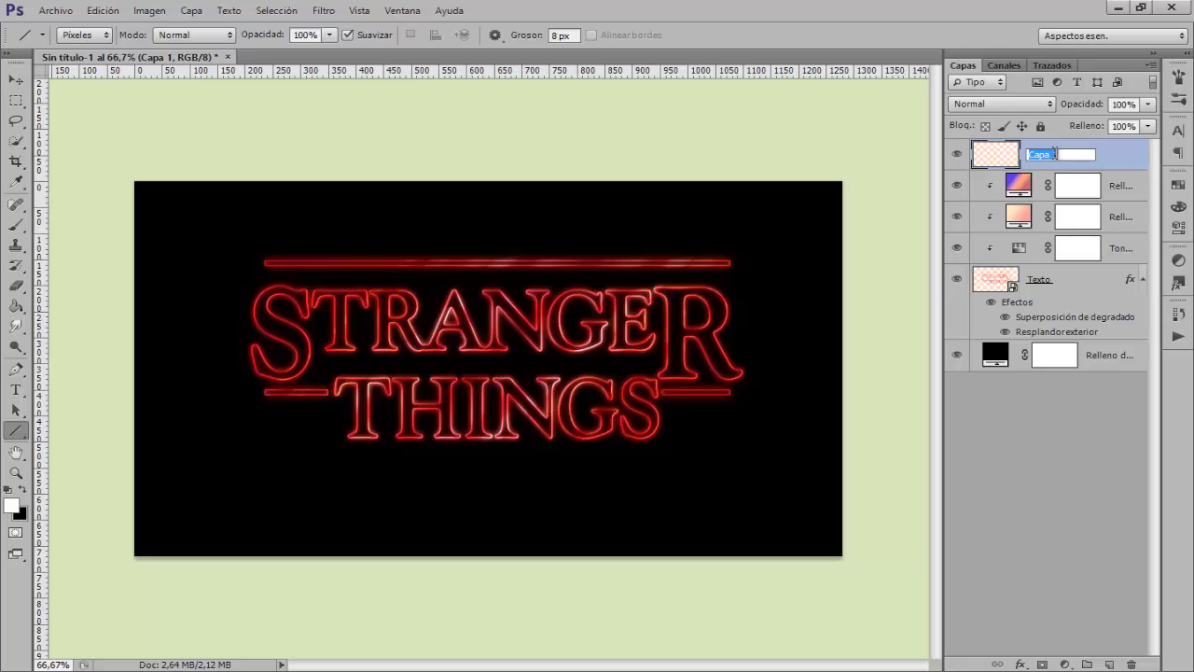
{"action": "type", "text": "Focos"}
- Set the foreground color to the red e4262b, starting from a color sampled on the logo
{"action": "left_click", "coordinate": [11, 505]}
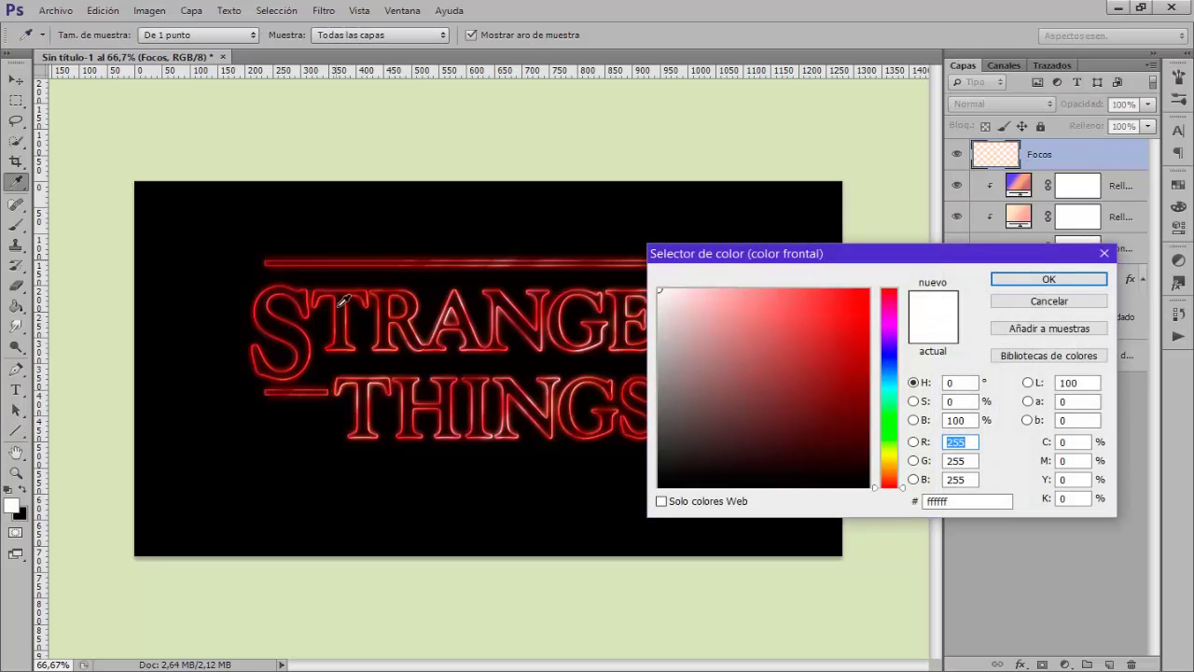
{"action": "left_click", "coordinate": [312, 310]}
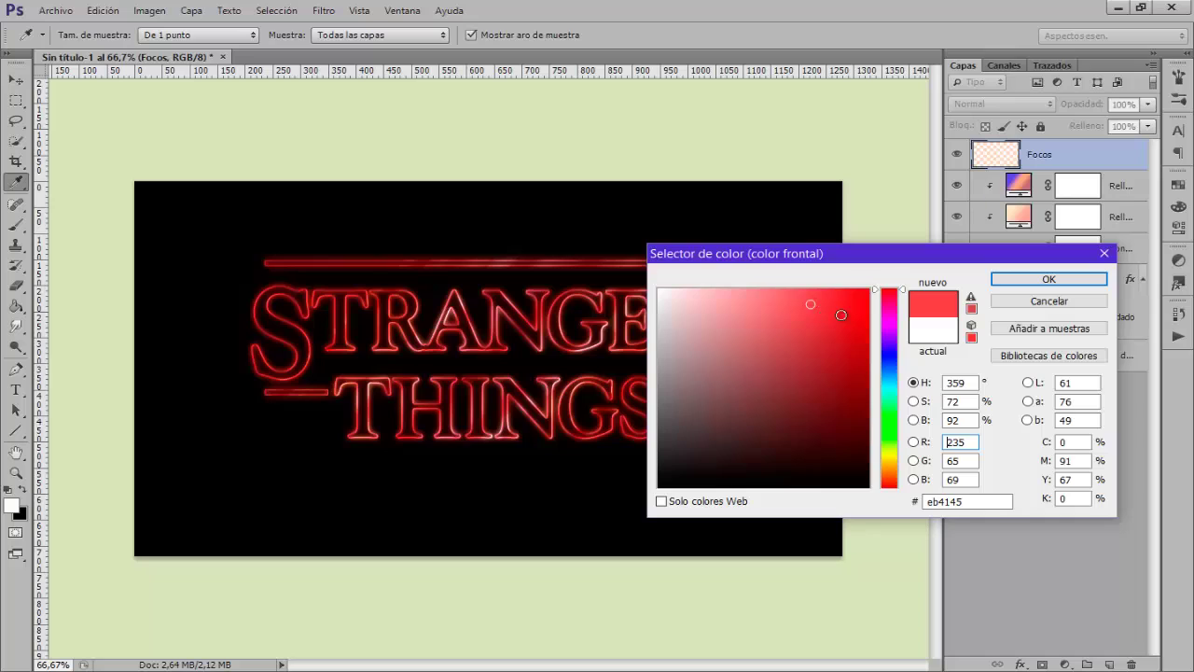
{"action": "left_click", "coordinate": [833, 309]}
{"action": "left_click", "coordinate": [970, 503]}
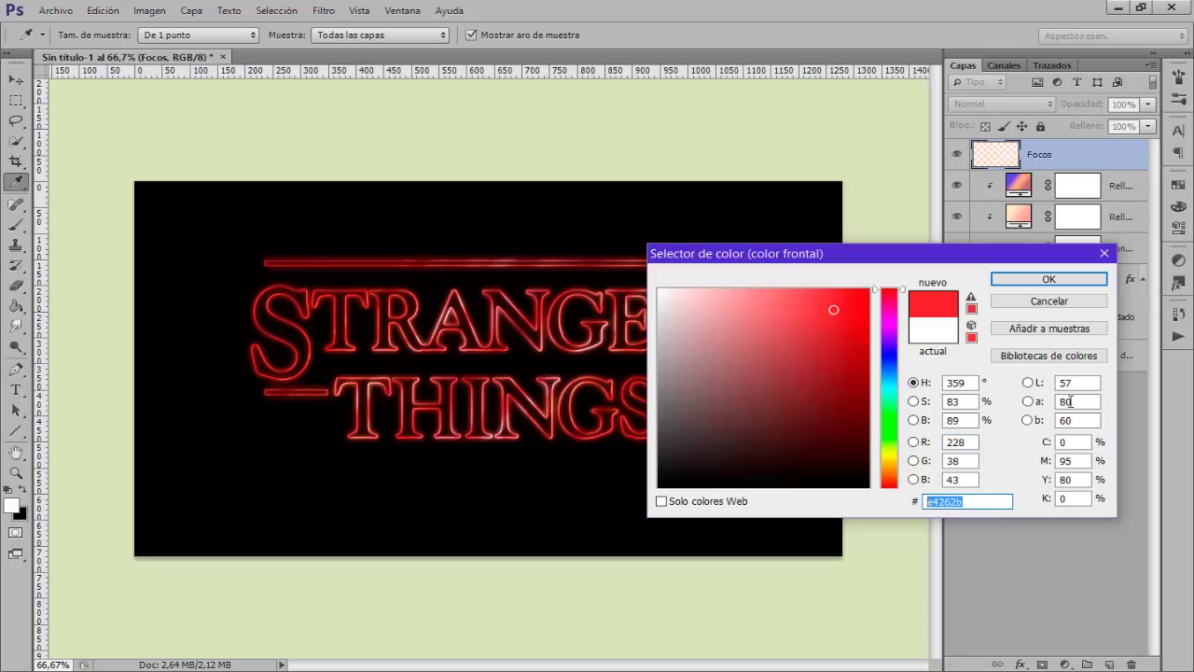
{"action": "left_click", "coordinate": [1052, 277]}
{"action": "key", "text": "u"}
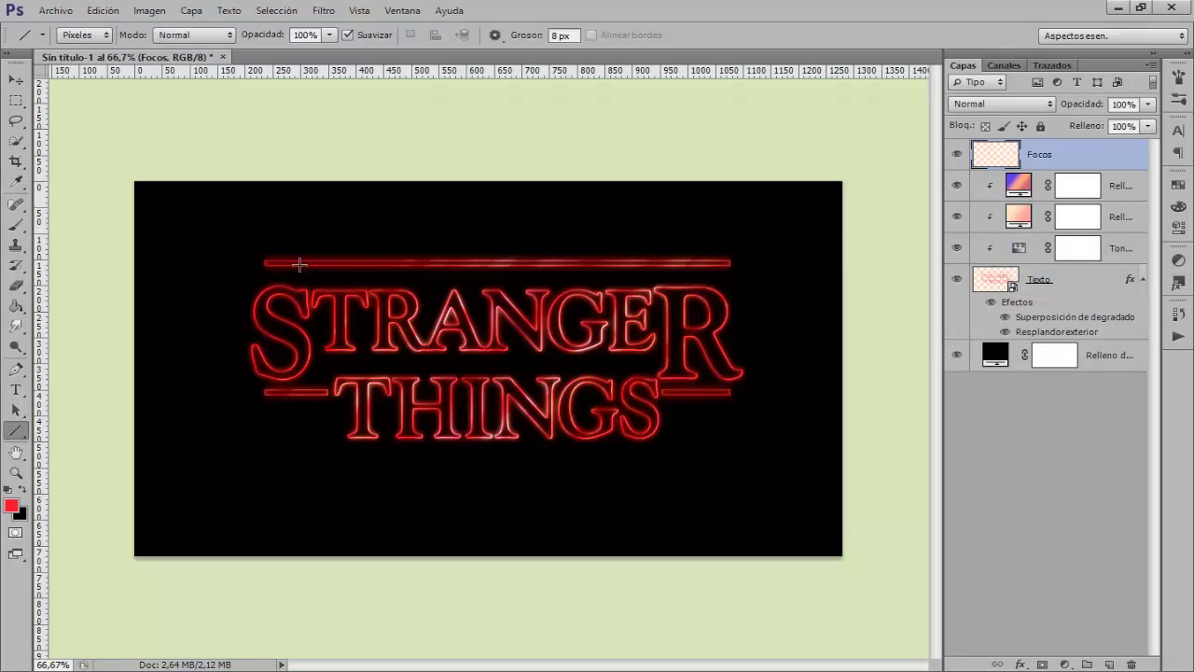
- Paint single red dots with a 33 px brush at 50% hardness on letter edges across both words on the Focos layer
{"action": "left_click", "coordinate": [19, 225]}
{"action": "right_click", "coordinate": [375, 274]}
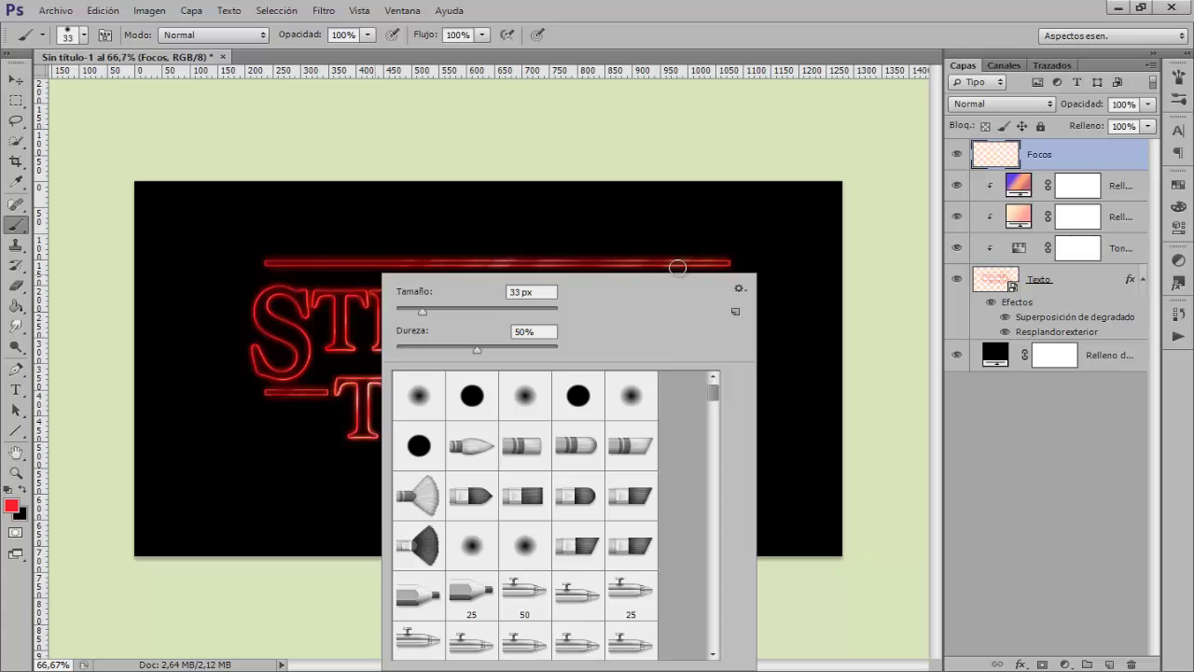
{"action": "left_click", "coordinate": [1002, 157]}
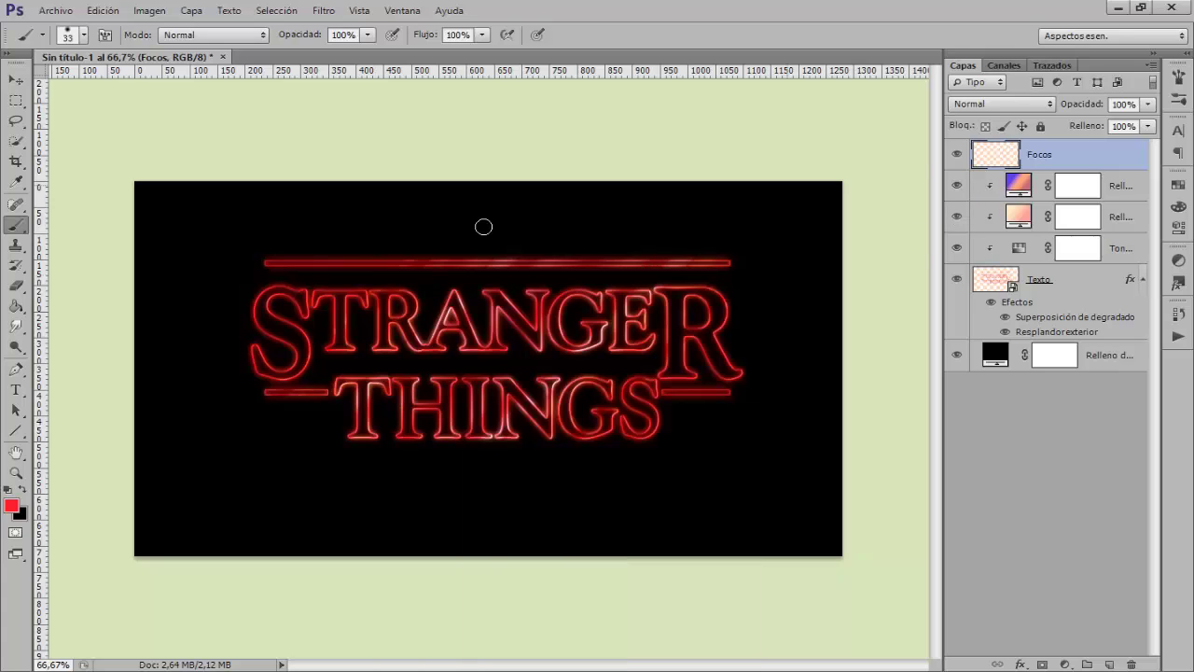
{"action": "right_click", "coordinate": [311, 313]}
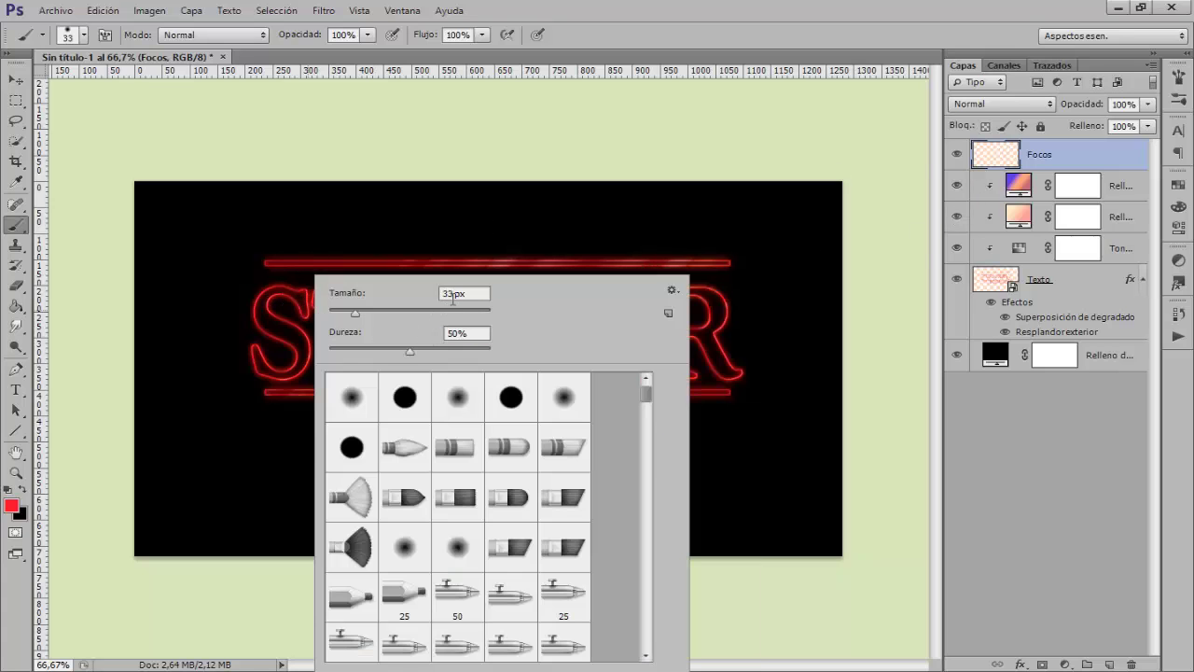
{"action": "left_click", "coordinate": [1056, 159]}
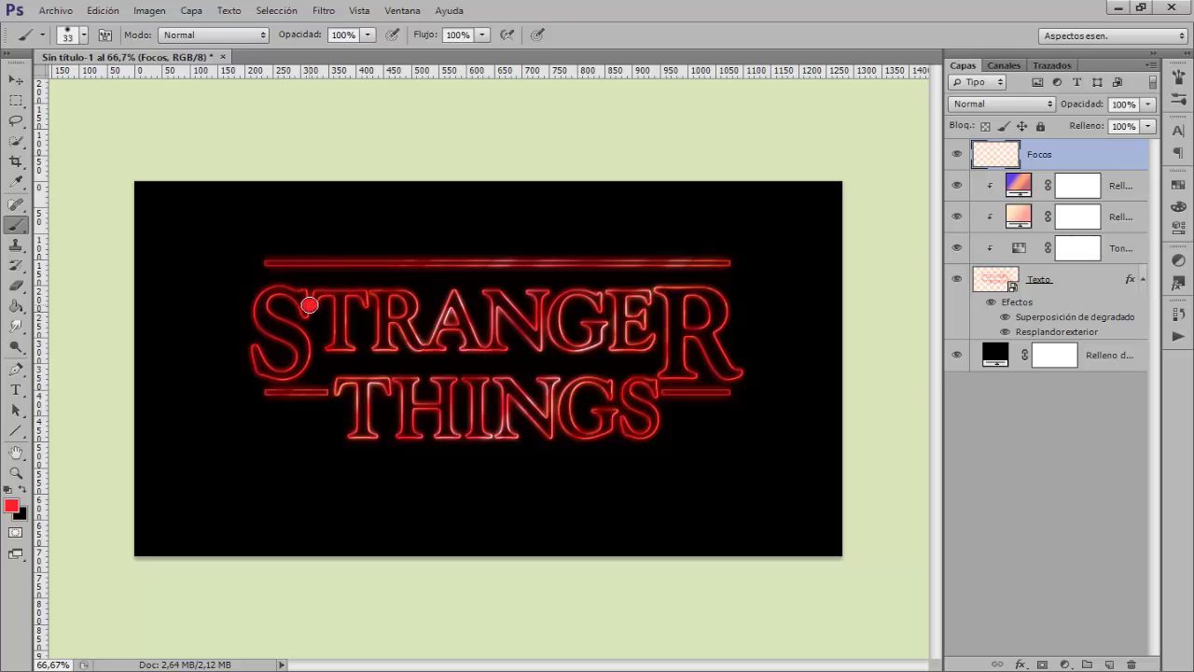
{"action": "left_click", "coordinate": [369, 292]}
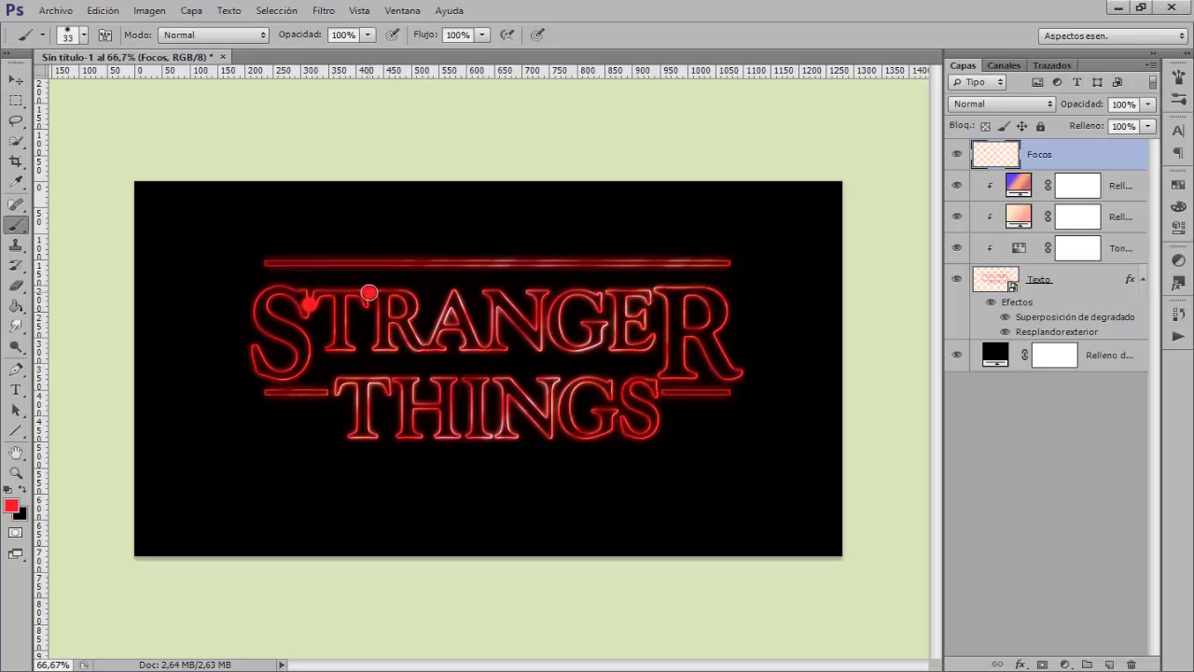
{"action": "left_click", "coordinate": [482, 350]}
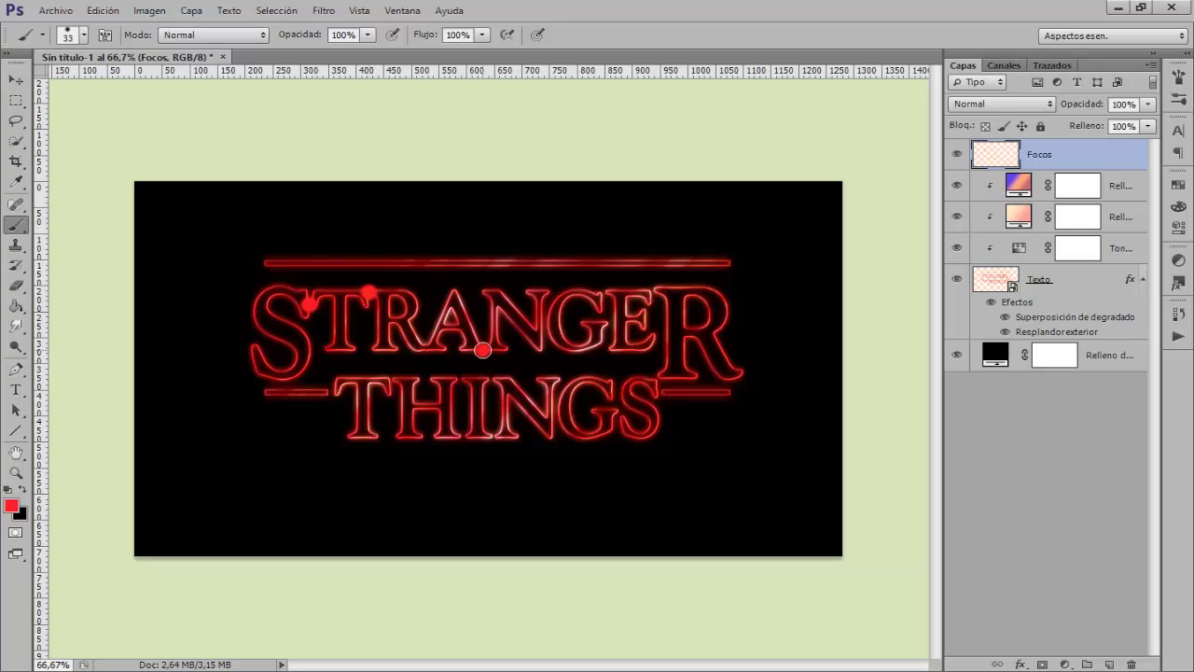
{"action": "left_click", "coordinate": [603, 294]}
{"action": "left_click", "coordinate": [738, 370]}
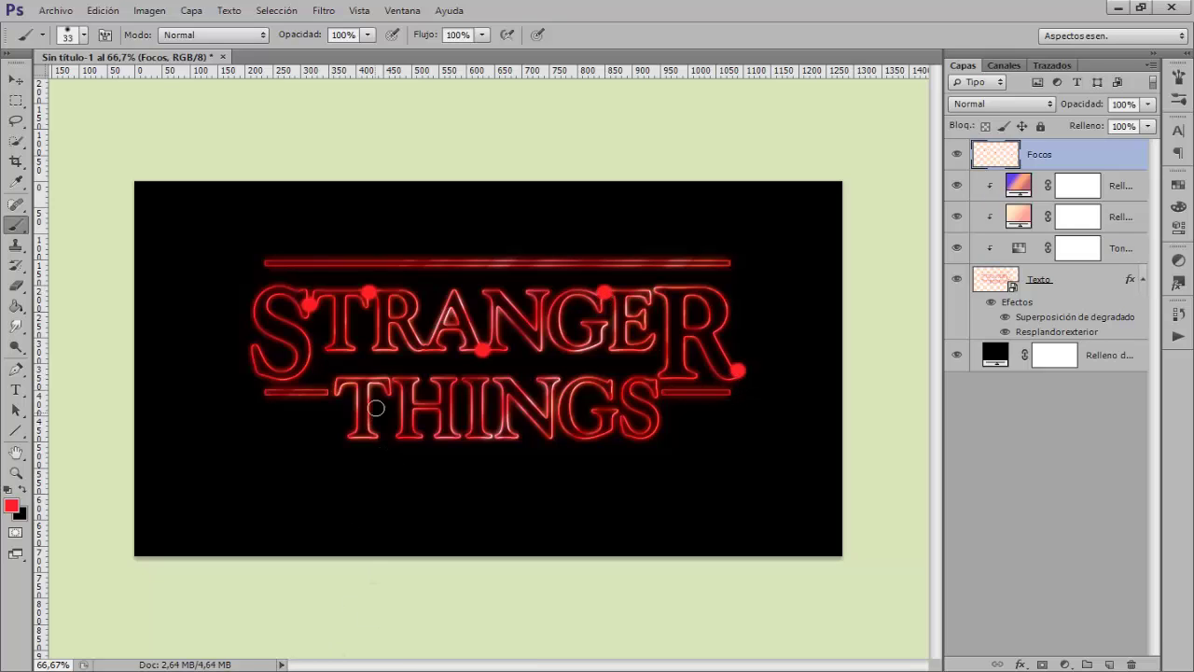
{"action": "left_click", "coordinate": [390, 379]}
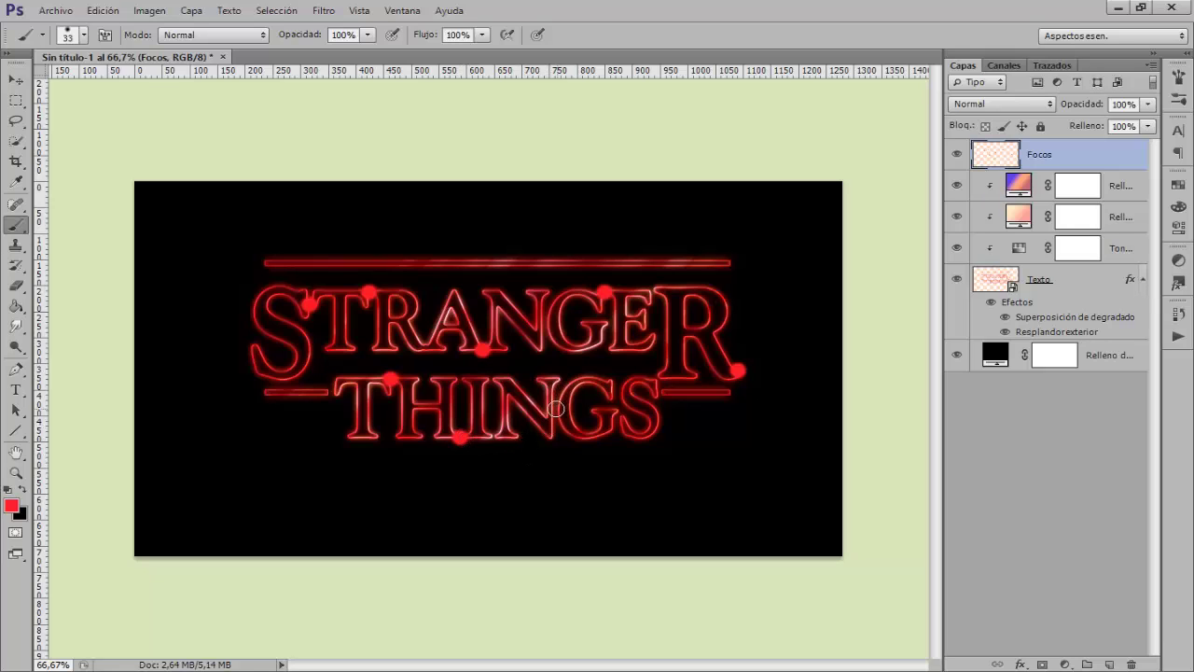
{"action": "left_click", "coordinate": [619, 413]}
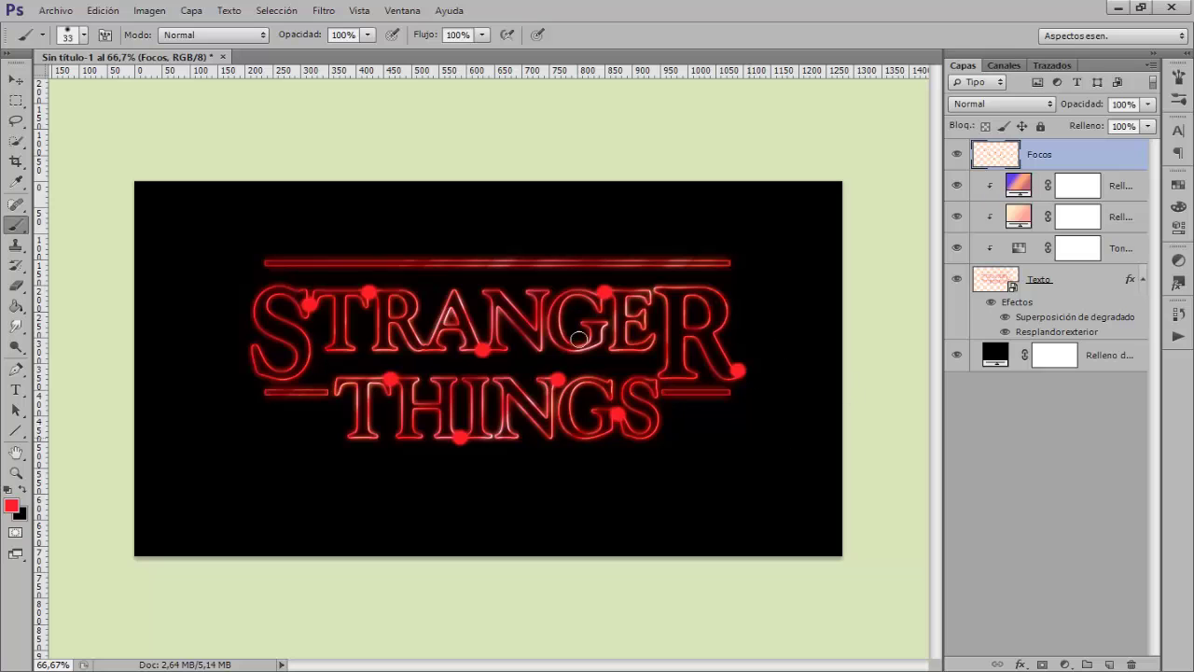
- Apply a Gaussian blur (Desenfoque gaussiano) with a 10 px radius to the Focos dots
{"action": "left_click", "coordinate": [326, 13]}
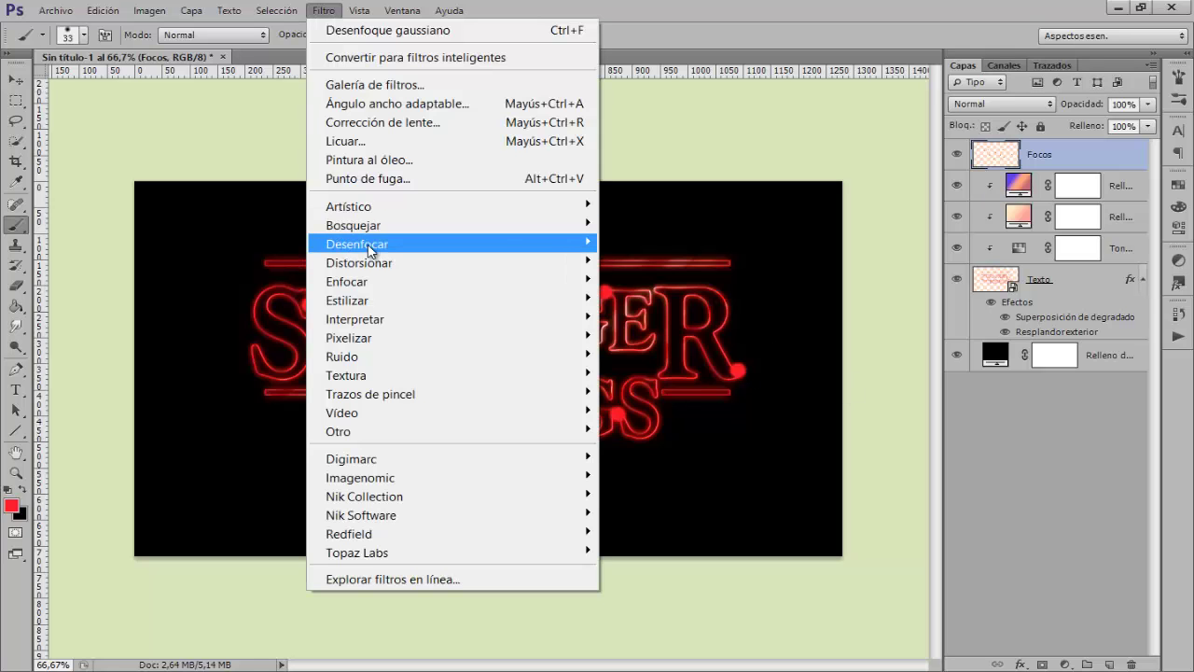
{"action": "mouse_move", "coordinate": [371, 250]}
{"action": "left_click", "coordinate": [708, 440]}
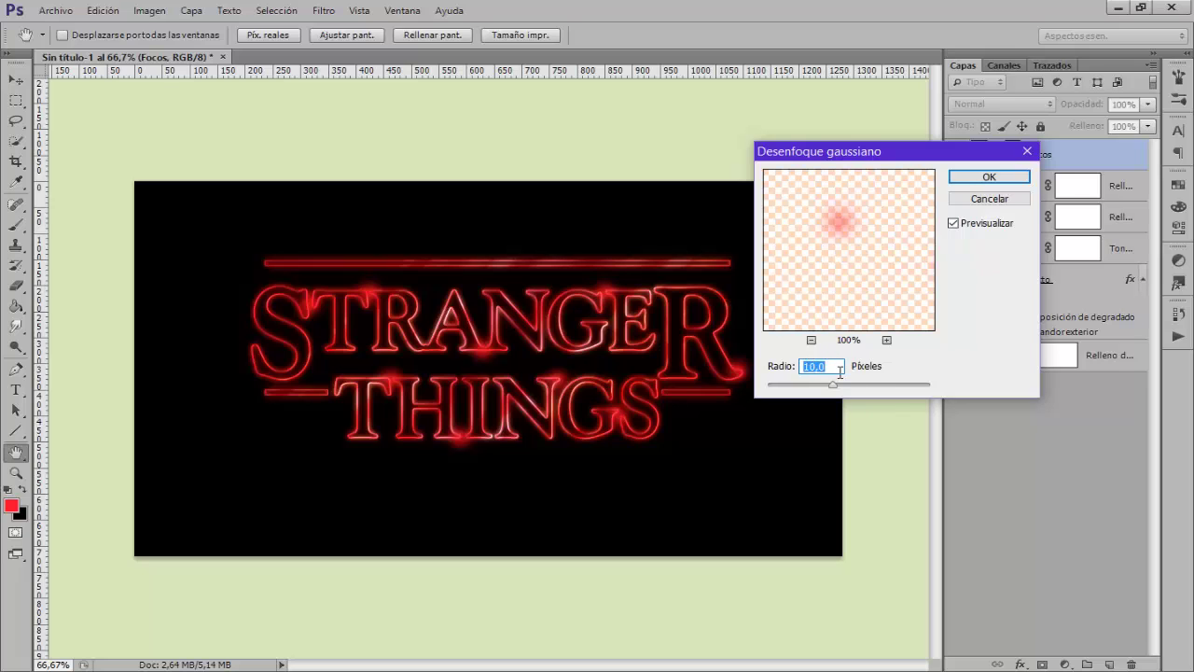
{"action": "left_click", "coordinate": [960, 179]}
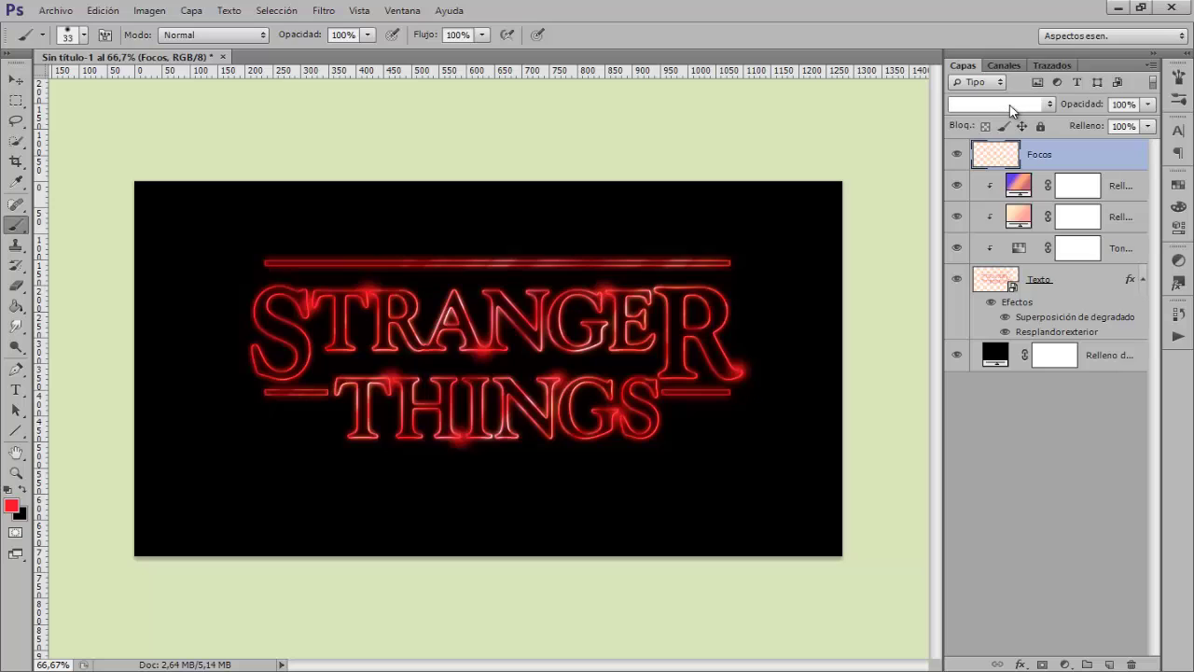
- Set the Focos layer's blend mode to Lighten (Aclarar) and its opacity to 60%
{"action": "left_click", "coordinate": [1014, 104]}
{"action": "left_click", "coordinate": [990, 238]}
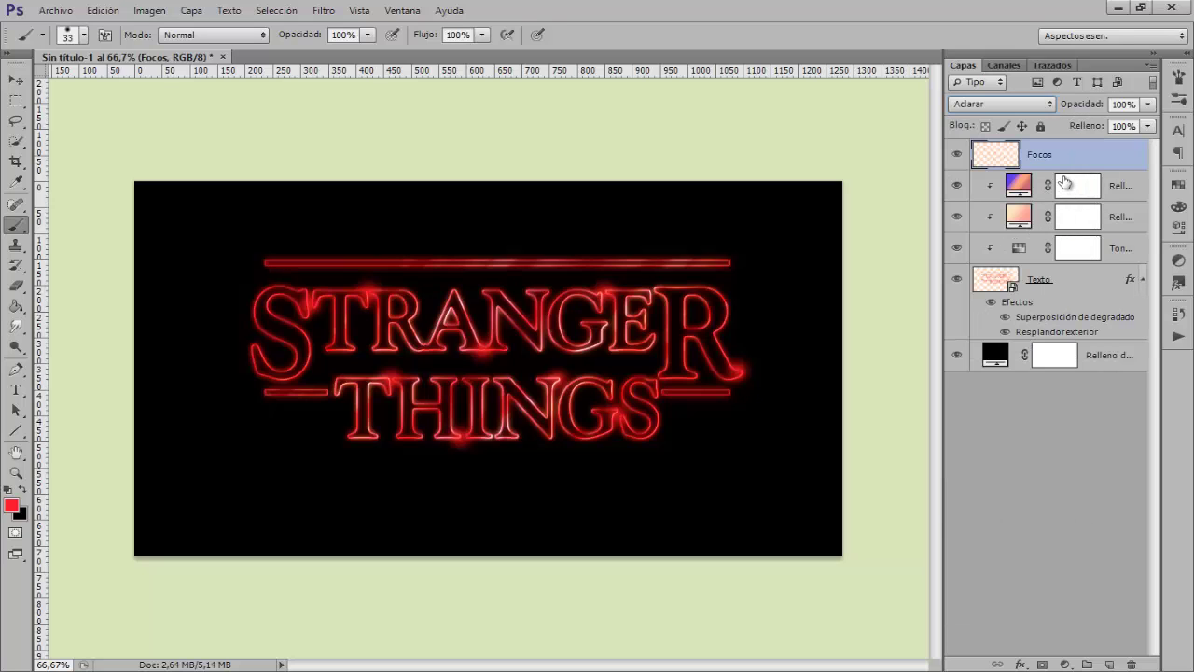
{"action": "left_click", "coordinate": [1122, 105]}
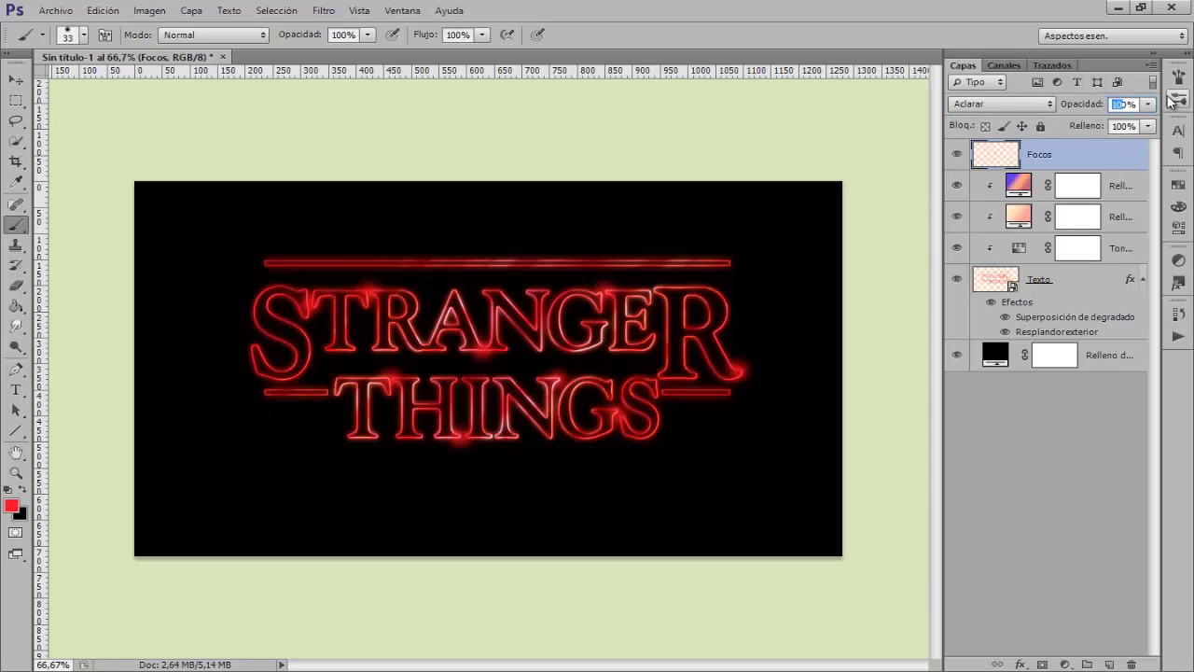
{"action": "type", "text": "60"}
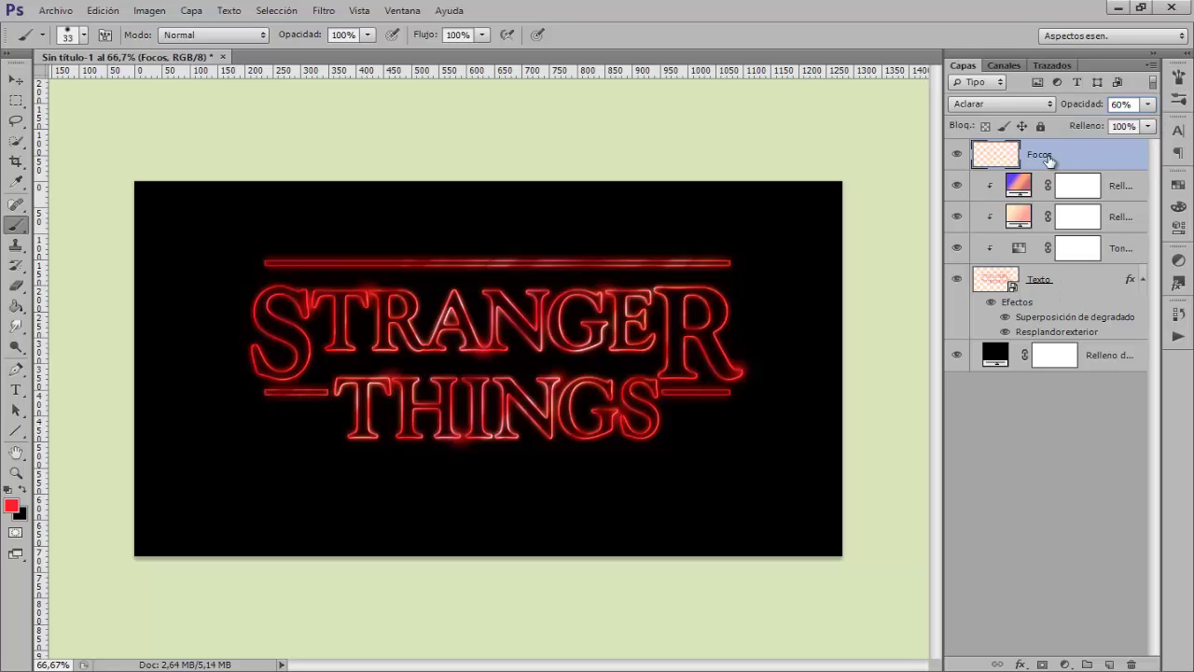
- Group all layers from Focos down to Texto under the name ST, and compare the image with the group hidden and shown
{"action": "left_click", "coordinate": [1043, 281], "text": "shift"}
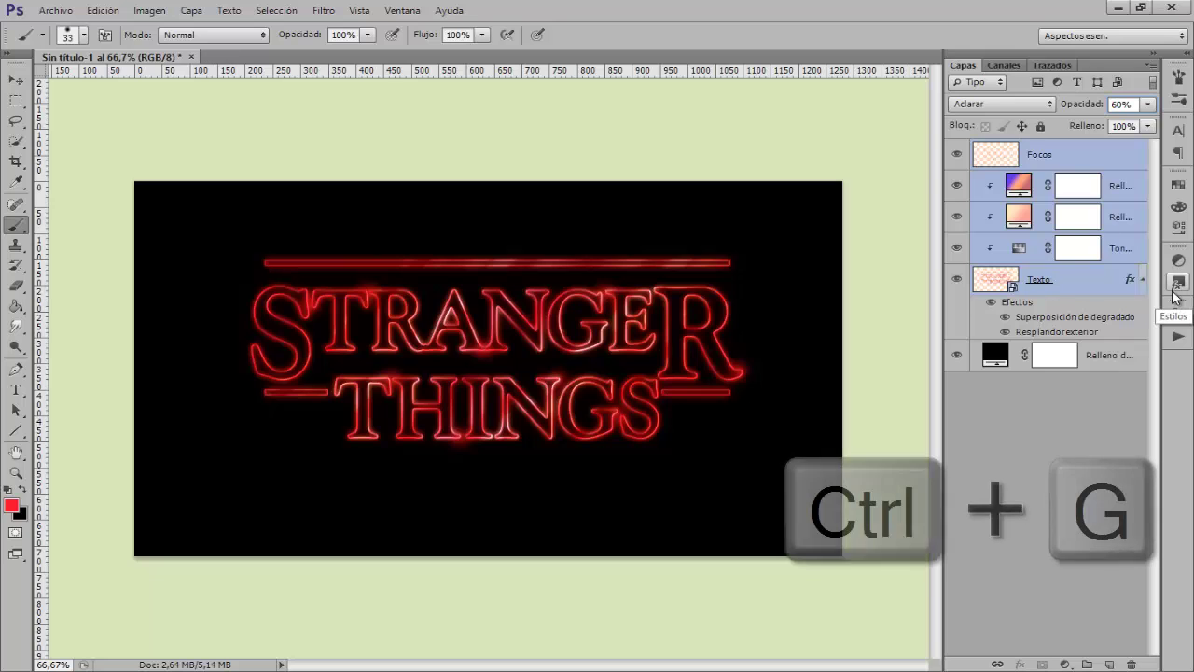
{"action": "key", "text": "ctrl+g"}
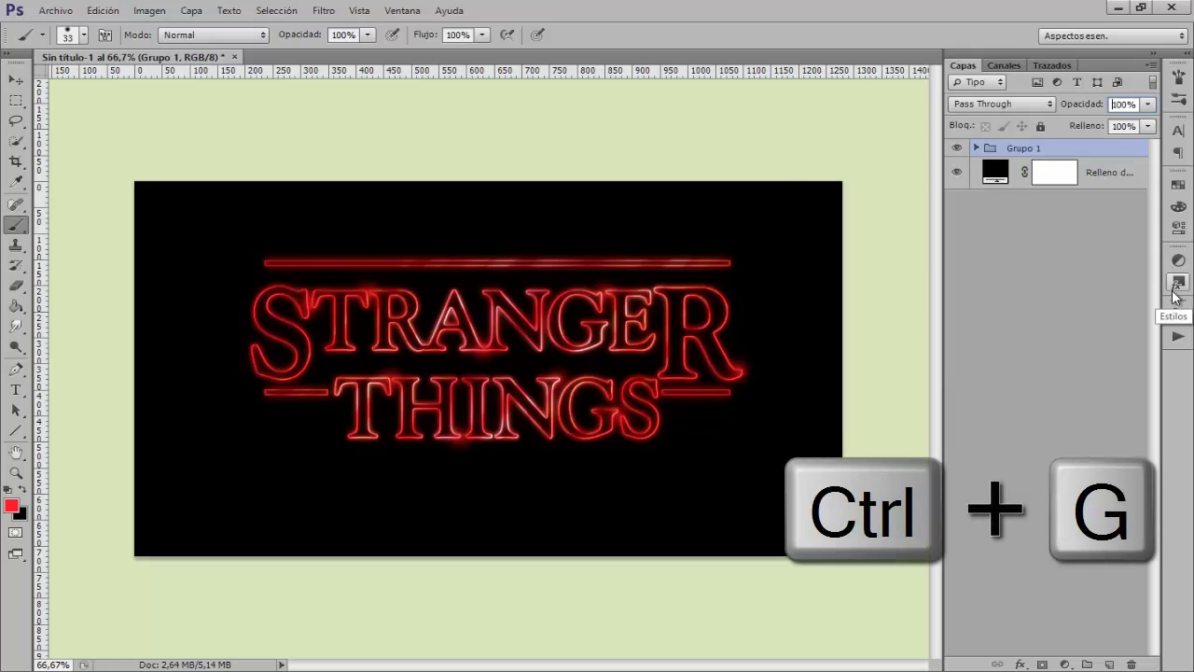
{"action": "double_click", "coordinate": [1026, 147]}
{"action": "type", "text": "ST"}
{"action": "key", "text": "Return"}
{"action": "left_click", "coordinate": [955, 148]}
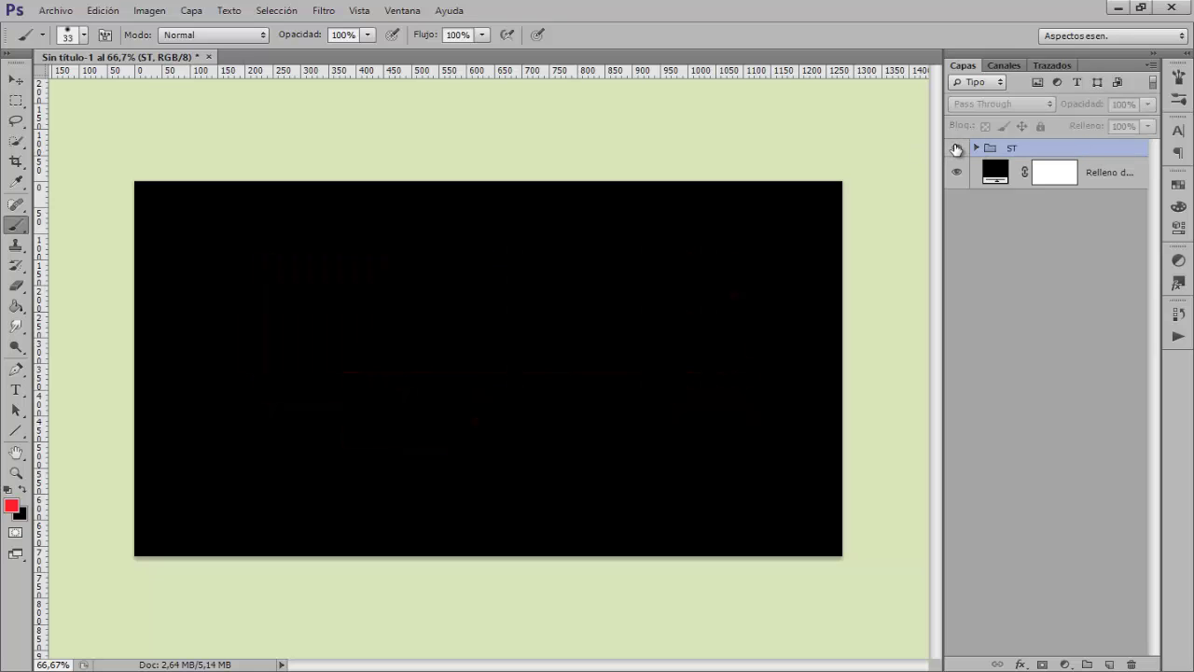
{"action": "left_click", "coordinate": [955, 147]}
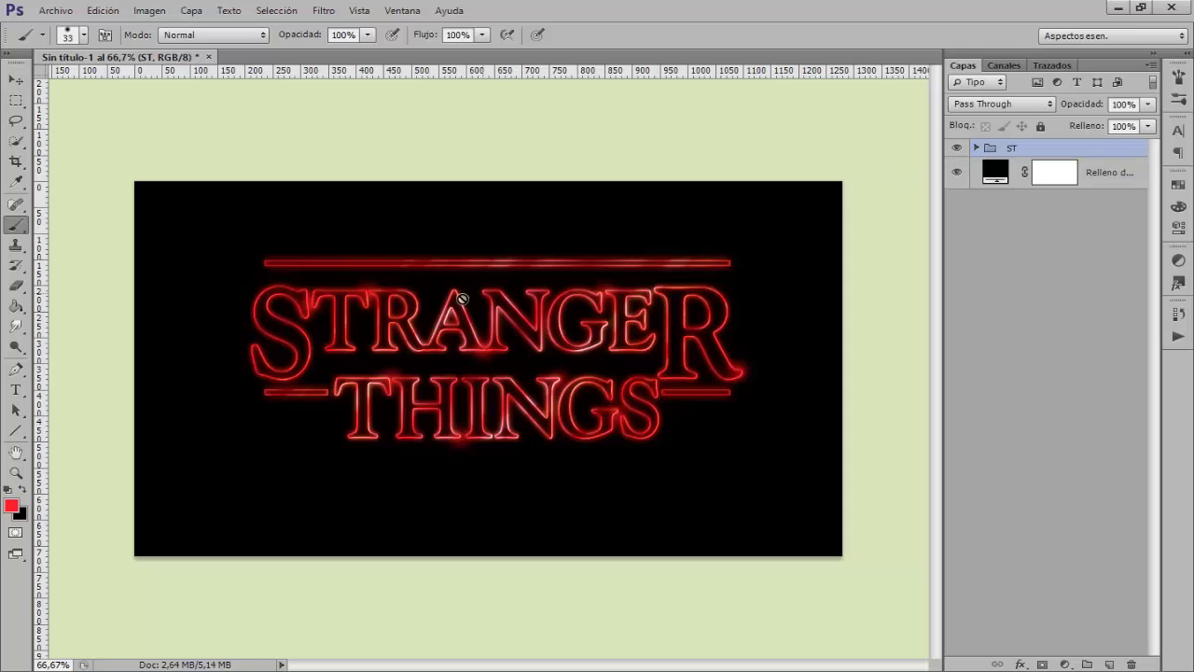
- Expand the ST group, open the contents of the Texto smart object and select its Líneas layer
{"action": "left_click", "coordinate": [975, 148]}
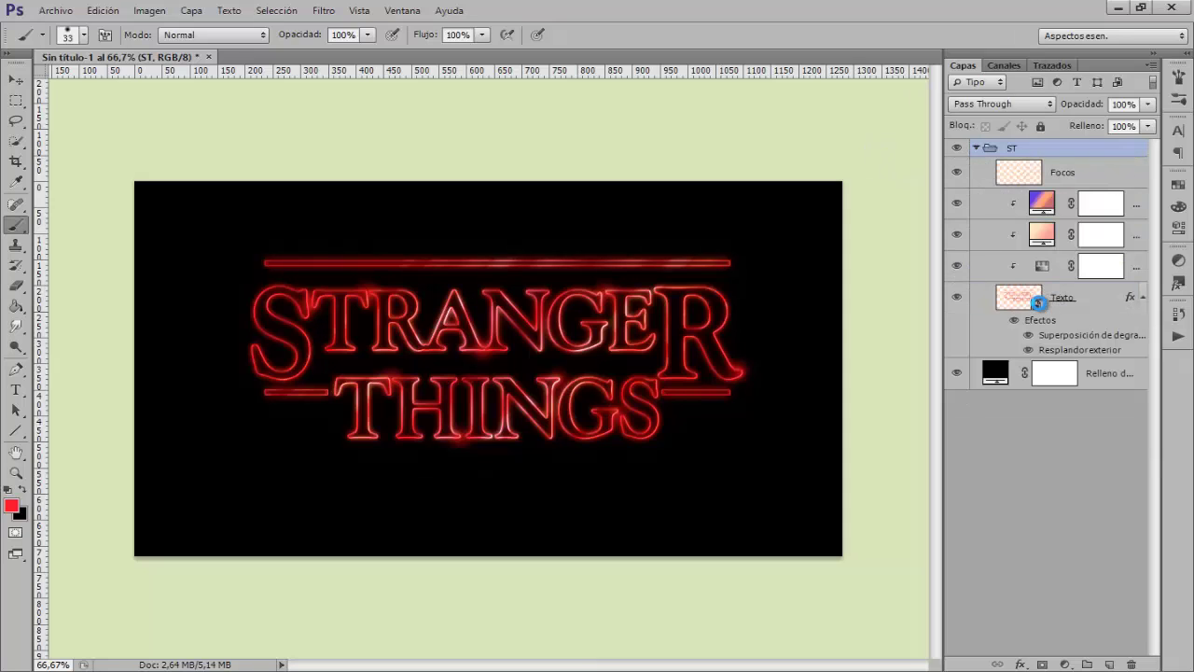
{"action": "double_click", "coordinate": [1035, 306]}
{"action": "left_click", "coordinate": [673, 294]}
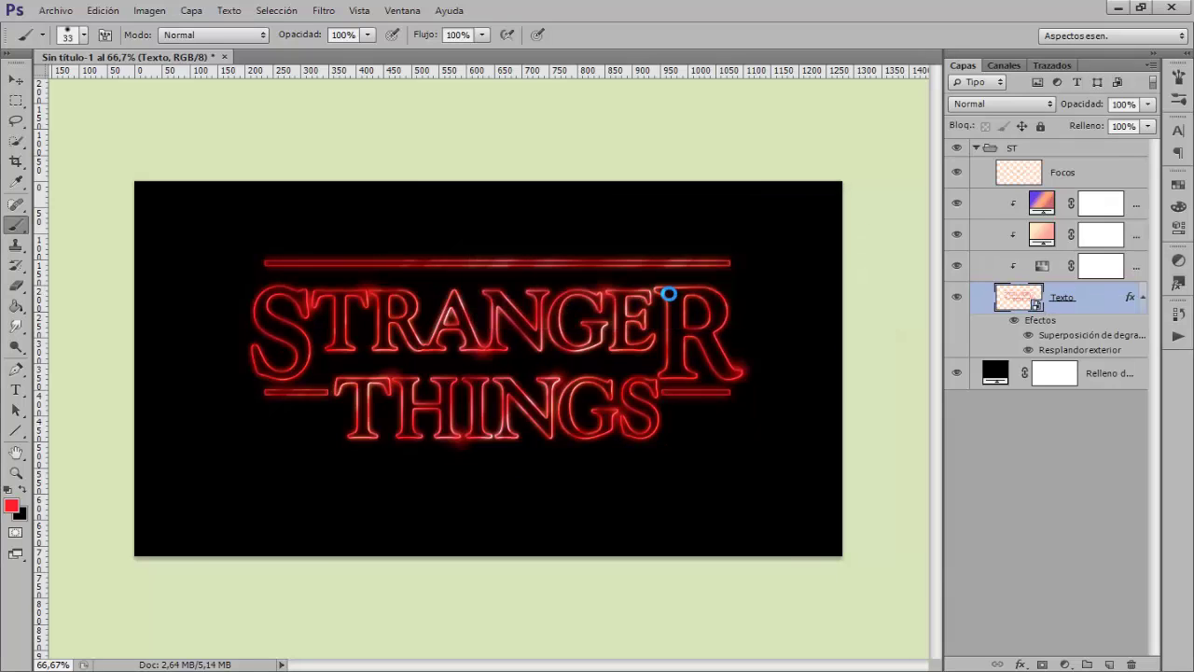
{"action": "left_click", "coordinate": [1015, 174]}
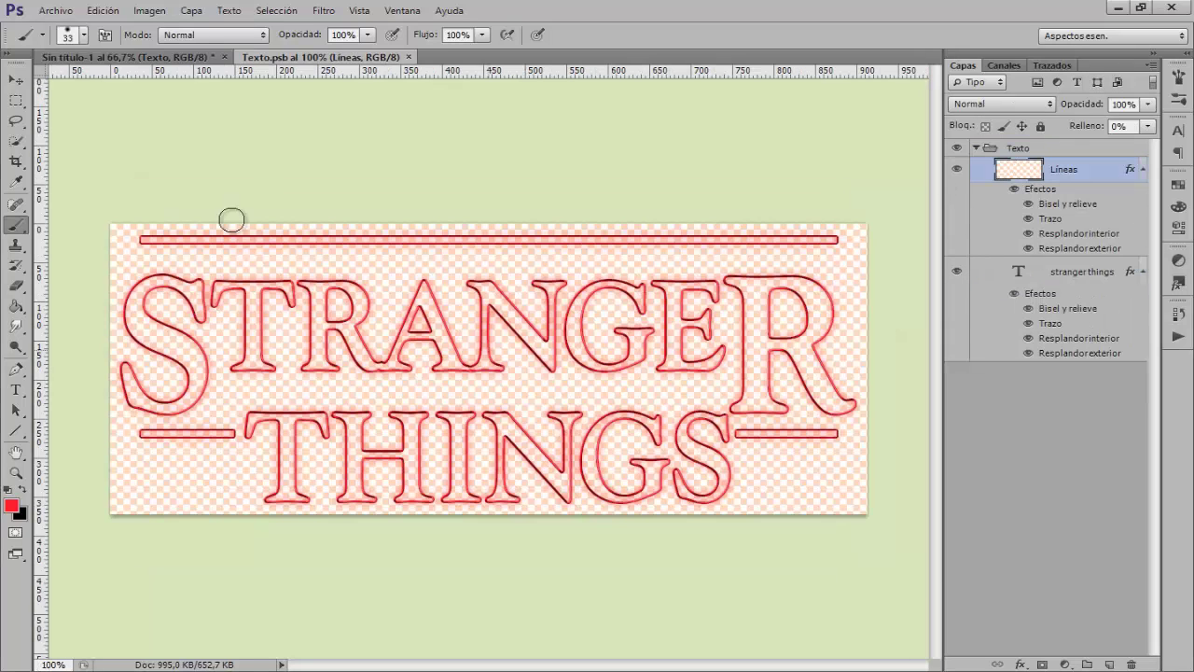
- Select the long line above STRANGER with a rectangular marquee, transform it down to a Y position of 42 px, and deselect
{"action": "left_click_drag", "start_coordinate": [13, 103], "coordinate": [130, 96]}
{"action": "left_click_drag", "start_coordinate": [107, 201], "coordinate": [876, 262]}
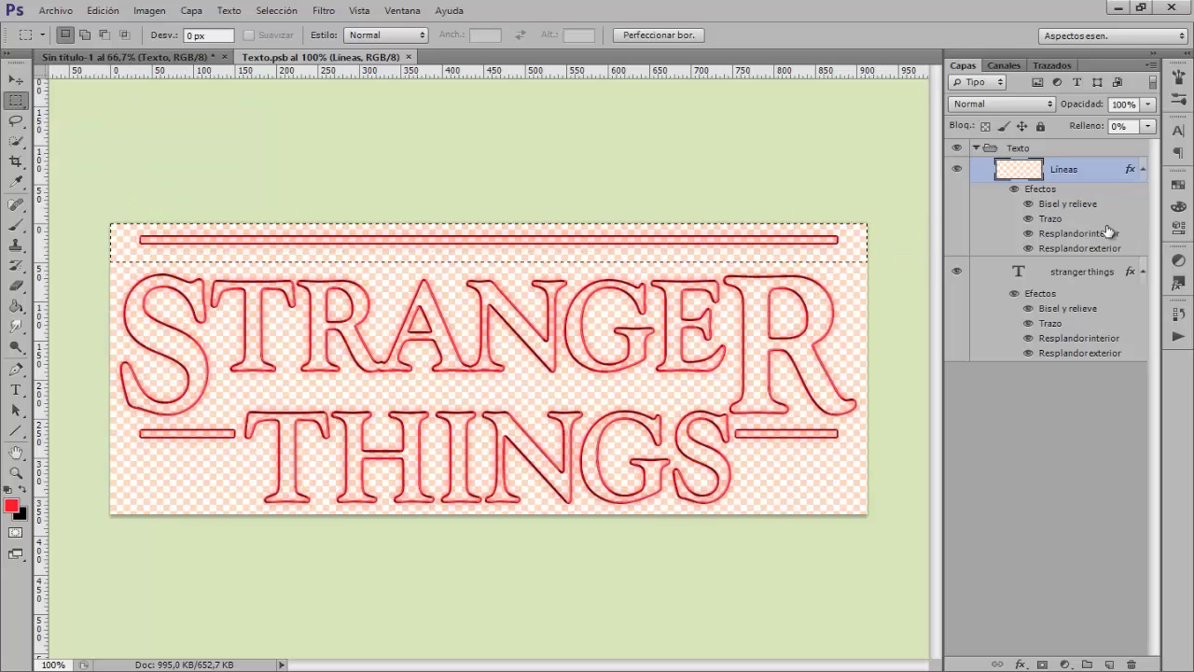
{"action": "key", "text": "ctrl+t"}
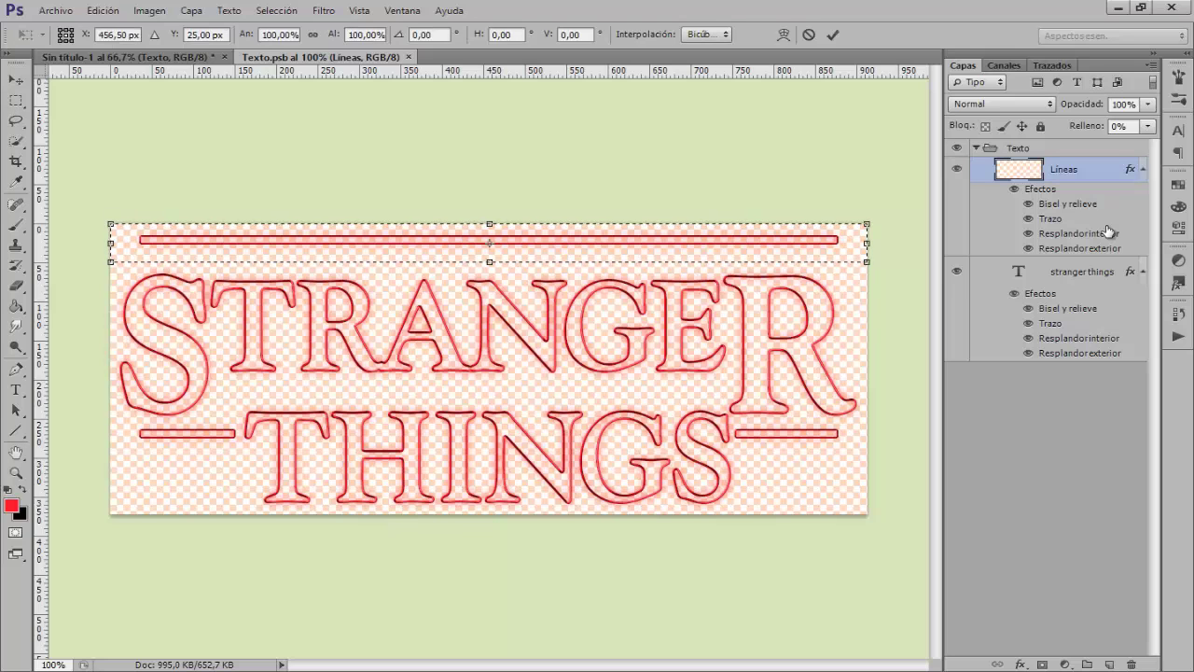
{"action": "key", "text": "Down"}
{"action": "key", "text": "Down"}
{"action": "key", "text": "Down"}
{"action": "key", "text": "Down"}
{"action": "key", "text": "Down"}
{"action": "key", "text": "Down"}
{"action": "key", "text": "Down"}
{"action": "key", "text": "Down"}
{"action": "key", "text": "Down"}
{"action": "key", "text": "Down"}
{"action": "key", "text": "Down"}
{"action": "key", "text": "Down"}
{"action": "key", "text": "Down"}
{"action": "key", "text": "Down"}
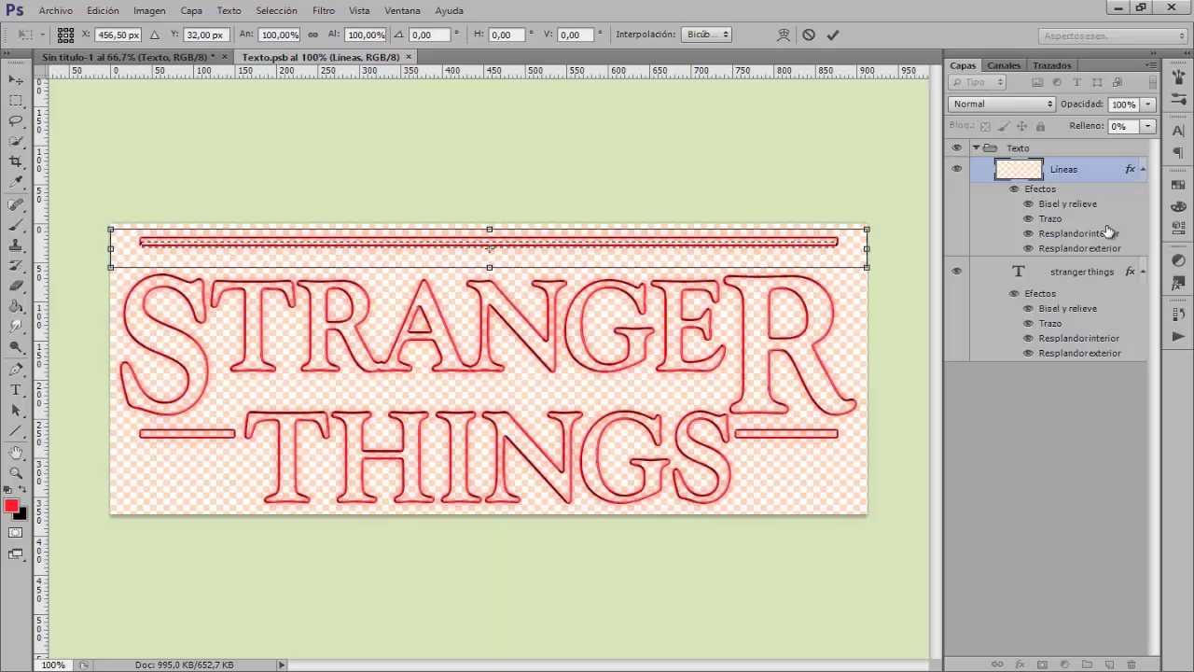
{"action": "key", "text": "Down"}
{"action": "key", "text": "Down"}
{"action": "key", "text": "Down"}
{"action": "key", "text": "Down"}
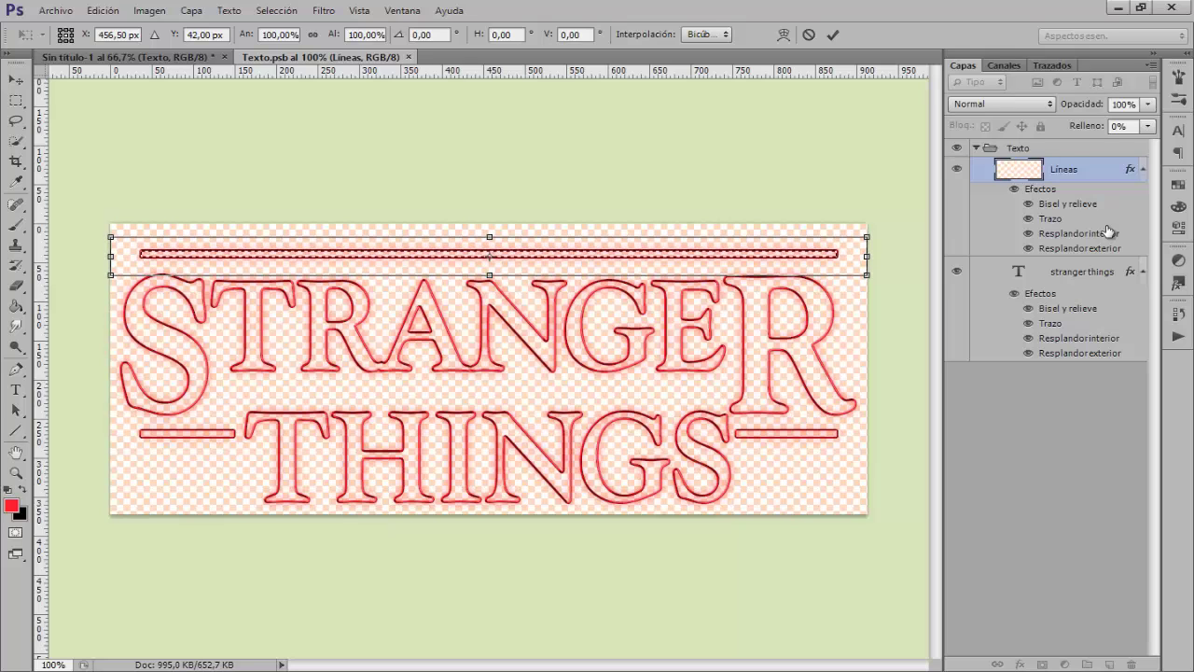
{"action": "key", "text": "Return"}
{"action": "key", "text": "m"}
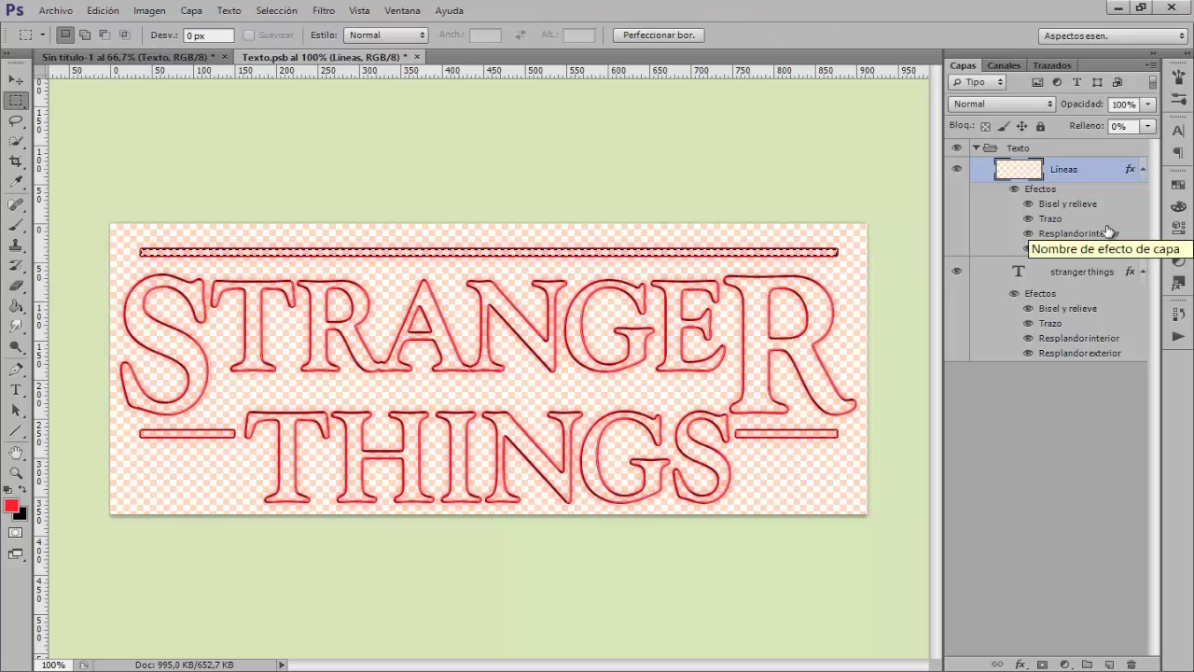
{"action": "key", "text": "ctrl+d"}
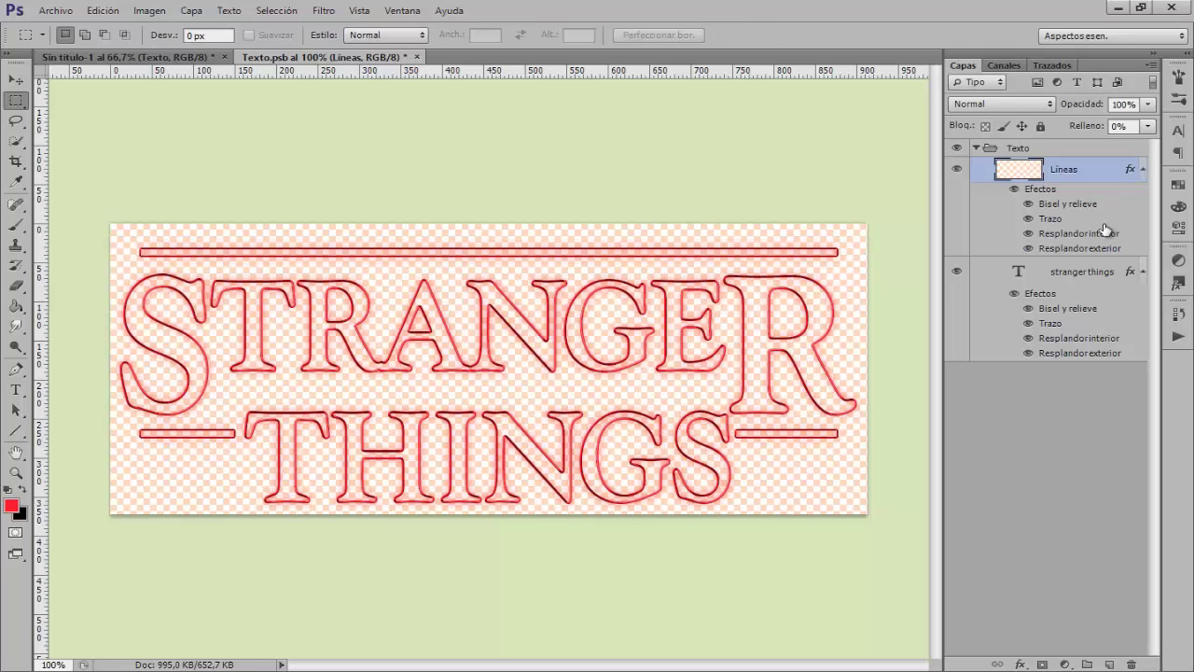
- Close Texto.psb with its changes saved and collapse the ST group in the main document
{"action": "left_click", "coordinate": [418, 57]}
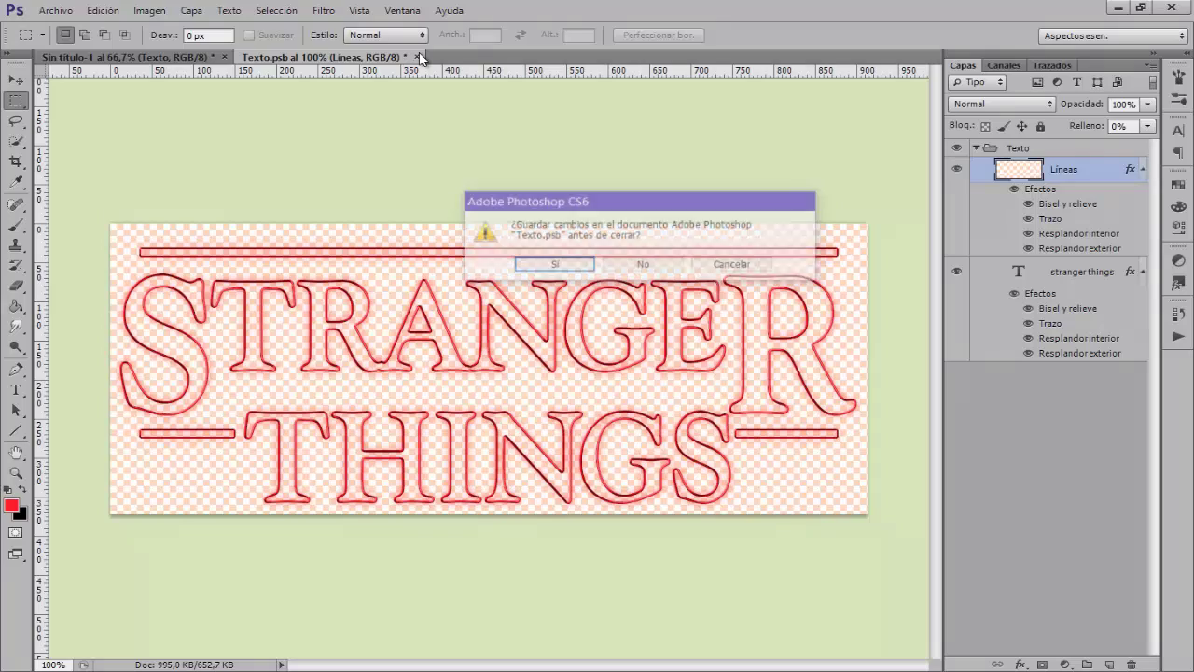
{"action": "left_click", "coordinate": [558, 266]}
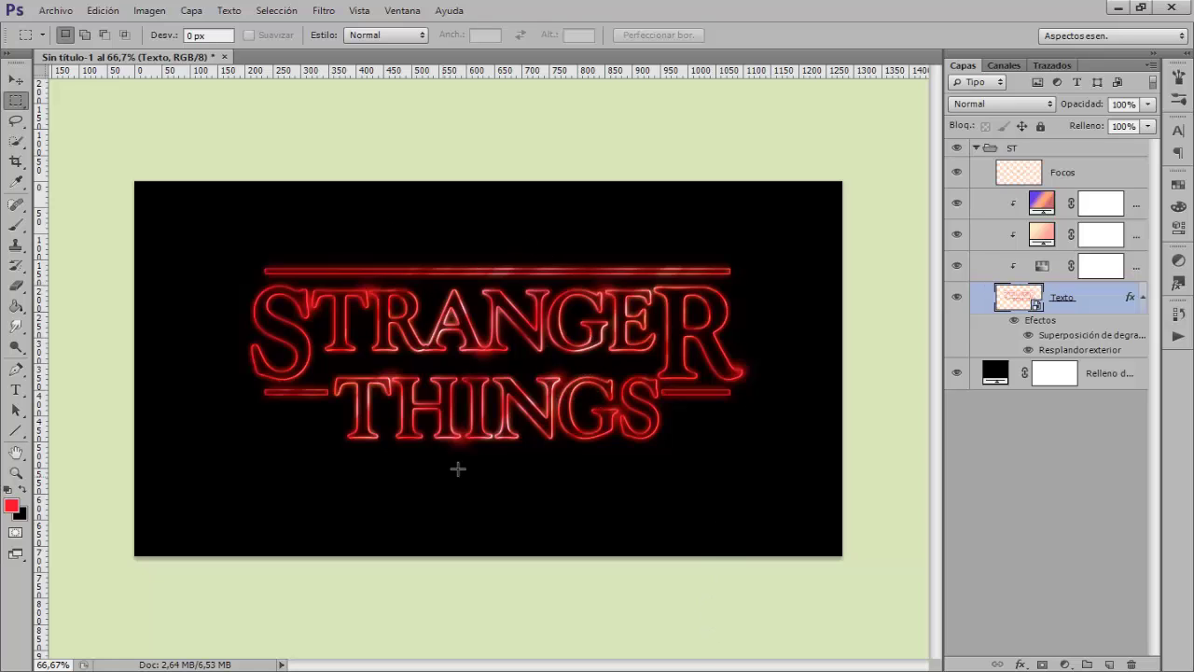
{"action": "left_click", "coordinate": [976, 149]}
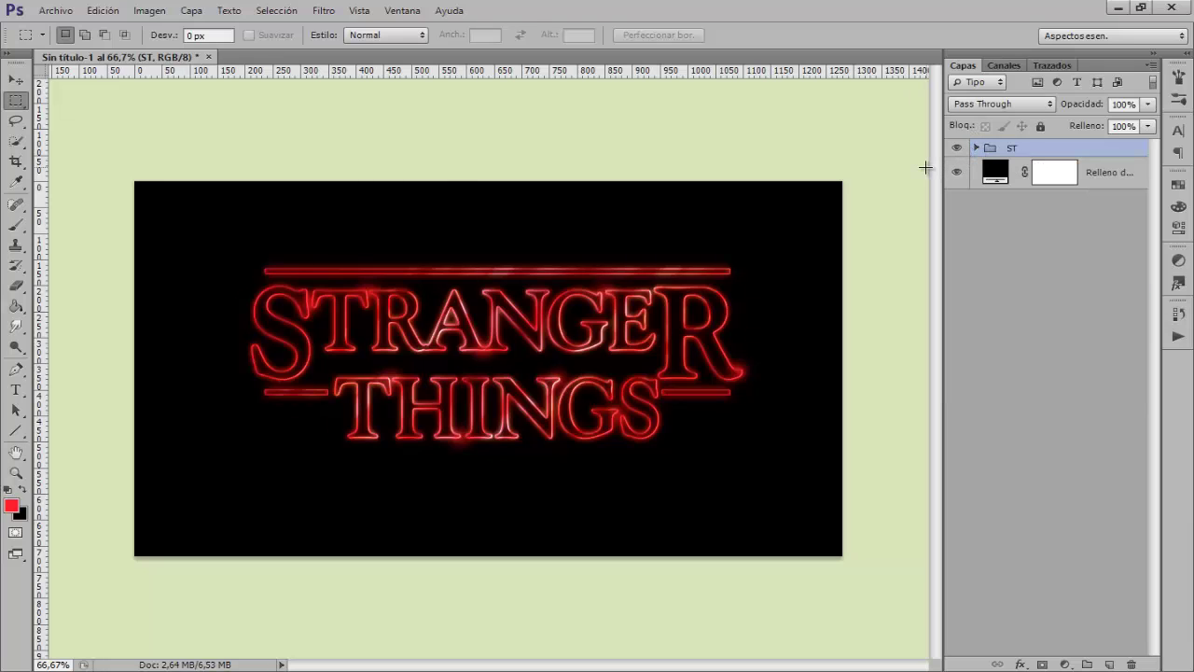
- Open Stranger-Things.jpg from the Materiales Stranger Things Text Effect folder
{"action": "left_click", "coordinate": [55, 10]}
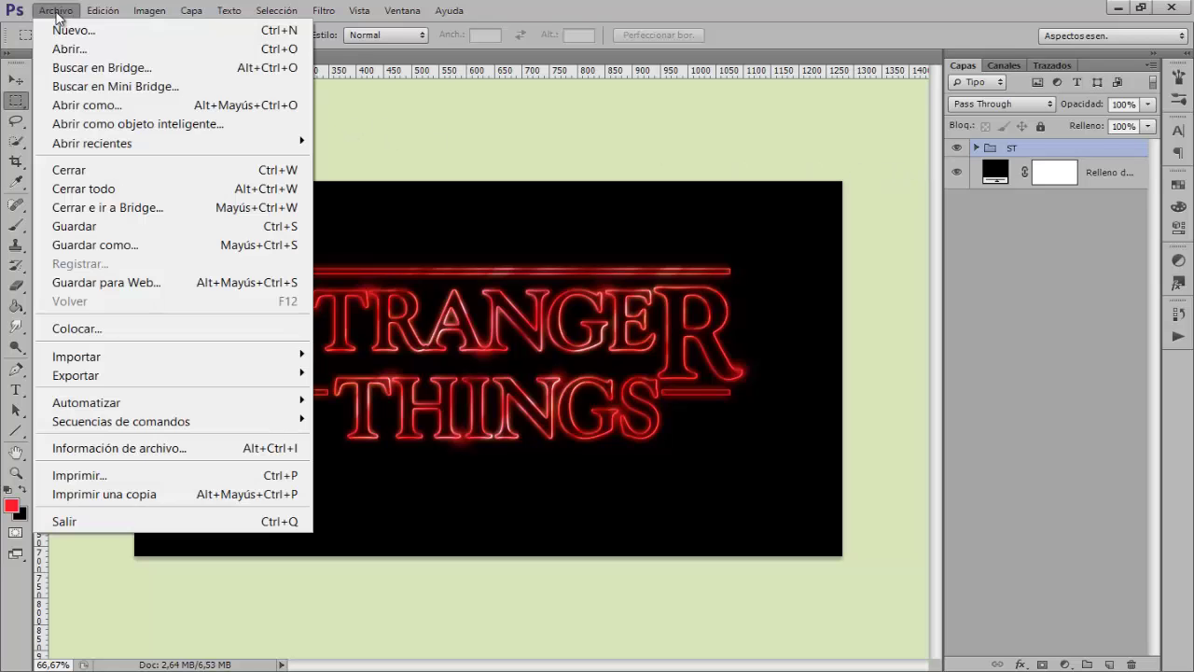
{"action": "left_click", "coordinate": [85, 58]}
{"action": "left_click", "coordinate": [616, 360]}
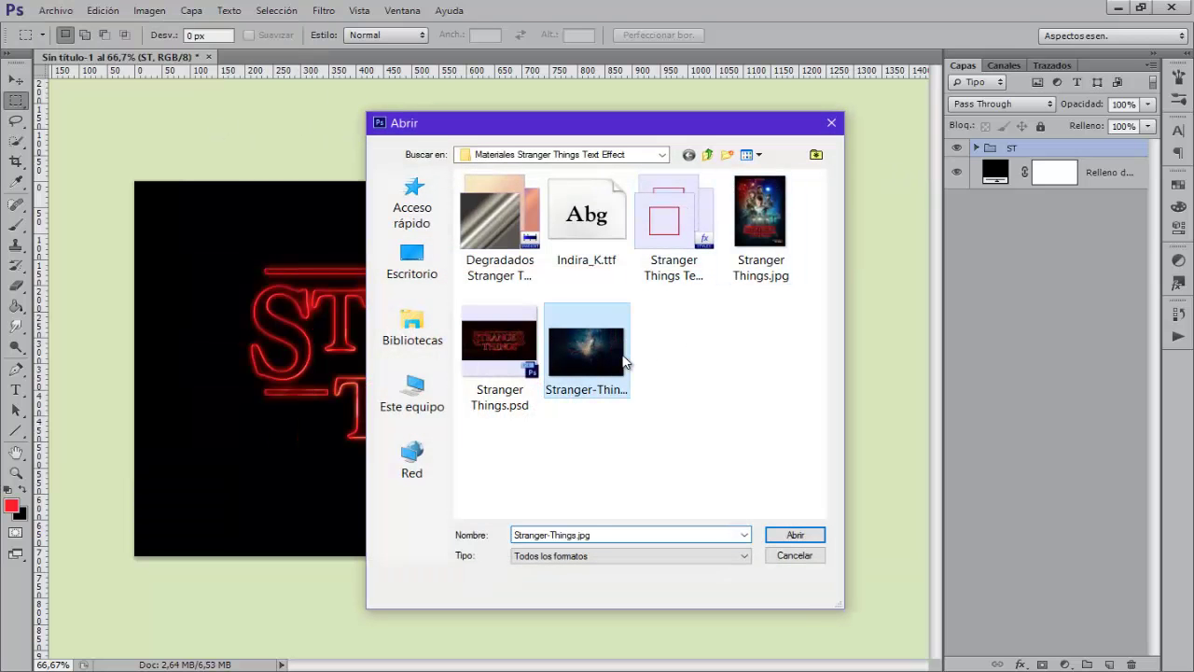
{"action": "left_click", "coordinate": [791, 535]}
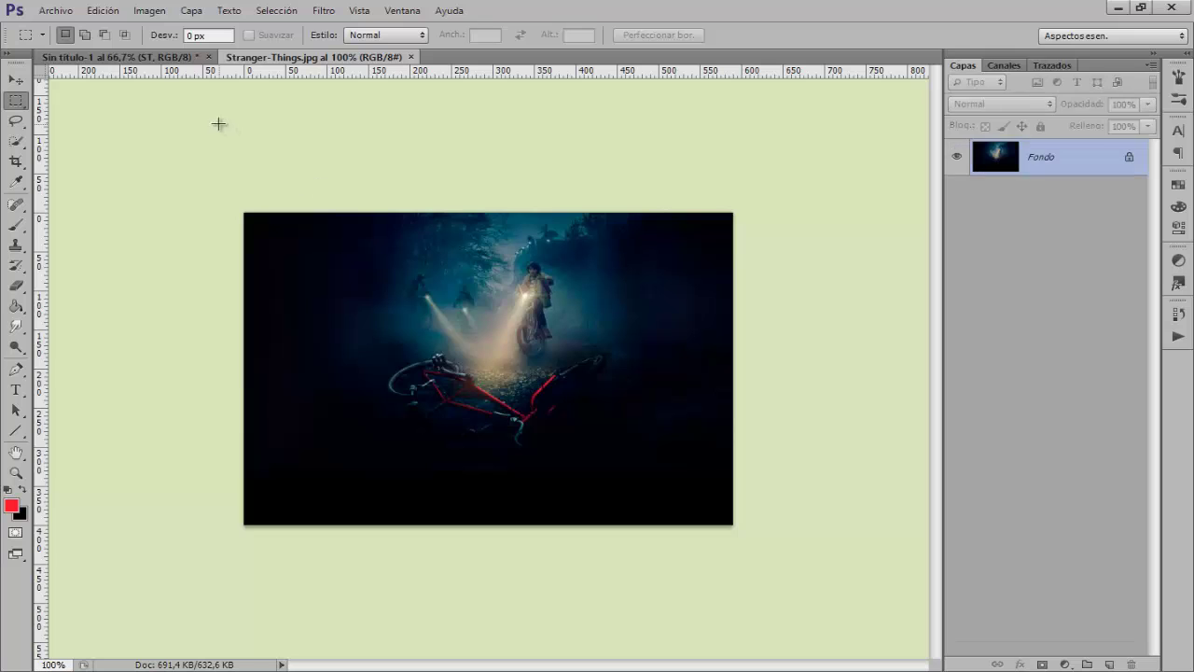
- Copy the ST group from Sin título-1 into the Stranger-Things.jpg document with the Move tool
{"action": "left_click", "coordinate": [112, 60]}
{"action": "key", "text": "v"}
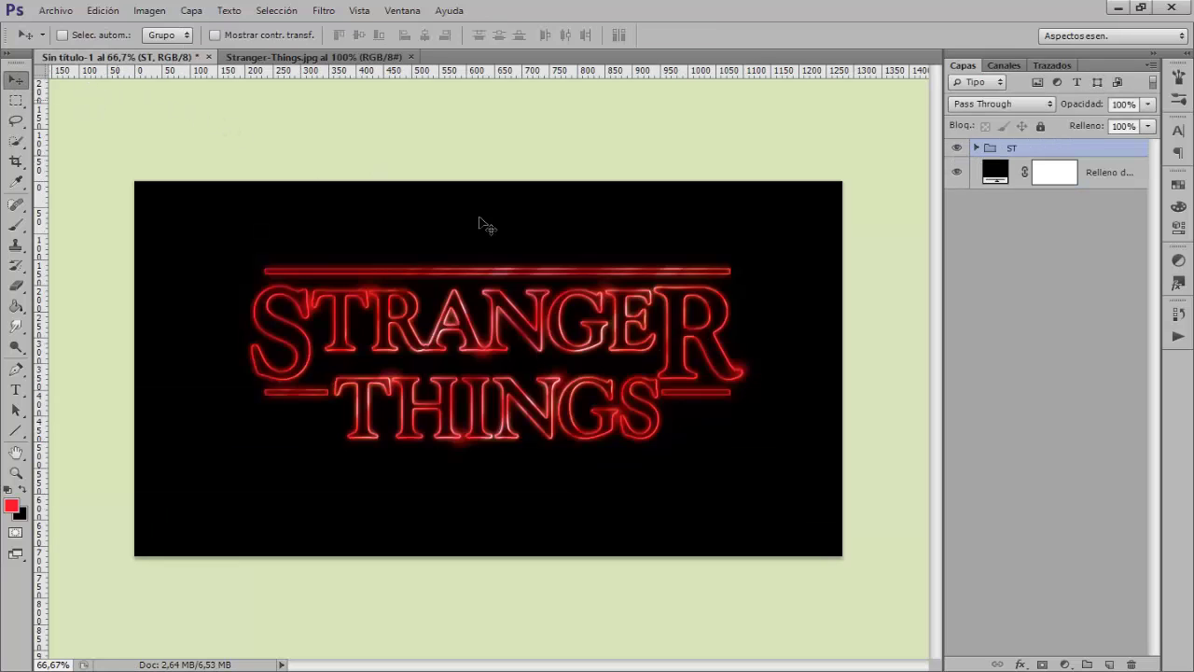
{"action": "left_click_drag", "start_coordinate": [481, 347], "coordinate": [459, 397]}
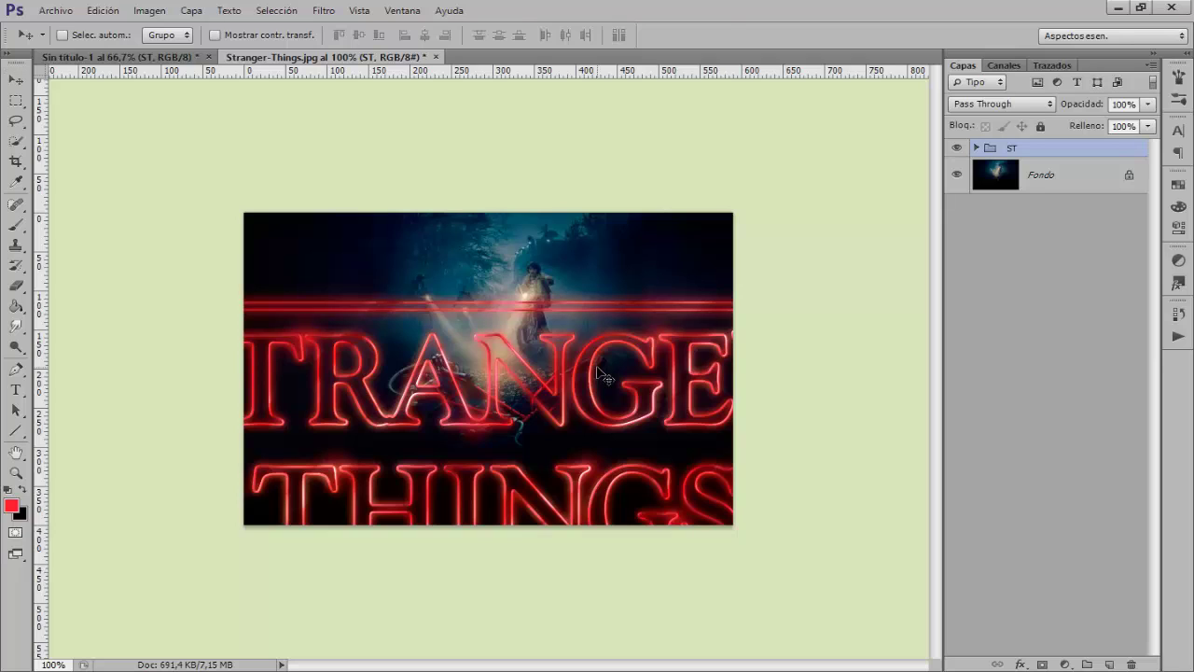
- Scale the ST group proportionally to 32% and place it below the bicycle at about X 306.5 px, Y 331.2 px
{"action": "key", "text": "ctrl+t"}
{"action": "left_click", "coordinate": [313, 35]}
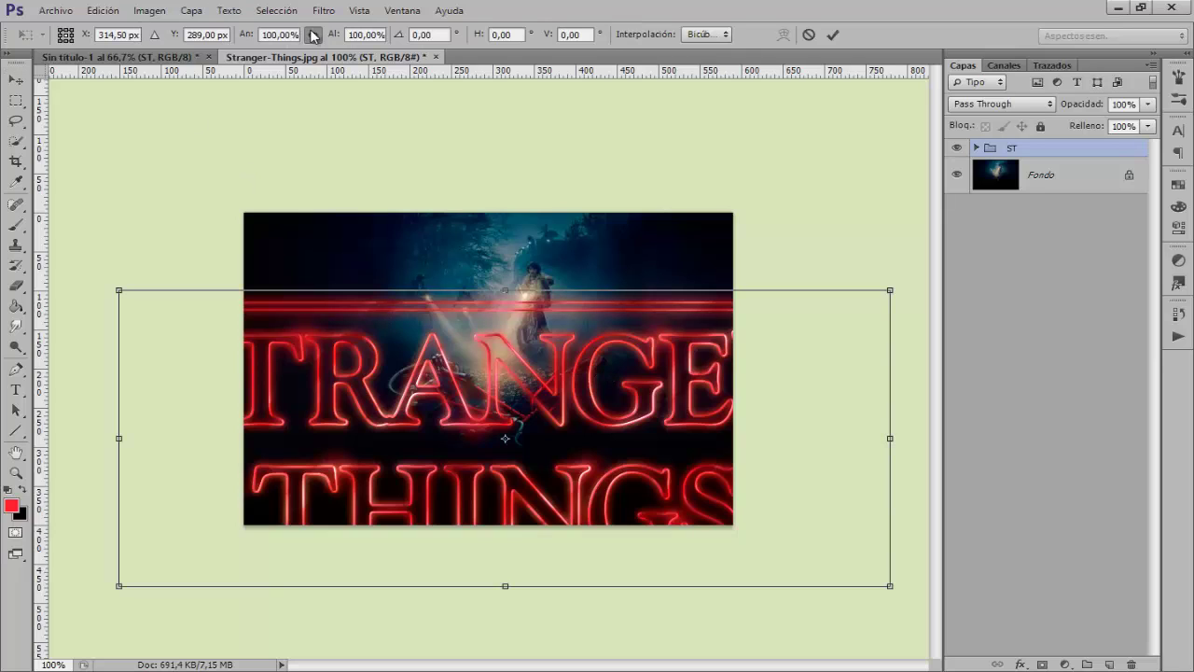
{"action": "left_click_drag", "start_coordinate": [334, 36], "coordinate": [278, 38]}
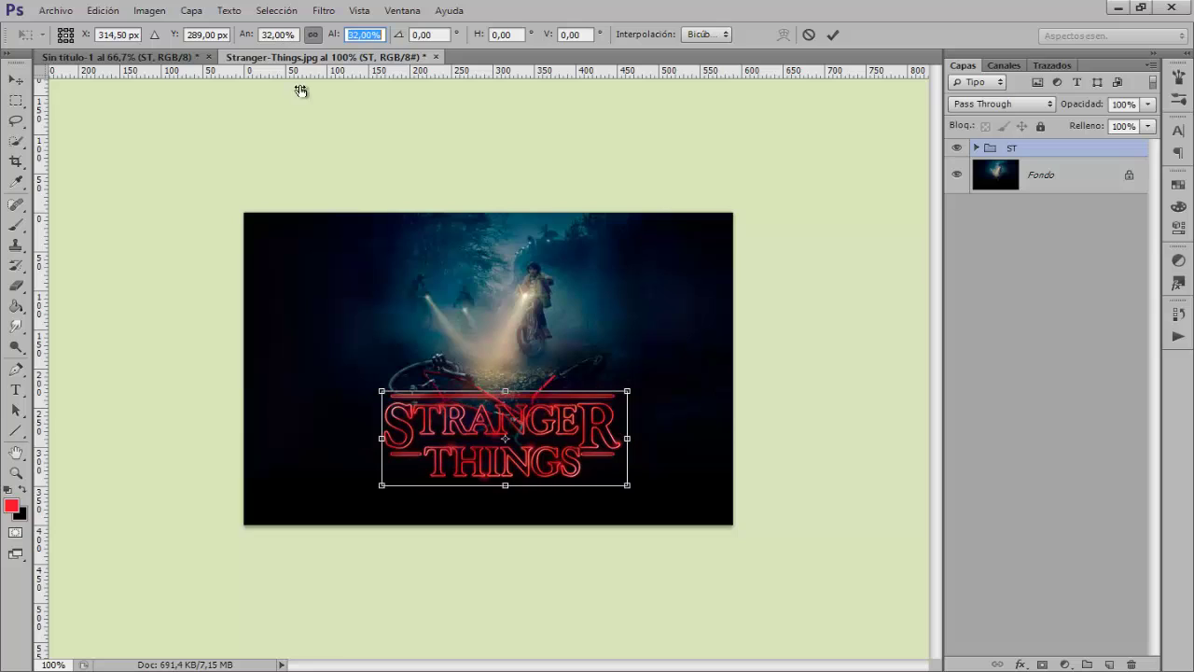
{"action": "left_click_drag", "start_coordinate": [565, 448], "coordinate": [558, 486]}
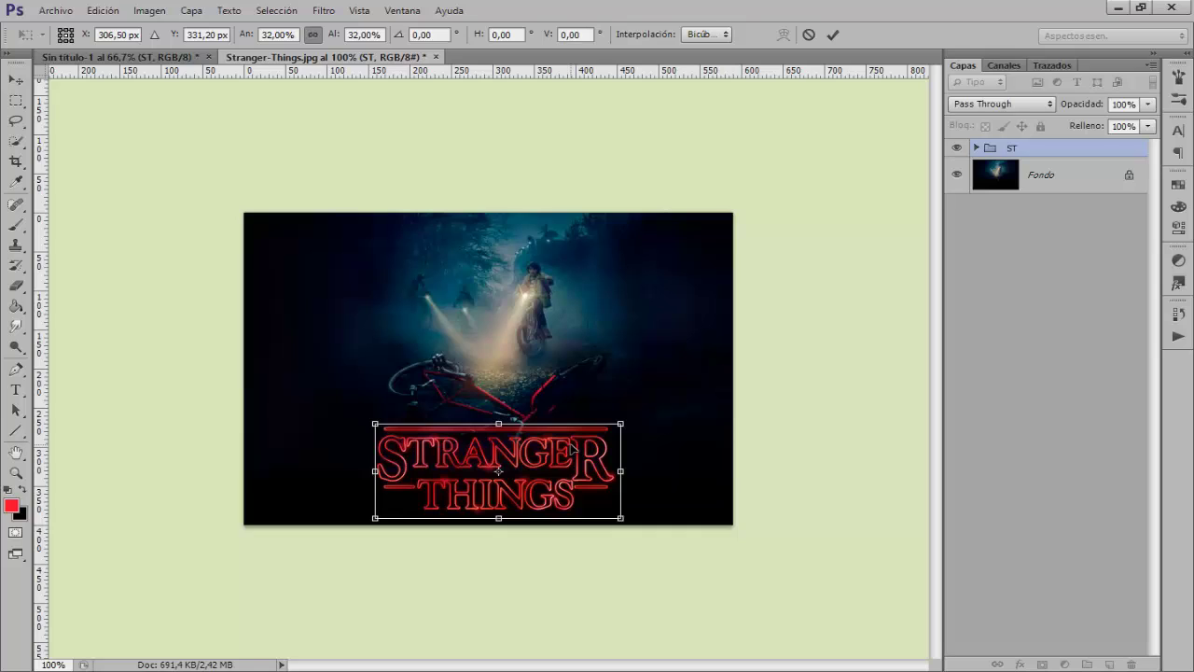
{"action": "key", "text": "Return"}
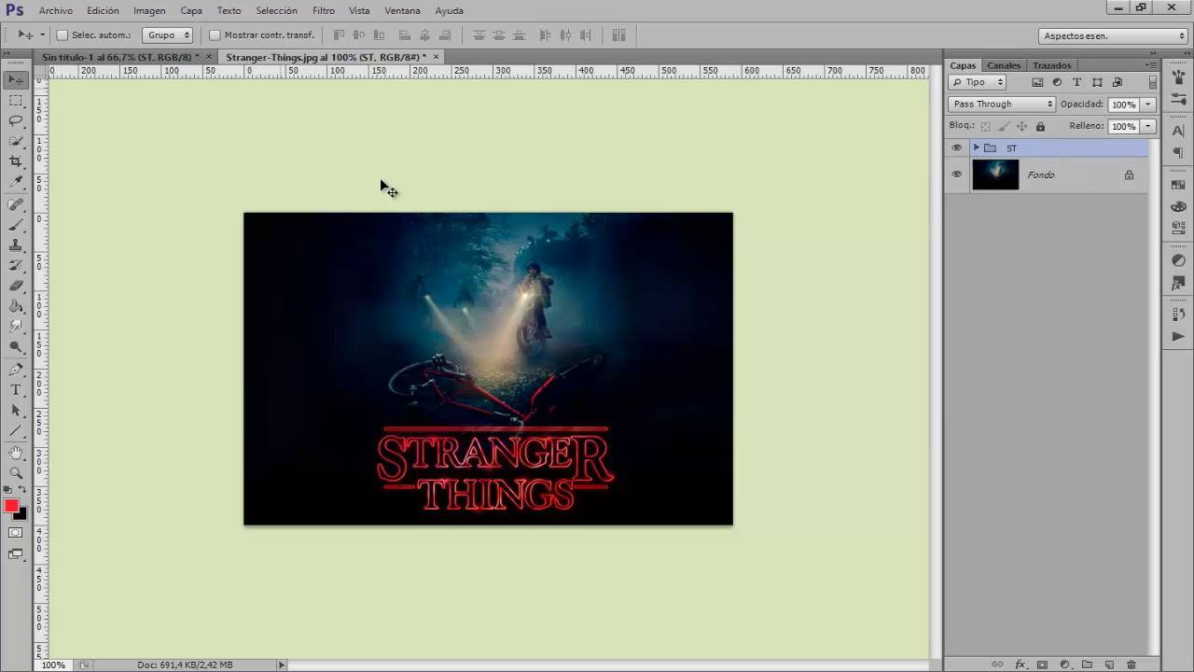
- Compare the full-size logo in Sin título-1 with its scaled copy in Stranger-Things.jpg
{"action": "left_click", "coordinate": [119, 57]}
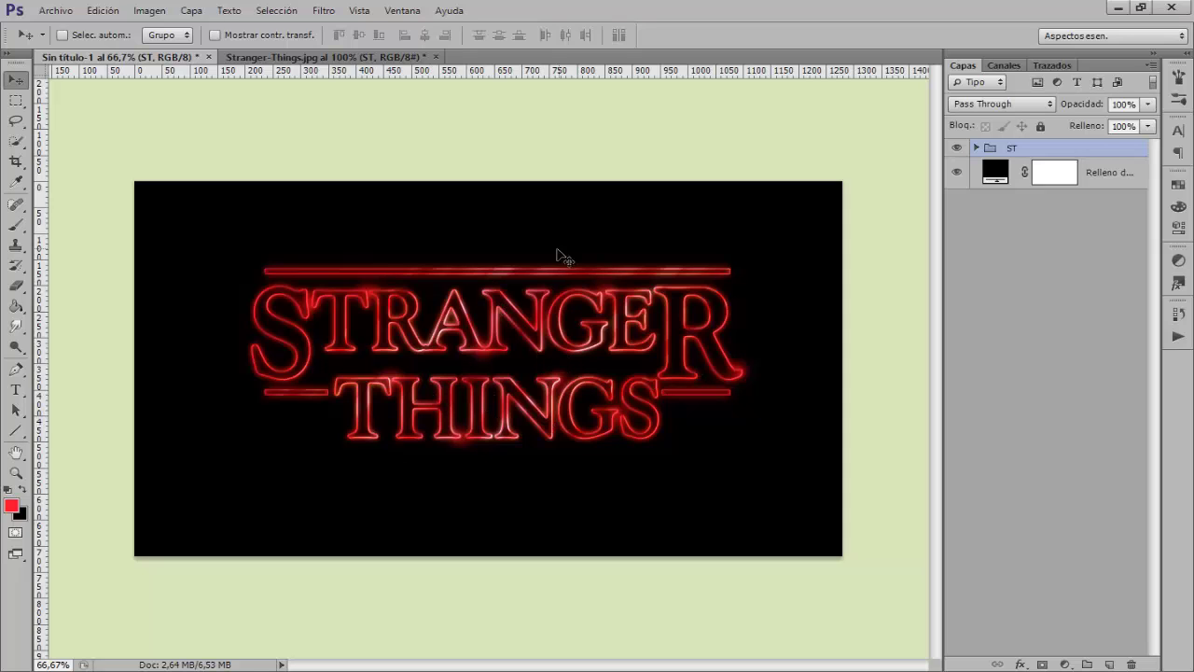
{"action": "left_click", "coordinate": [355, 59]}
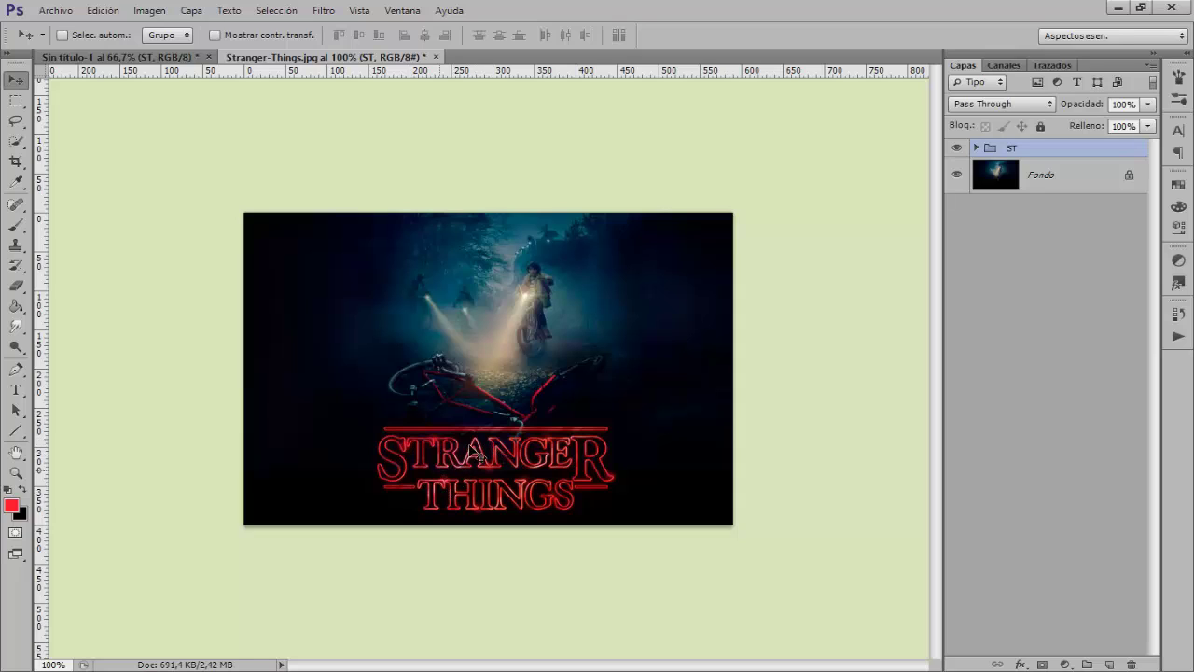
- Inspect the Texto smart object's contents inside the copied ST group, close them, and return to Sin título-1
{"action": "left_click", "coordinate": [975, 148]}
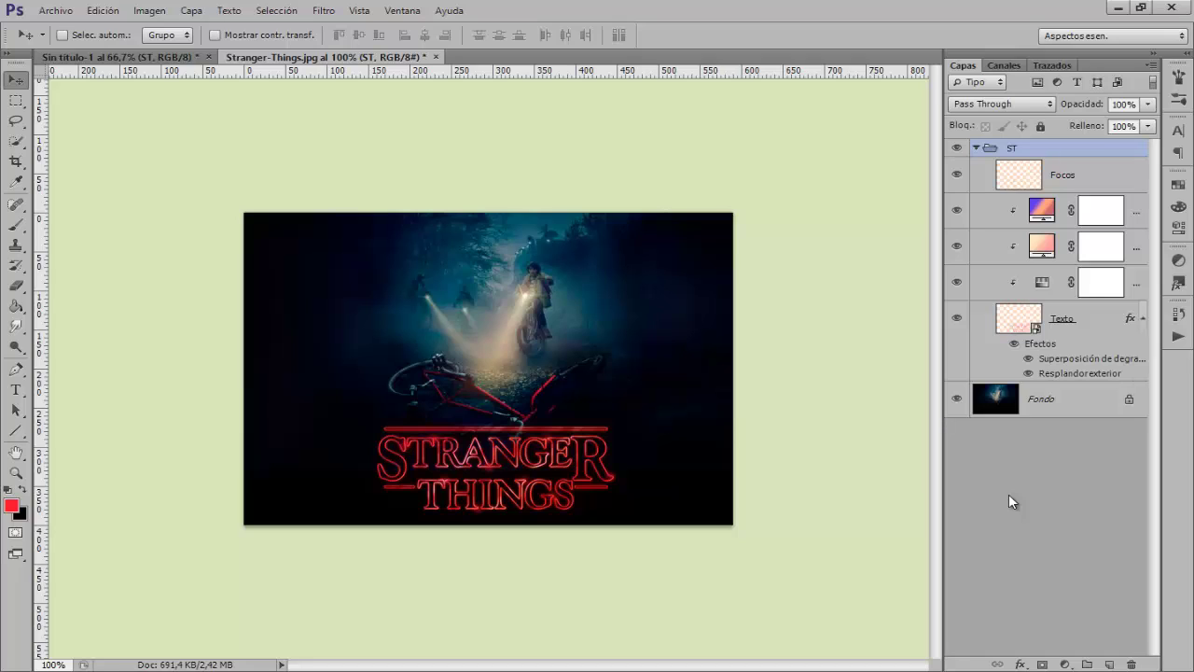
{"action": "left_click", "coordinate": [1036, 332]}
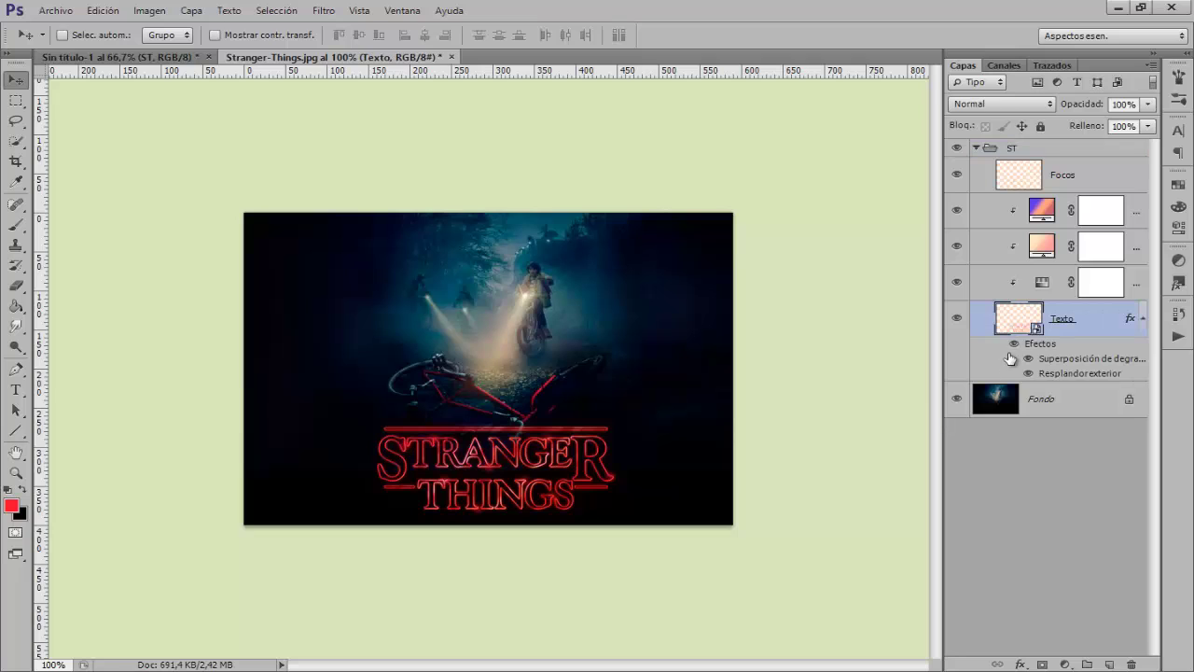
{"action": "double_click", "coordinate": [1036, 332]}
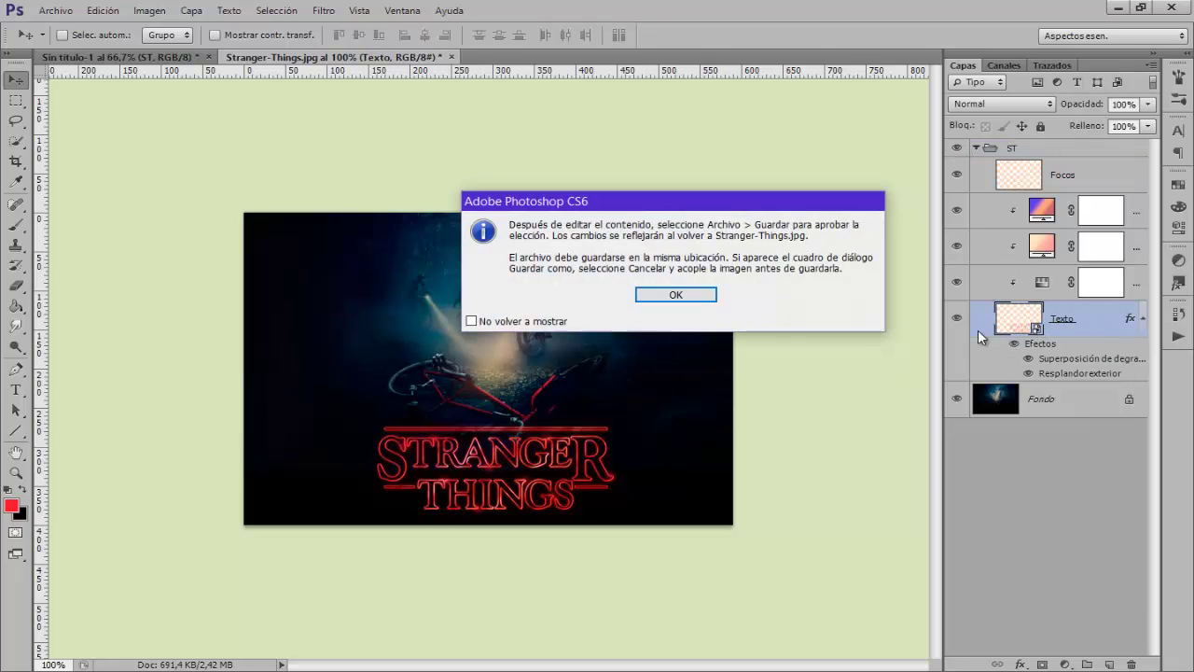
{"action": "left_click", "coordinate": [711, 299]}
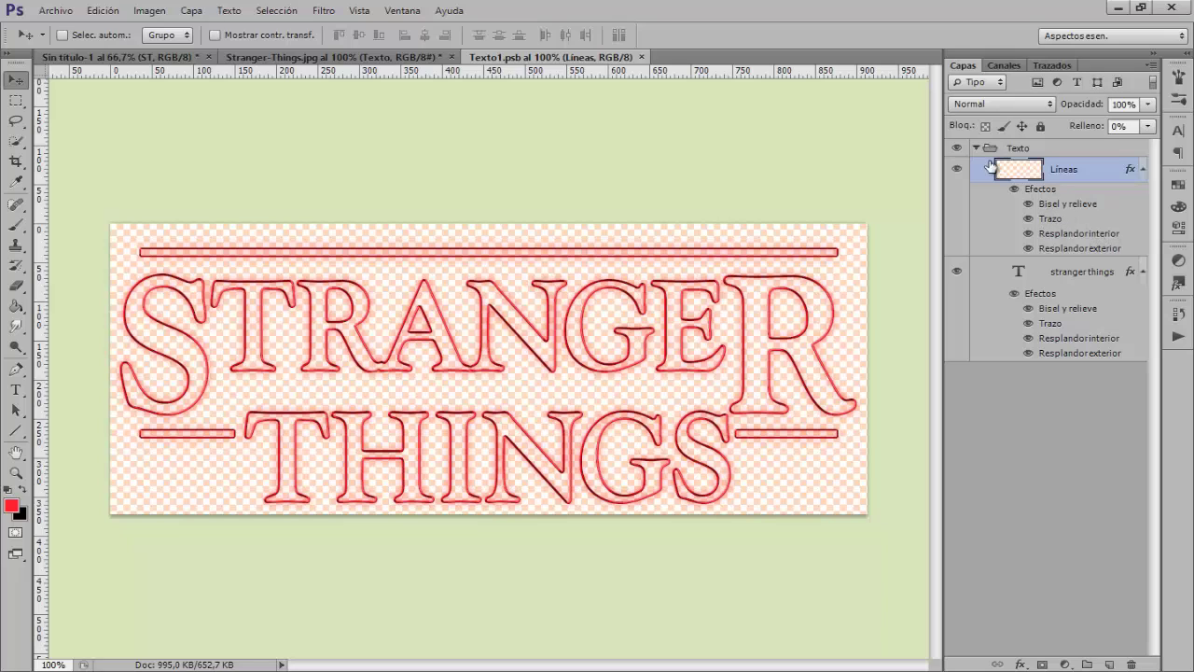
{"action": "left_click", "coordinate": [641, 57]}
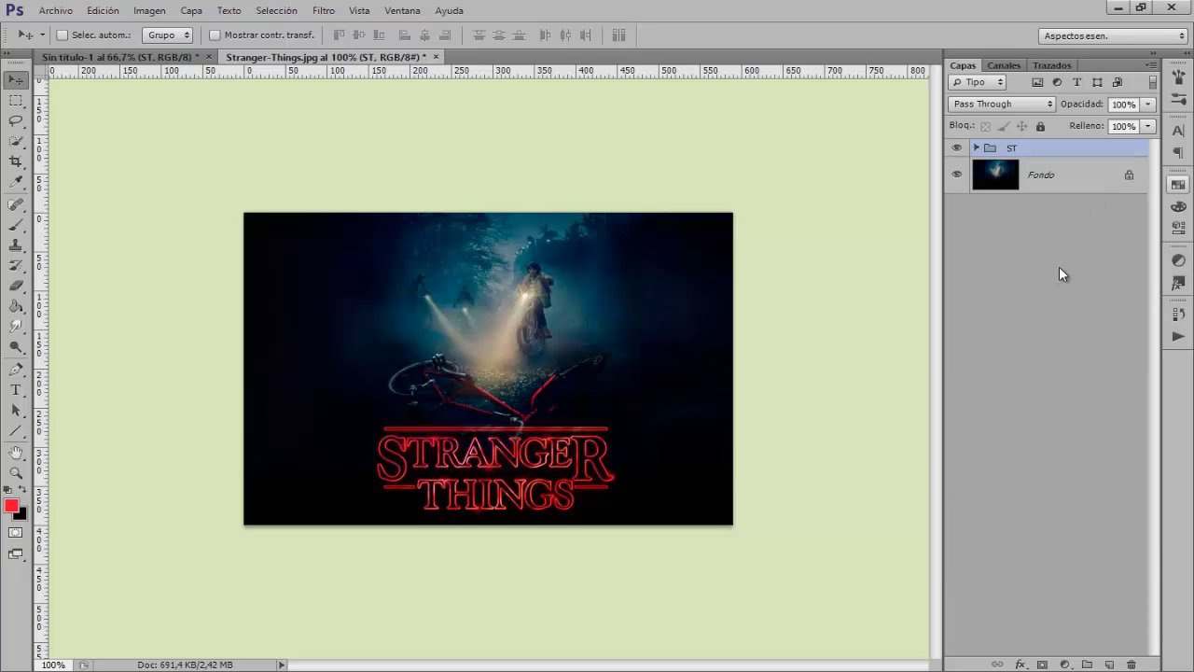
{"action": "left_click", "coordinate": [174, 59]}
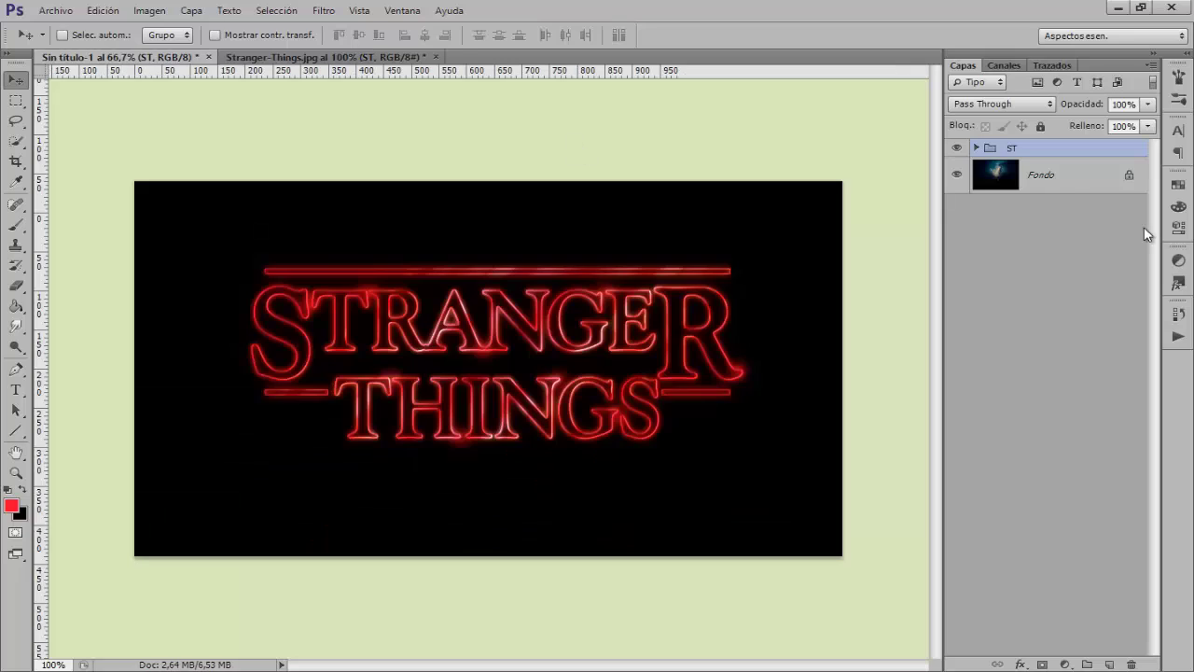